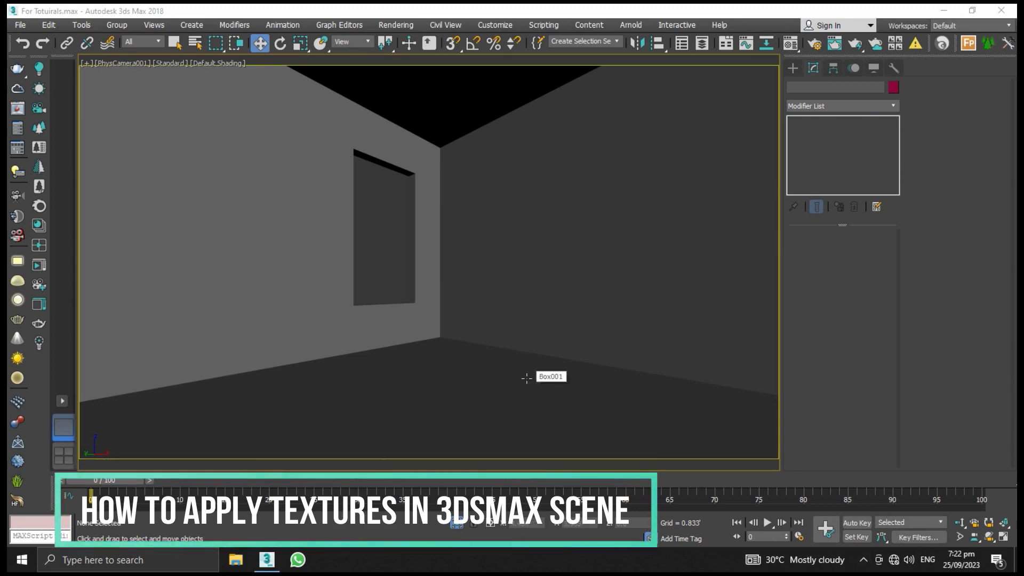
Step: Turn off isolation to restore the window frame and bench, then select the room box Box001
{"action": "left_click", "coordinate": [458, 523]}
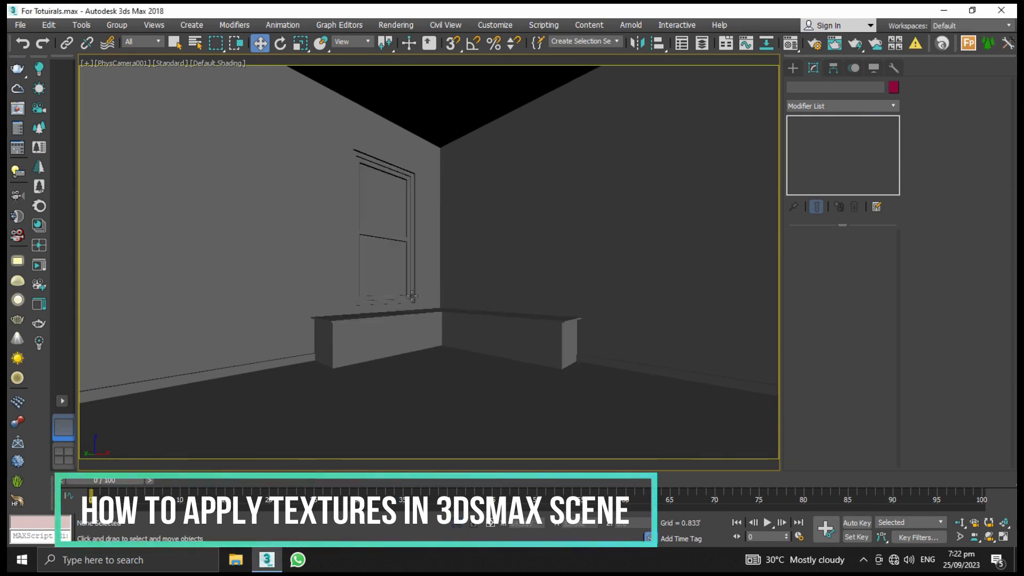
{"action": "left_click", "coordinate": [537, 400]}
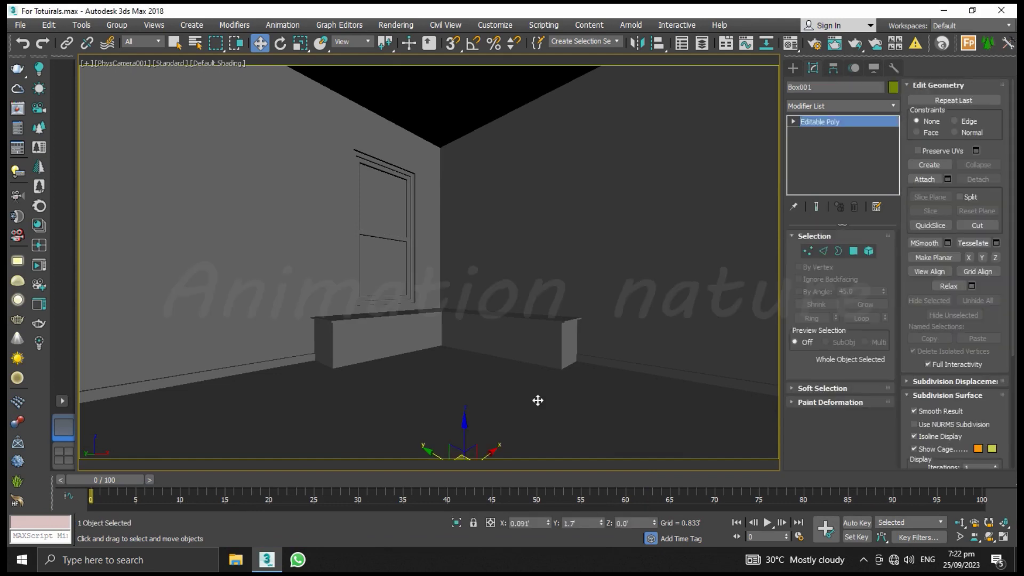
Step: Isolate Box001 and give its floor polygon material ID 1 in Polygon mode
{"action": "left_click", "coordinate": [458, 524]}
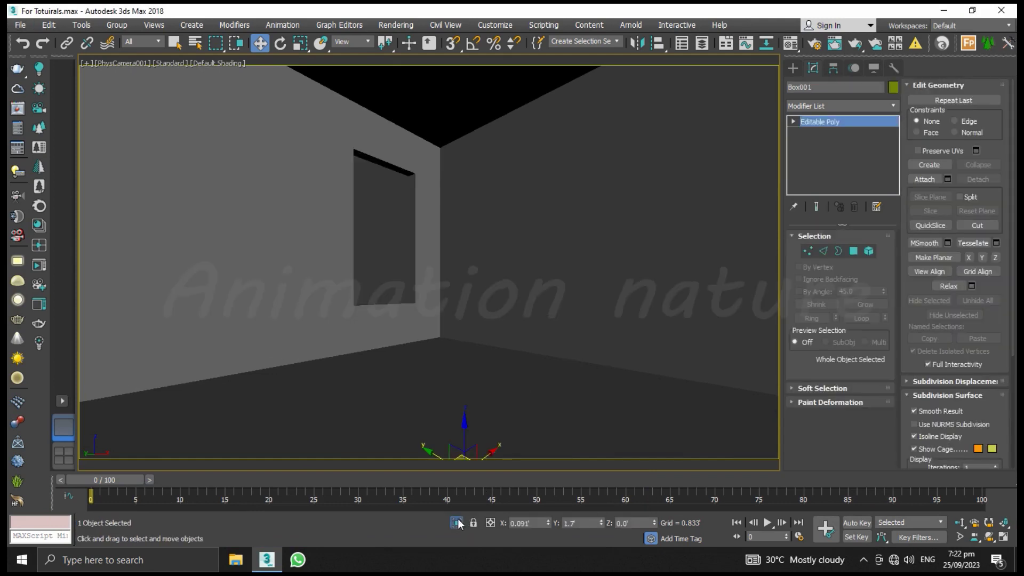
{"action": "left_click", "coordinate": [858, 252]}
{"action": "left_click", "coordinate": [510, 390]}
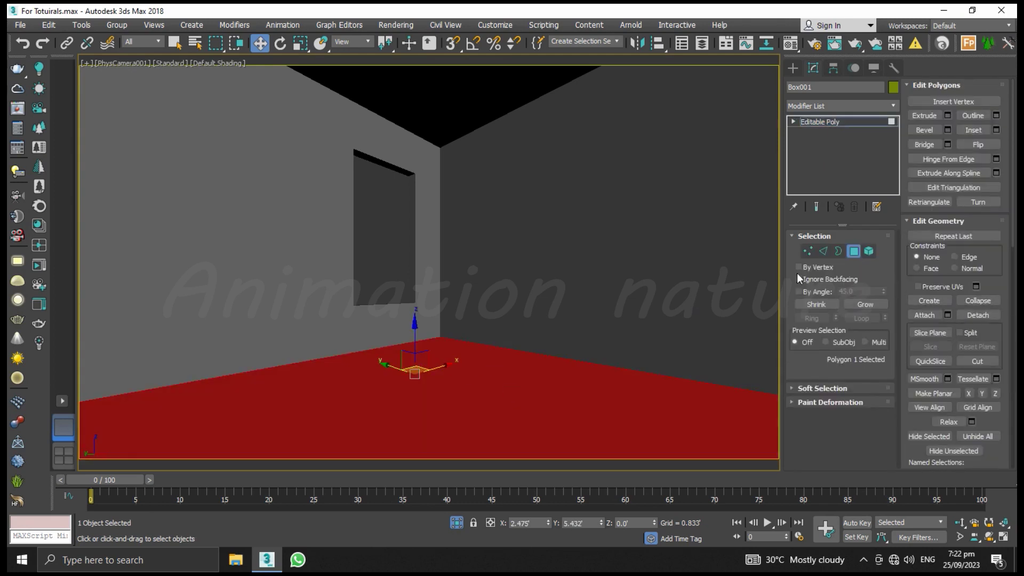
{"action": "left_click_drag", "start_coordinate": [998, 284], "coordinate": [978, 4]}
{"action": "left_click_drag", "start_coordinate": [994, 364], "coordinate": [977, 75]}
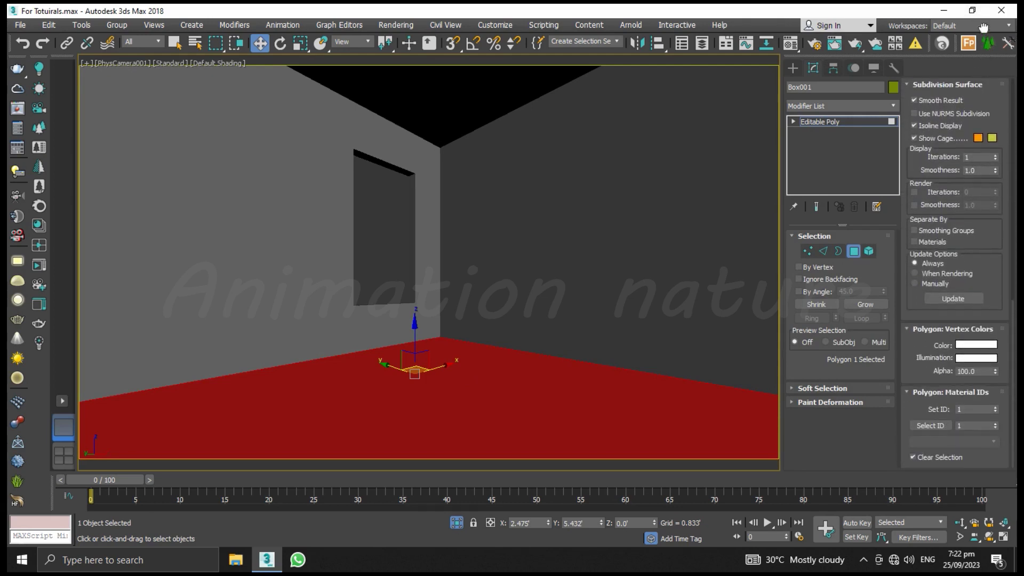
{"action": "left_click", "coordinate": [972, 408]}
Step: Set the ceiling polygon's material ID to 3
{"action": "left_click", "coordinate": [483, 128]}
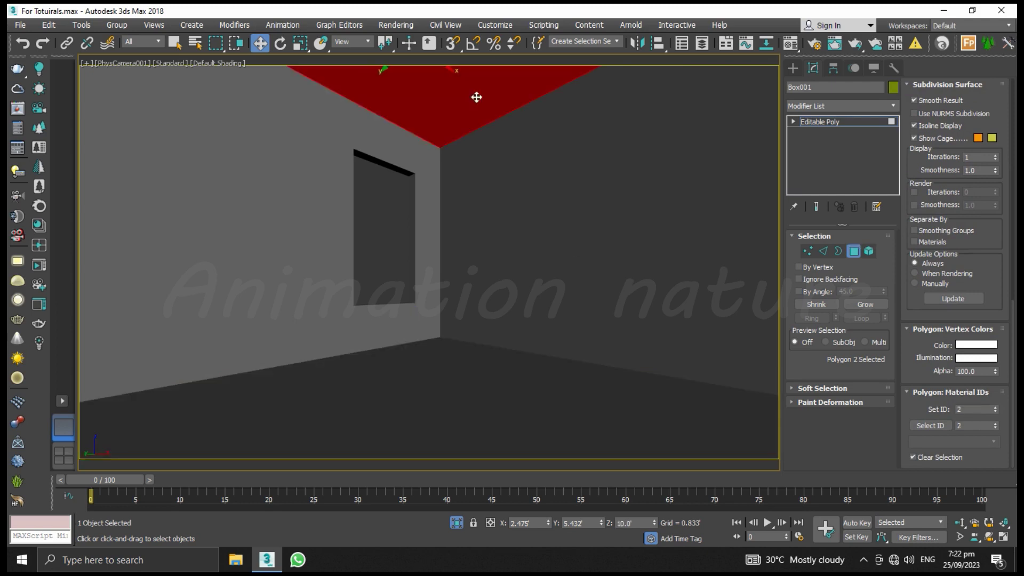
{"action": "left_click", "coordinate": [965, 409]}
{"action": "type", "text": "3"}
{"action": "key", "text": "Return"}
{"action": "left_click", "coordinate": [606, 297]}
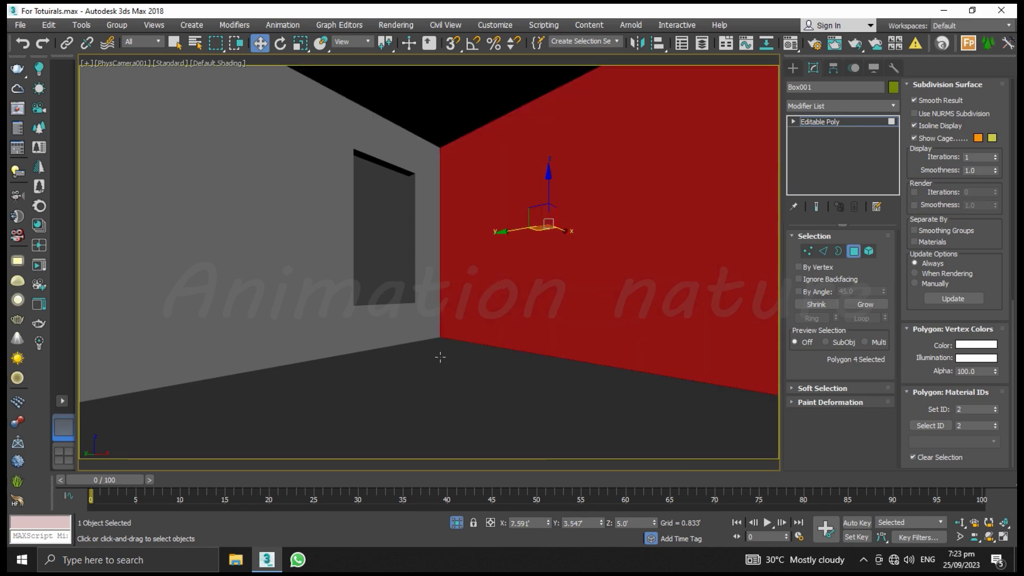
Step: Restore the multi-view layout and switch the left viewport to Front
{"action": "key", "text": "alt+w"}
{"action": "right_click", "coordinate": [315, 330]}
{"action": "key", "text": "f"}
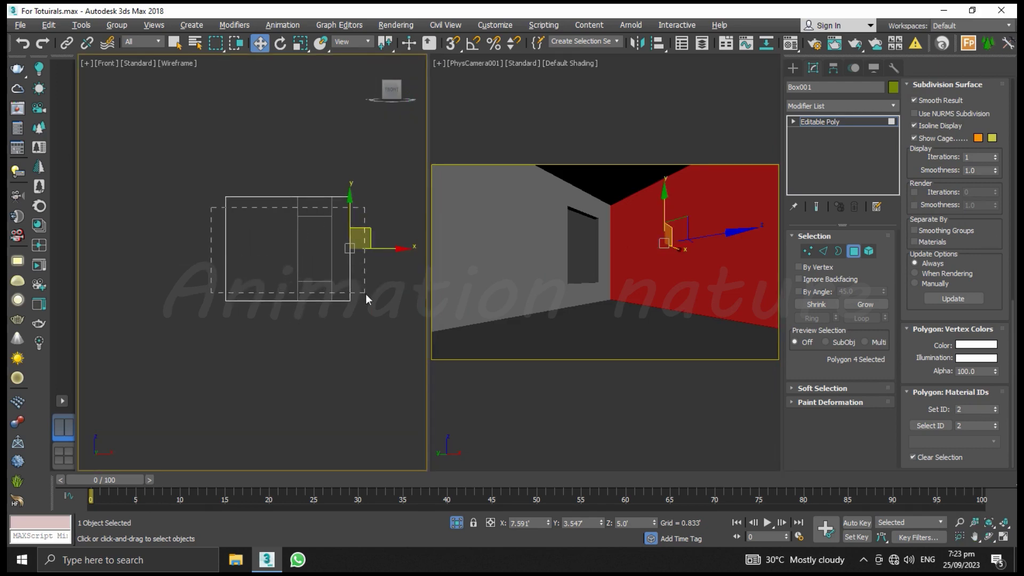
Step: Marquee-select all wall polygons in the Front view and give them material ID 2
{"action": "left_click_drag", "start_coordinate": [364, 277], "coordinate": [366, 293]}
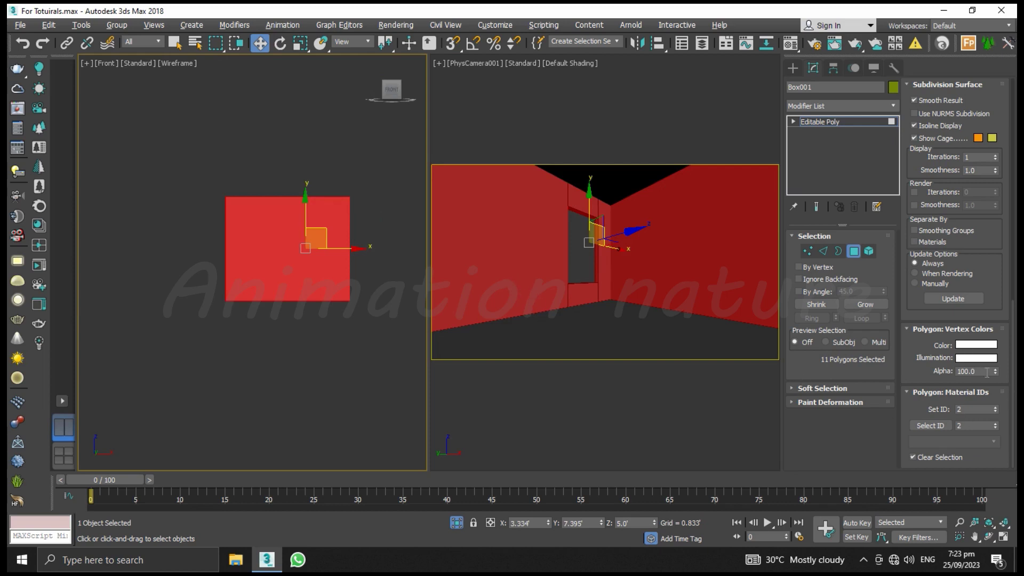
{"action": "left_click", "coordinate": [969, 408]}
{"action": "type", "text": "3"}
{"action": "left_click", "coordinate": [643, 181]}
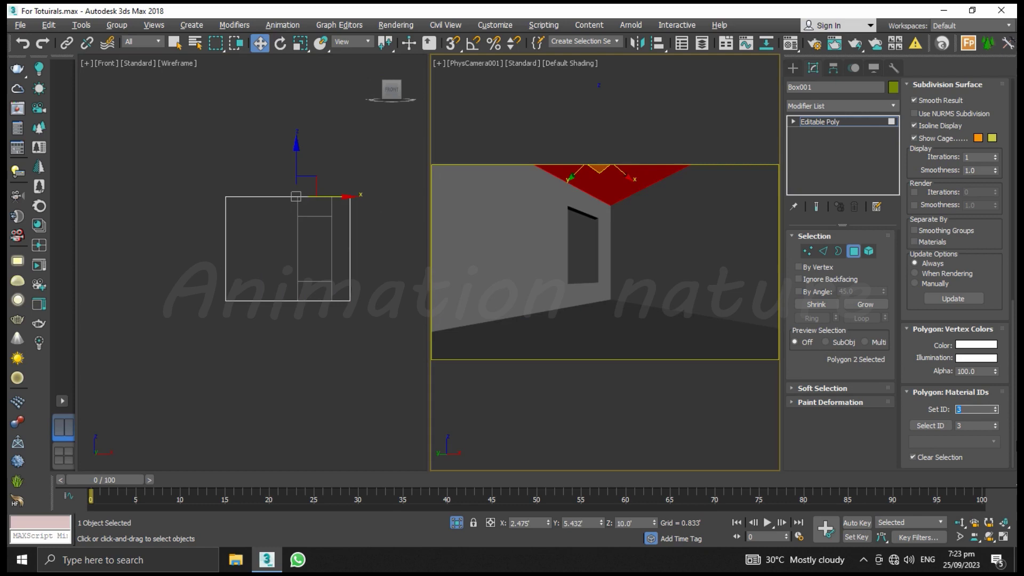
Step: Exit Polygon mode, deselect the room box and maximize the camera viewport
{"action": "left_click", "coordinate": [854, 251]}
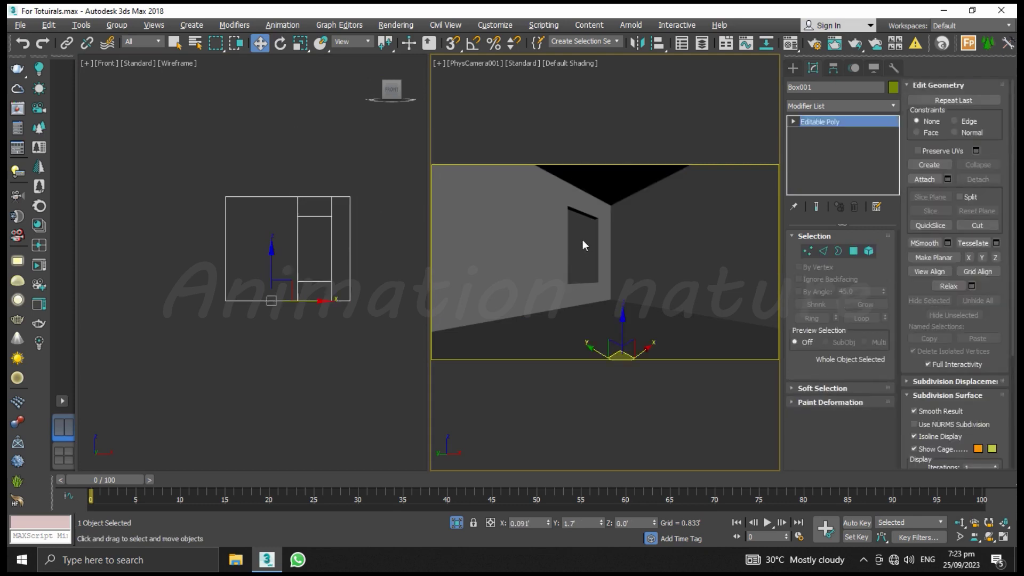
{"action": "left_click", "coordinate": [582, 245]}
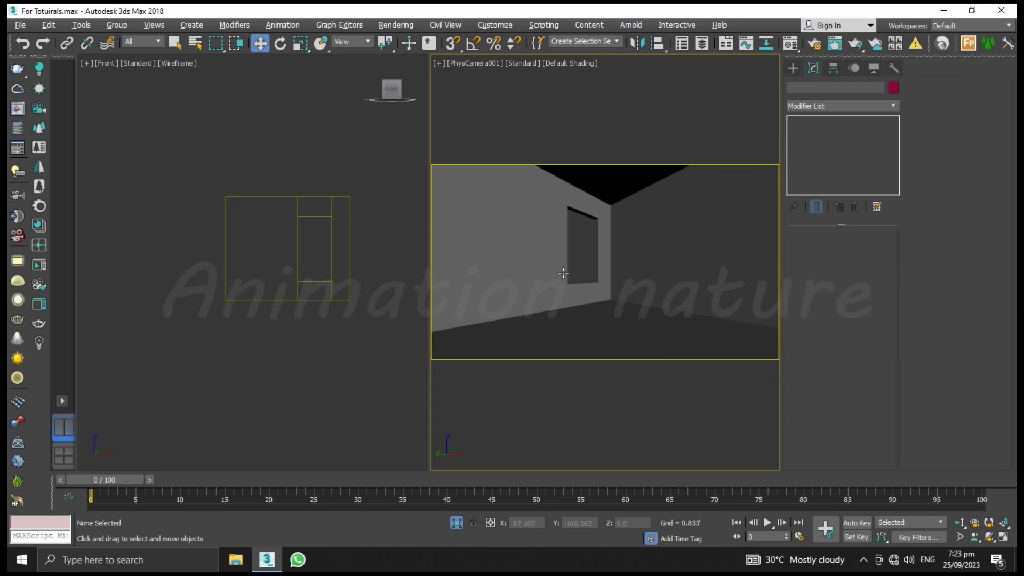
{"action": "key", "text": "alt+w"}
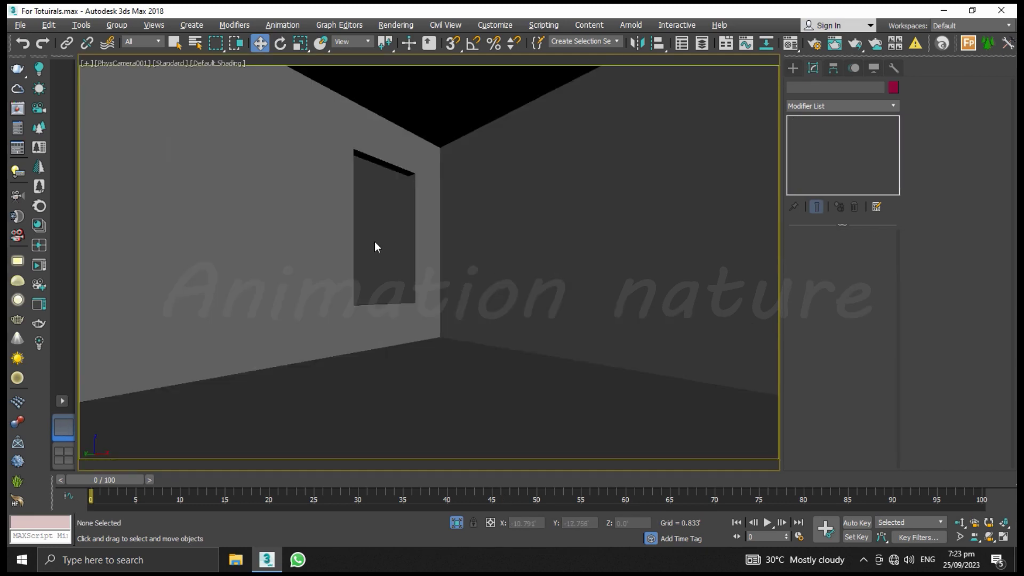
Step: Convert the teal material to Multi/Sub-Object, keeping the old material as a sub-material
{"action": "key", "text": "m"}
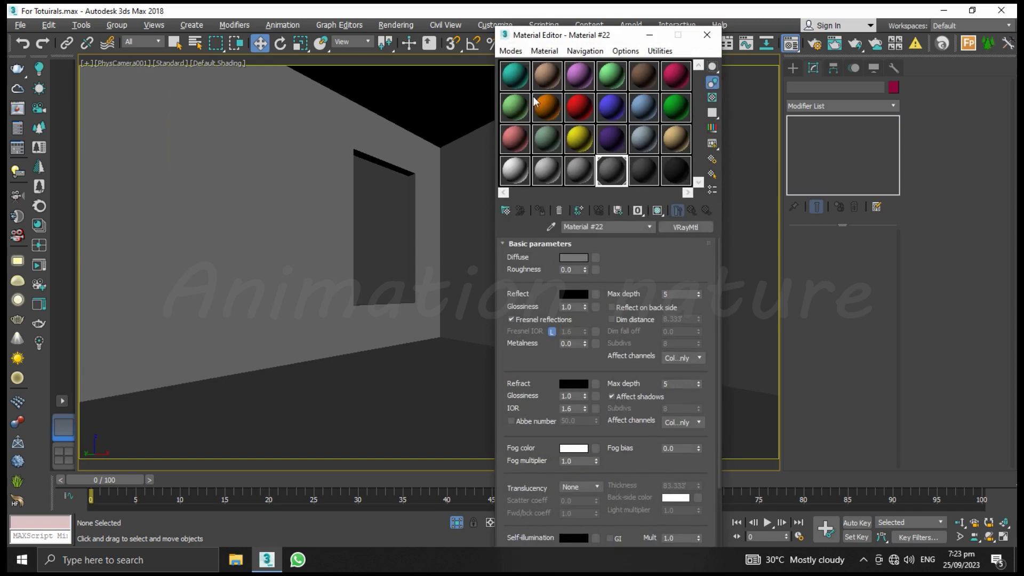
{"action": "left_click", "coordinate": [522, 79]}
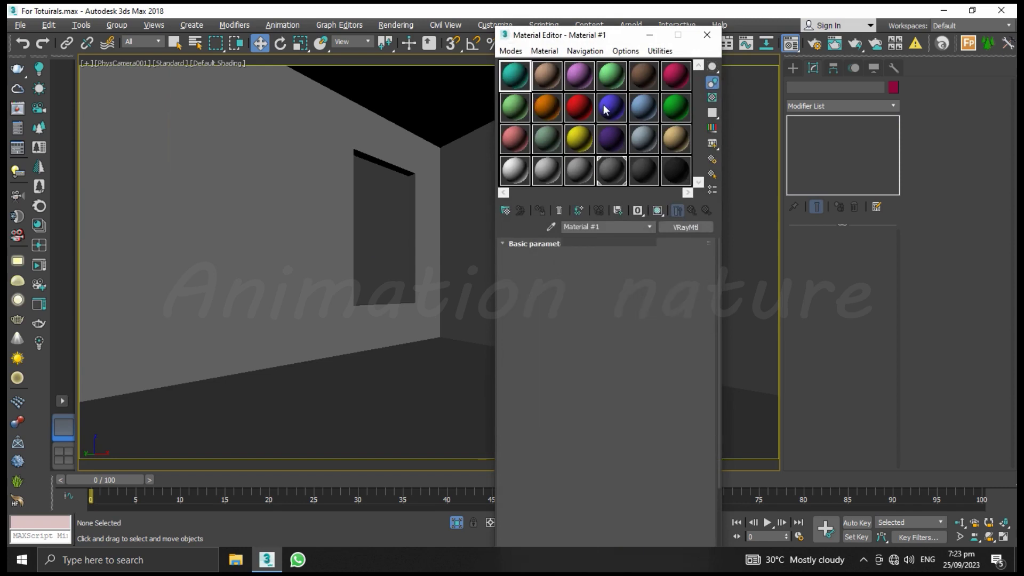
{"action": "left_click", "coordinate": [693, 227]}
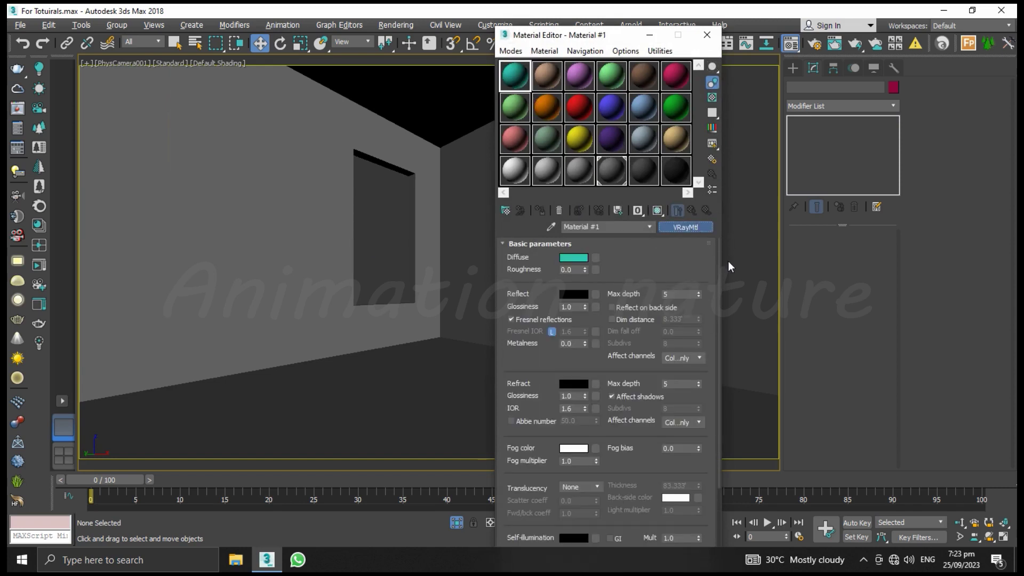
{"action": "scroll", "coordinate": [478, 379], "scroll_direction": "down", "scroll_amount": 3}
{"action": "scroll", "coordinate": [446, 394], "scroll_direction": "down", "scroll_amount": 3}
{"action": "left_click", "coordinate": [428, 363]}
{"action": "scroll", "coordinate": [445, 368], "scroll_direction": "down", "scroll_amount": 1}
{"action": "scroll", "coordinate": [460, 373], "scroll_direction": "down", "scroll_amount": 2}
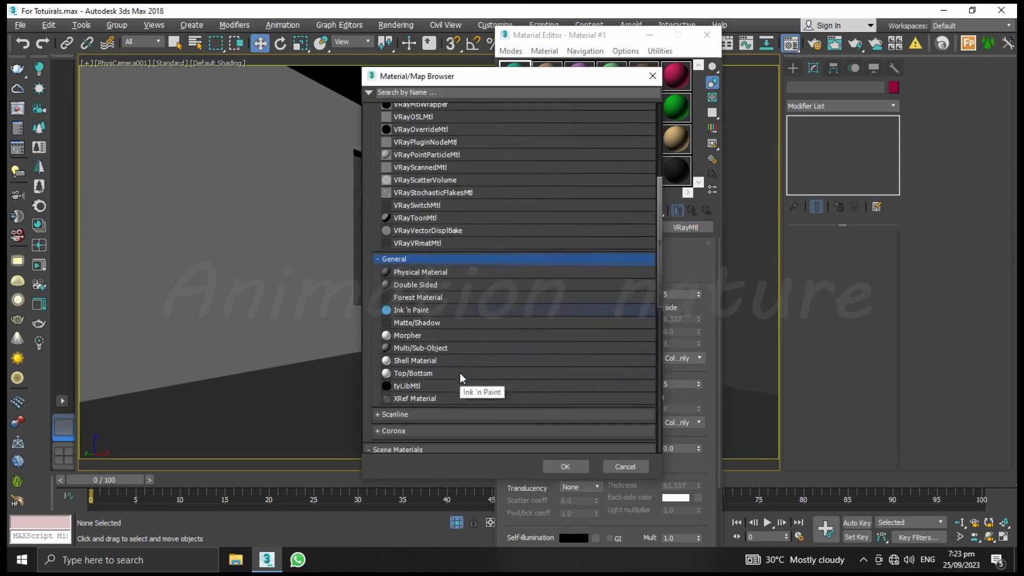
{"action": "double_click", "coordinate": [424, 348]}
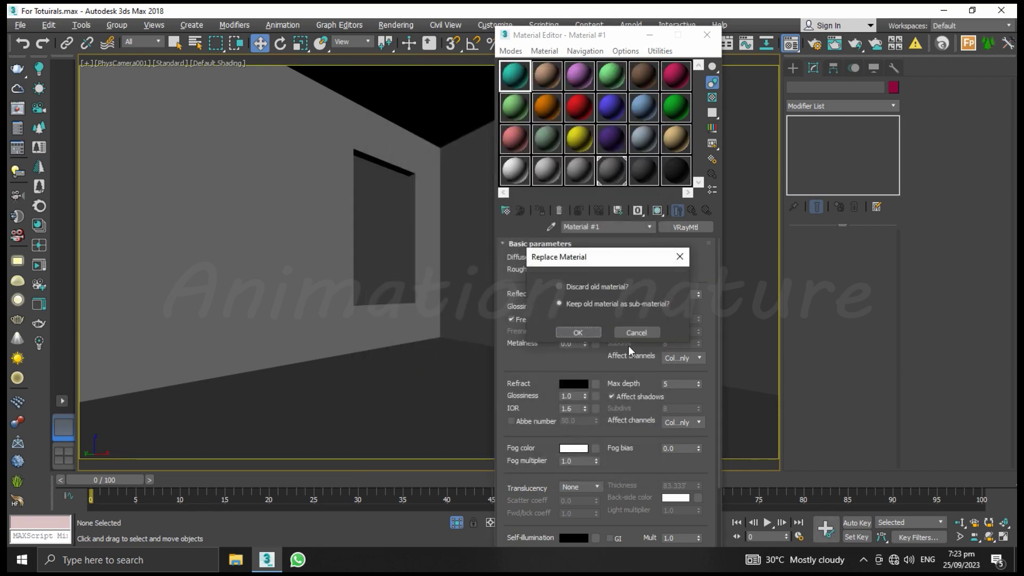
{"action": "left_click", "coordinate": [581, 333]}
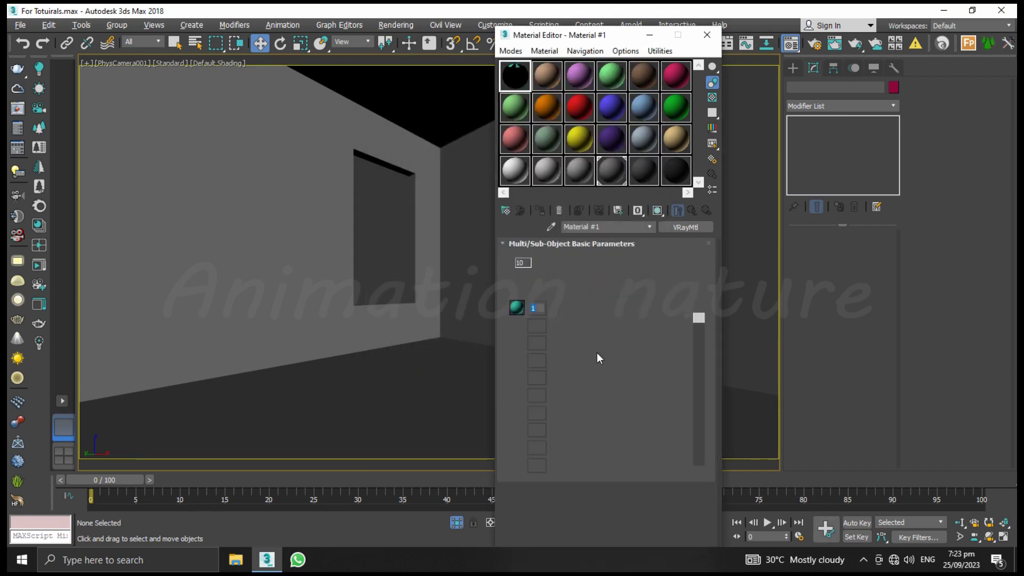
Step: Assign the multi-material to Box001 and name it 'room textures'
{"action": "left_click", "coordinate": [443, 215]}
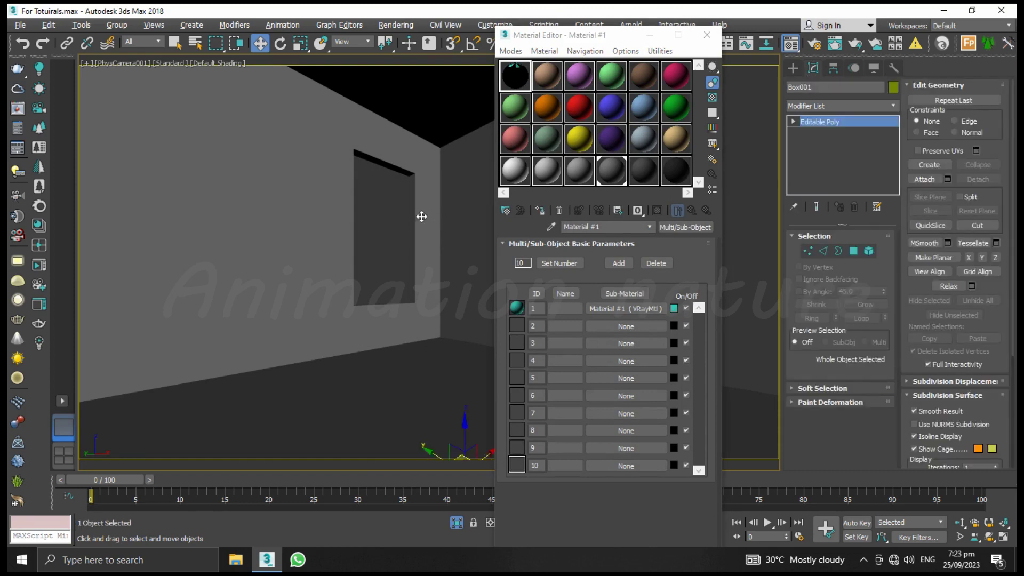
{"action": "left_click", "coordinate": [539, 215]}
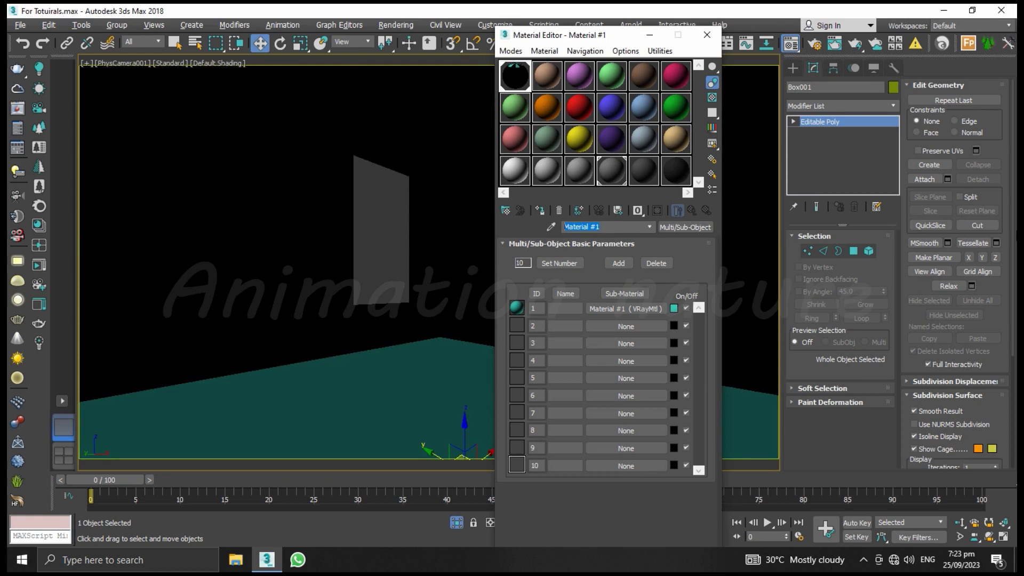
{"action": "type", "text": "room textures"}
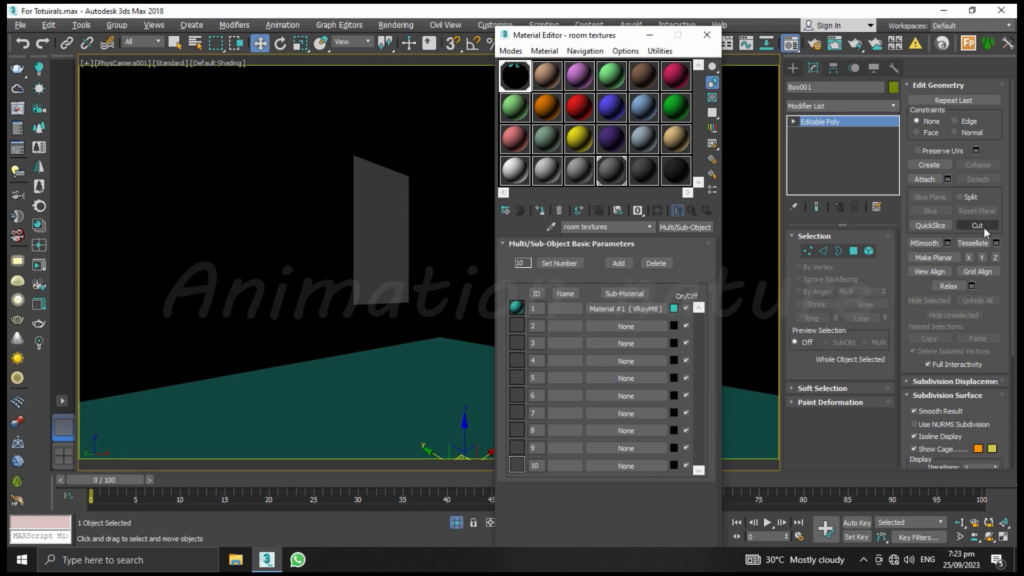
{"action": "mouse_move", "coordinate": [619, 37]}
{"action": "left_mouse_down"}
{"action": "mouse_move", "coordinate": [866, 38]}
{"action": "mouse_move", "coordinate": [854, 40]}
{"action": "left_mouse_up"}
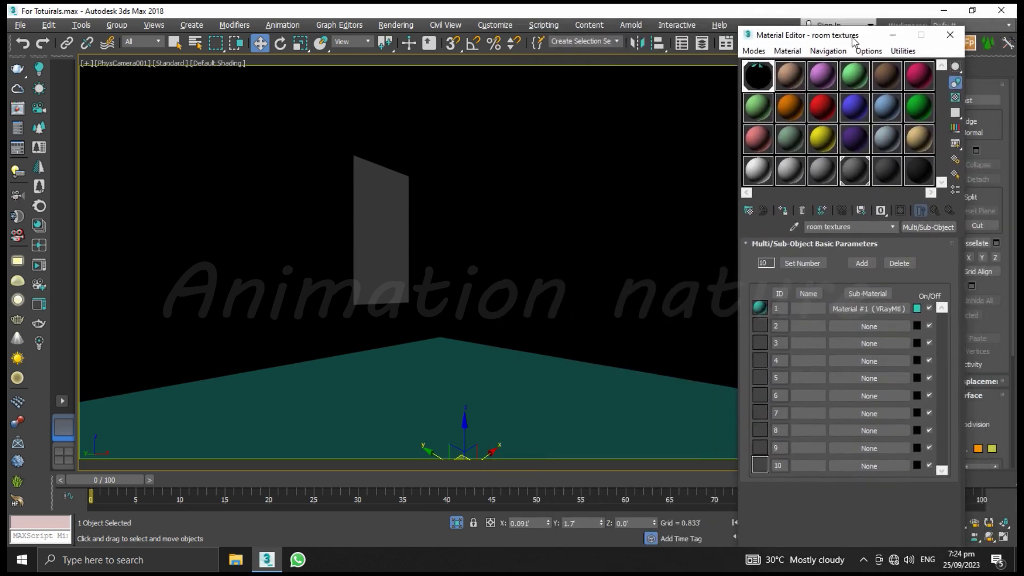
Step: Reduce 'room textures' to 3 sub-materials and set slot 1's diffuse to grey
{"action": "left_click", "coordinate": [803, 263]}
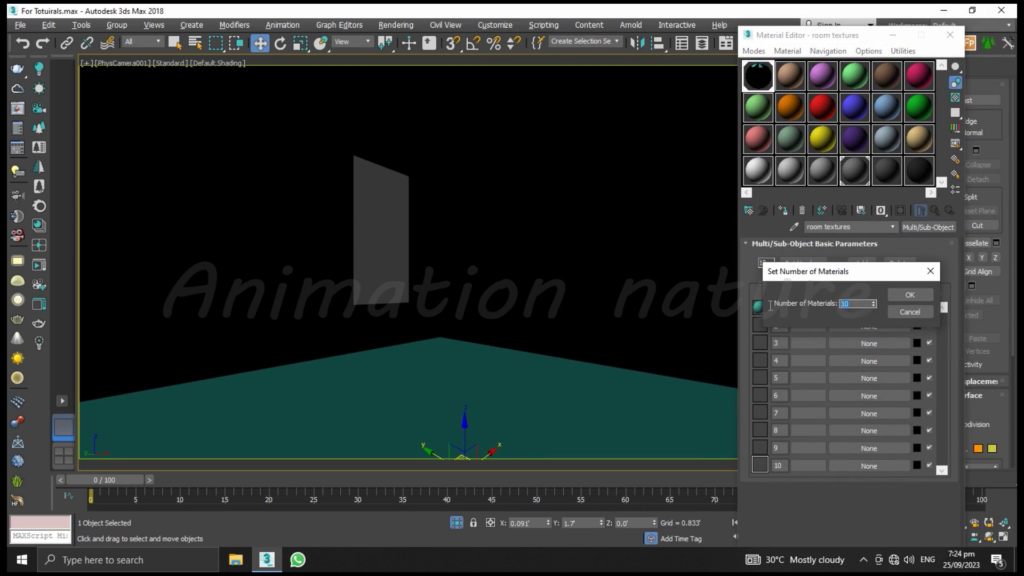
{"action": "type", "text": "3"}
{"action": "left_click", "coordinate": [910, 295]}
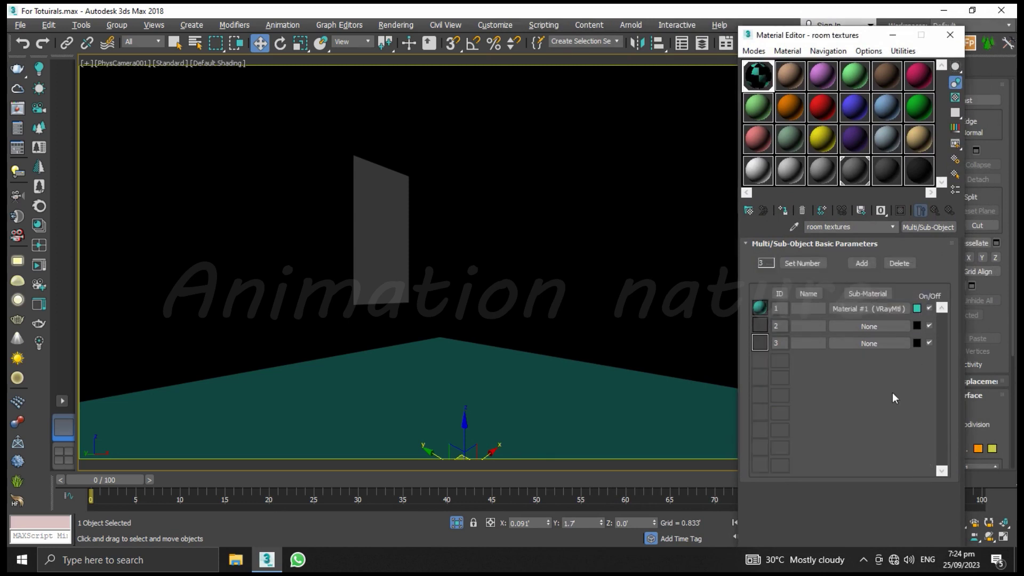
{"action": "left_click_drag", "start_coordinate": [790, 35], "coordinate": [711, 17]}
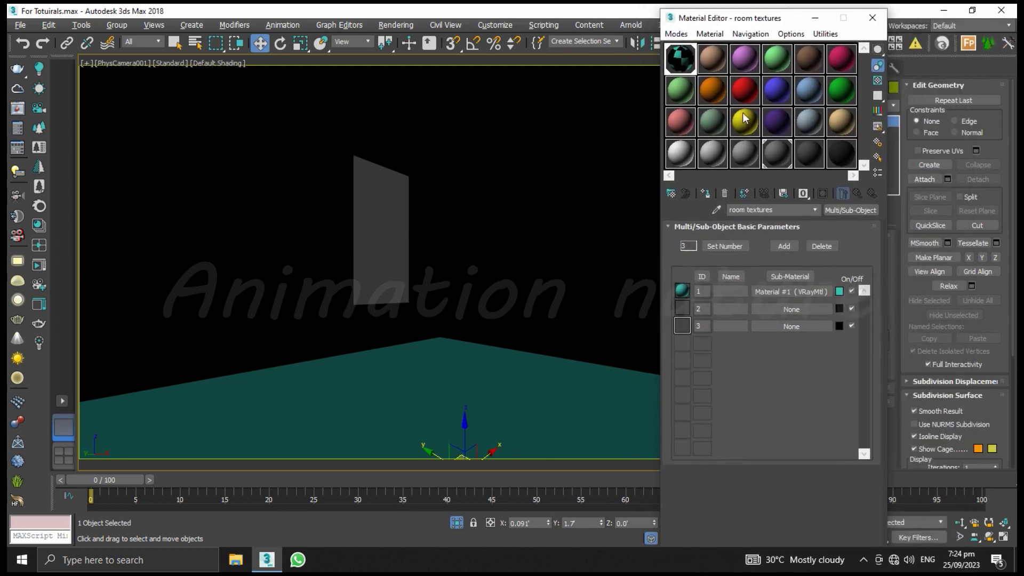
{"action": "left_click", "coordinate": [764, 297]}
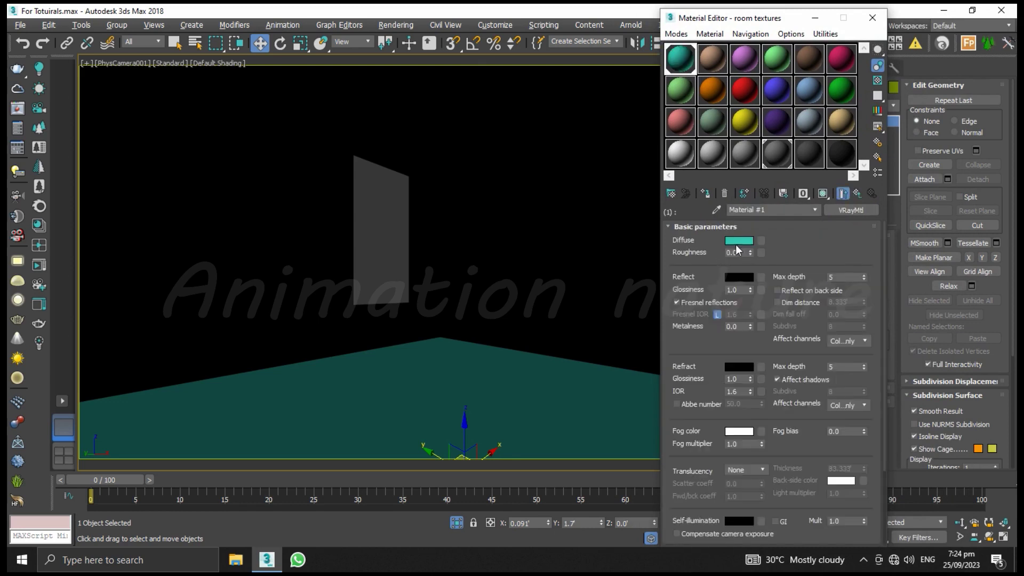
{"action": "left_click", "coordinate": [738, 241]}
{"action": "mouse_move", "coordinate": [380, 143]}
{"action": "left_mouse_down"}
{"action": "mouse_move", "coordinate": [379, 160]}
{"action": "mouse_move", "coordinate": [381, 149]}
{"action": "left_mouse_up"}
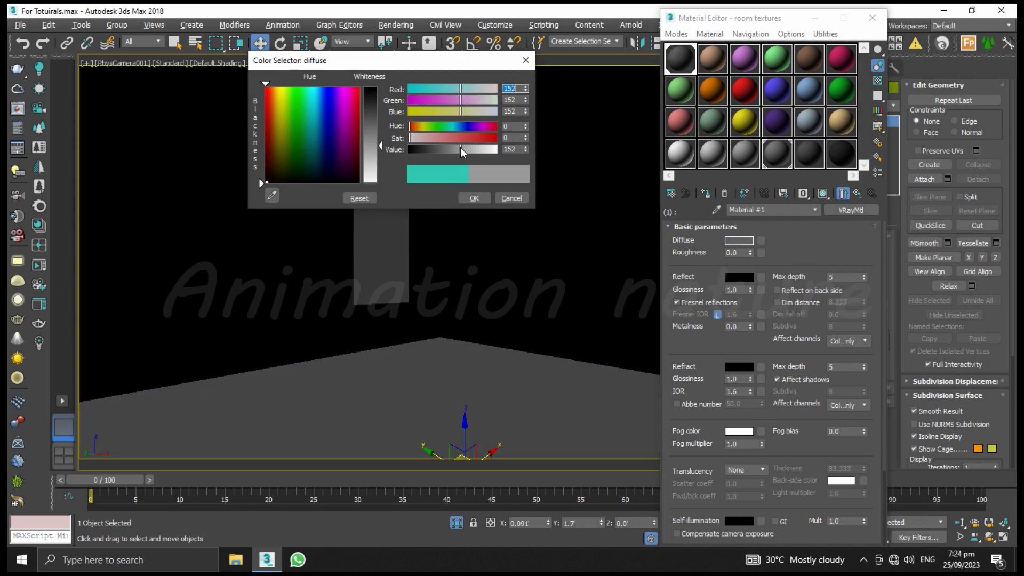
{"action": "left_click", "coordinate": [474, 198]}
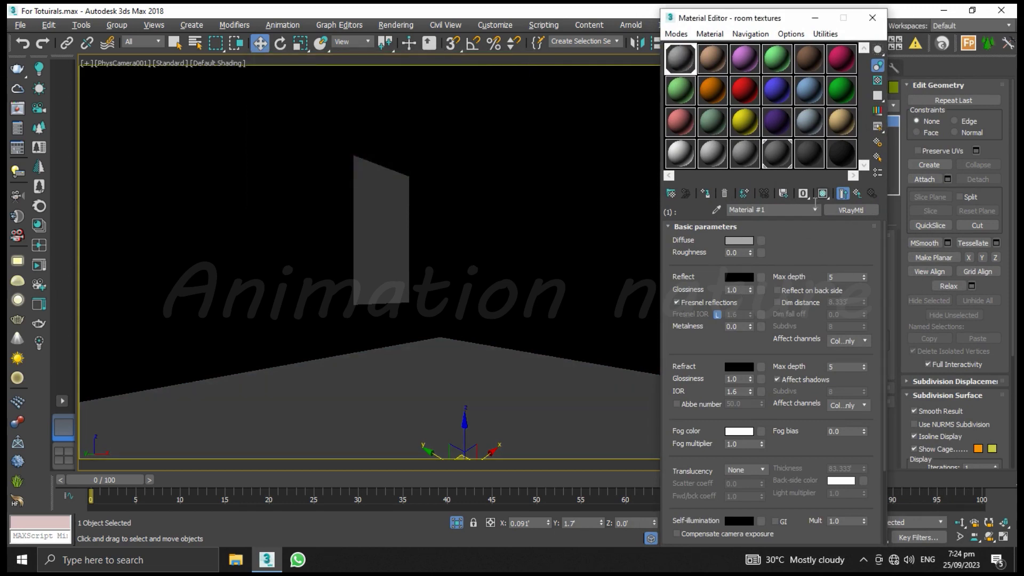
{"action": "left_click", "coordinate": [856, 193]}
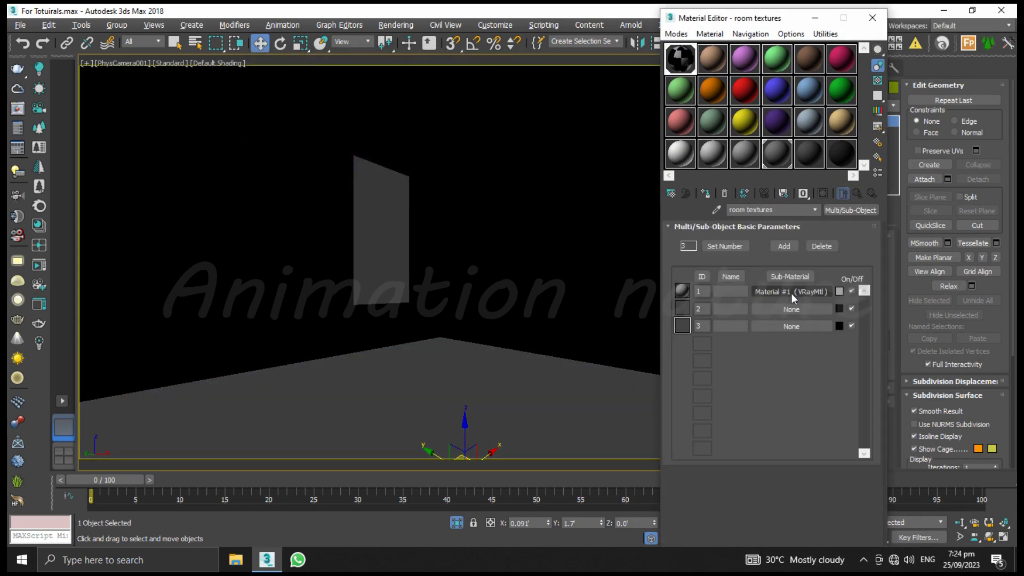
Step: Change slot 1's diffuse colour to brown (165, 114, 68)
{"action": "right_click", "coordinate": [791, 293]}
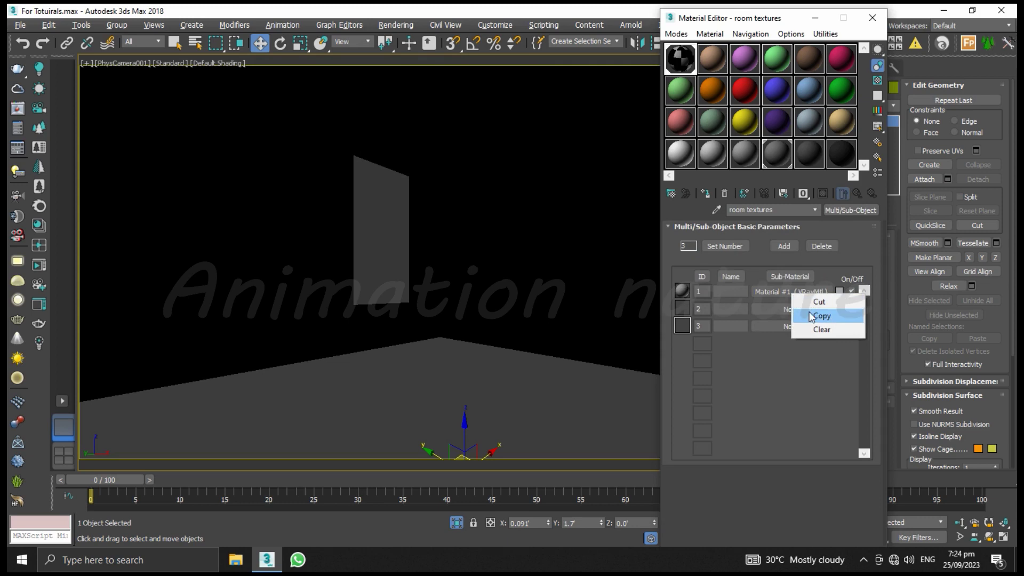
{"action": "left_click", "coordinate": [773, 291]}
{"action": "left_click", "coordinate": [739, 240]}
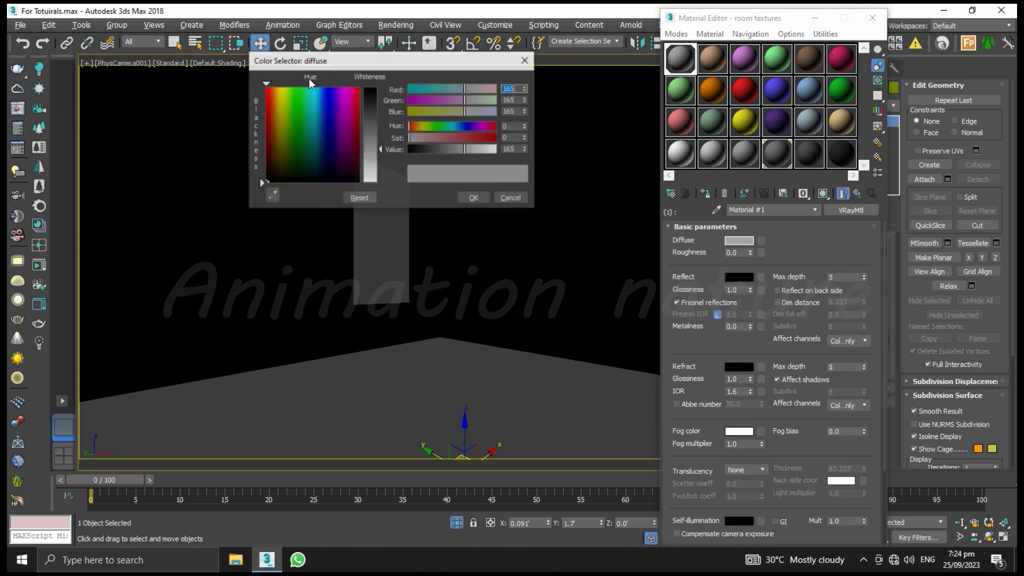
{"action": "left_click", "coordinate": [415, 128]}
{"action": "left_click_drag", "start_coordinate": [416, 138], "coordinate": [462, 145]}
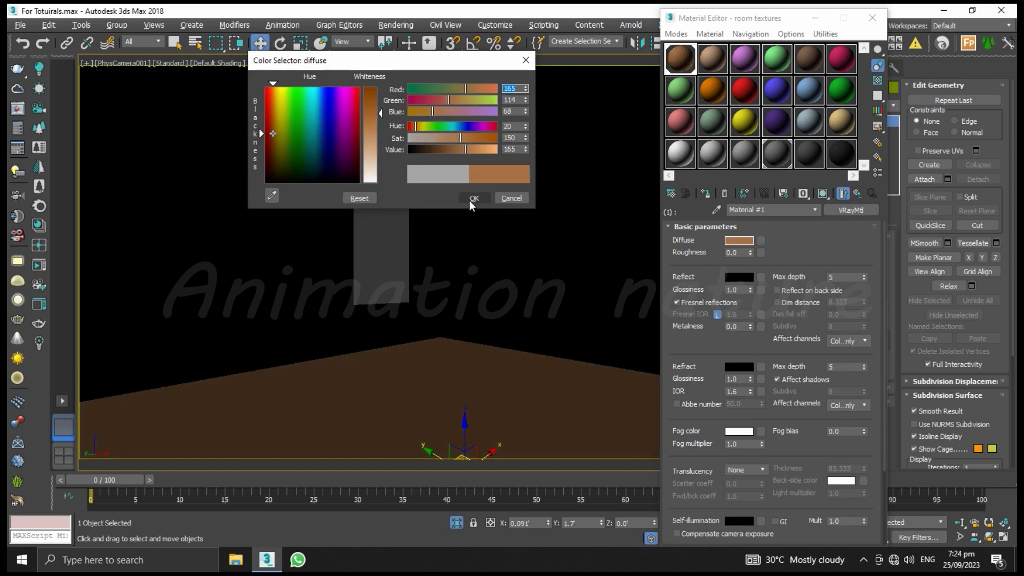
{"action": "left_click", "coordinate": [470, 199]}
{"action": "left_click", "coordinate": [858, 193]}
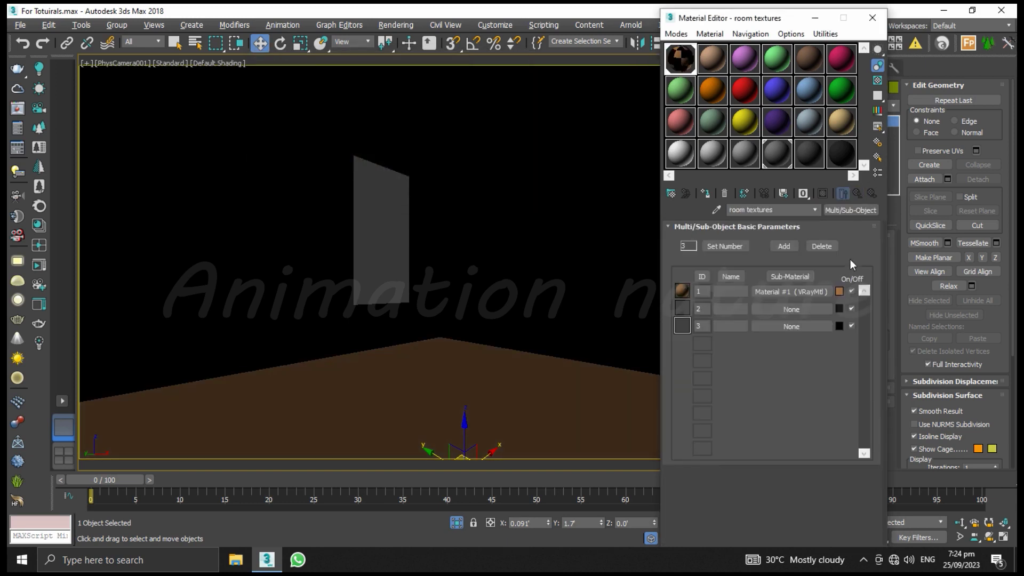
Step: Paste a copy of sub-material 1 into slot 2 and rename slot 1 'floor texture'
{"action": "right_click", "coordinate": [774, 288]}
{"action": "left_click", "coordinate": [782, 311]}
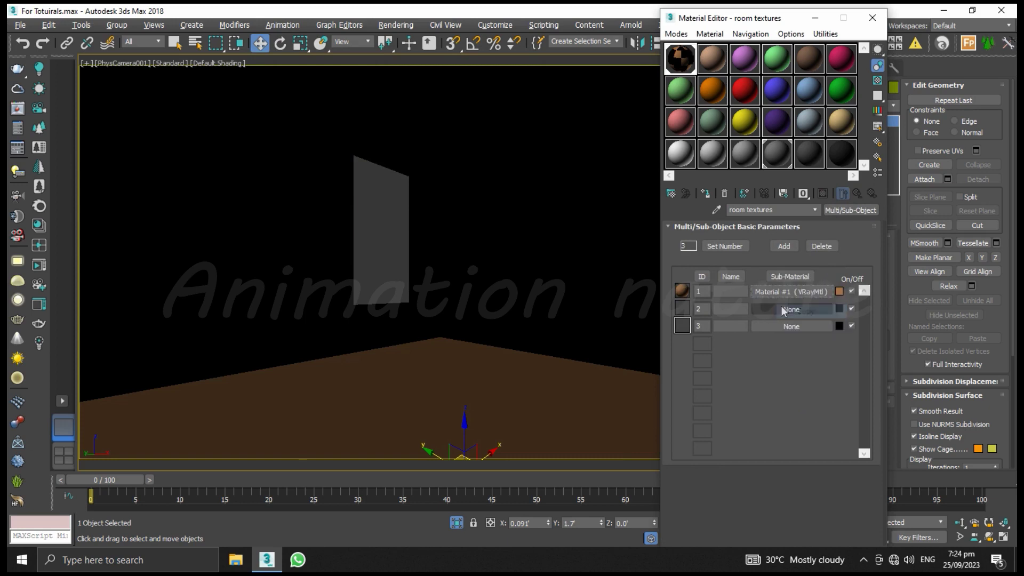
{"action": "right_click", "coordinate": [788, 310]}
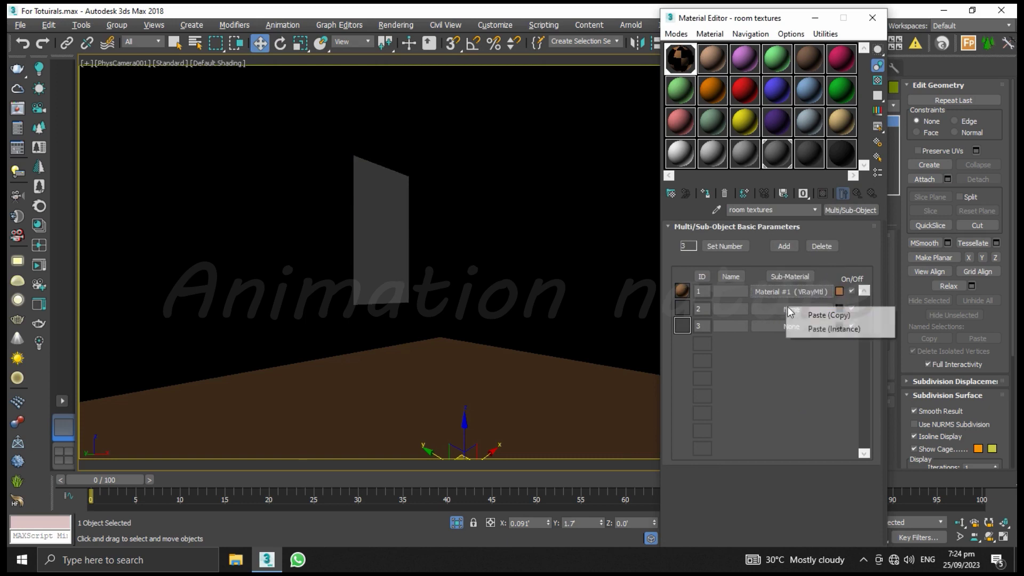
{"action": "left_click", "coordinate": [800, 314]}
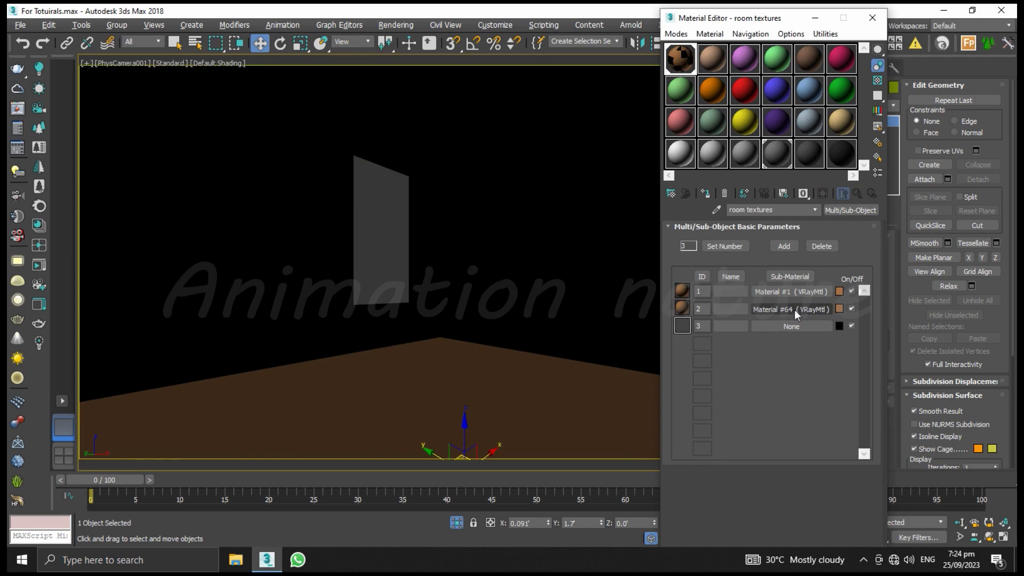
{"action": "left_click", "coordinate": [791, 292]}
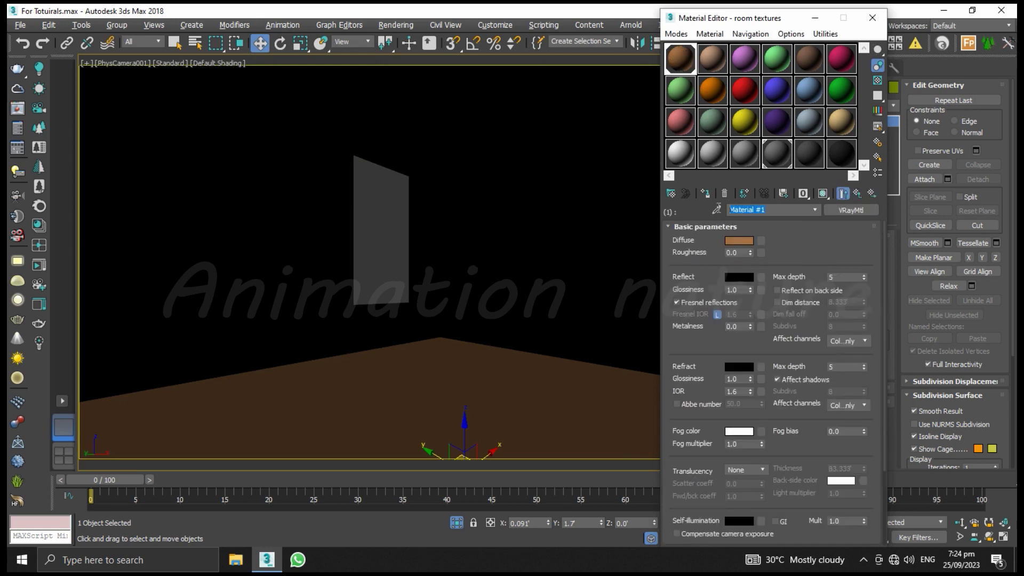
{"action": "type", "text": "floor texture"}
{"action": "left_click", "coordinate": [858, 194]}
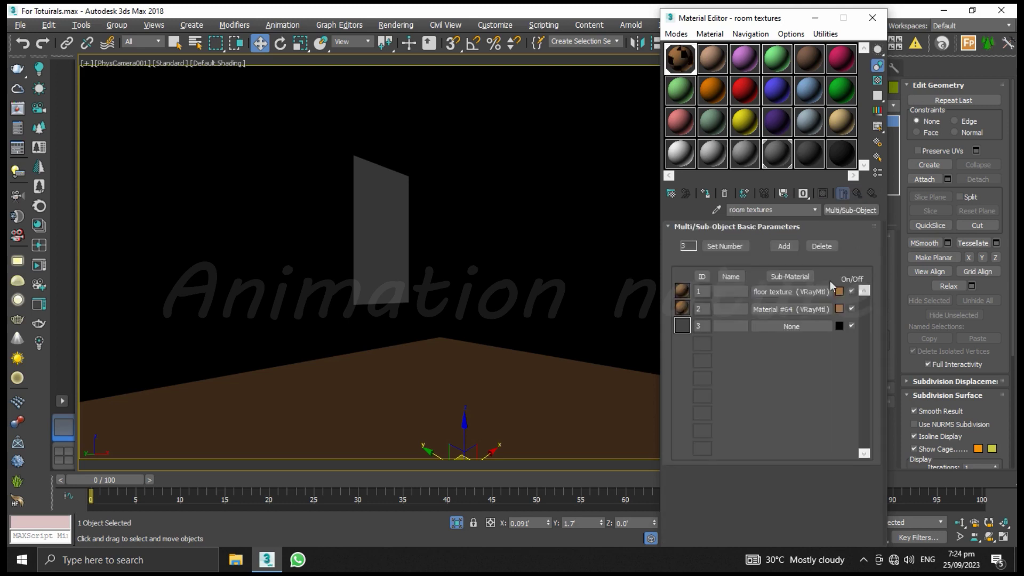
Step: Set slot 2's diffuse colour to mid-grey (137, 137, 137)
{"action": "left_click", "coordinate": [792, 309]}
{"action": "left_click", "coordinate": [739, 240]}
{"action": "left_click_drag", "start_coordinate": [372, 120], "coordinate": [258, 177]}
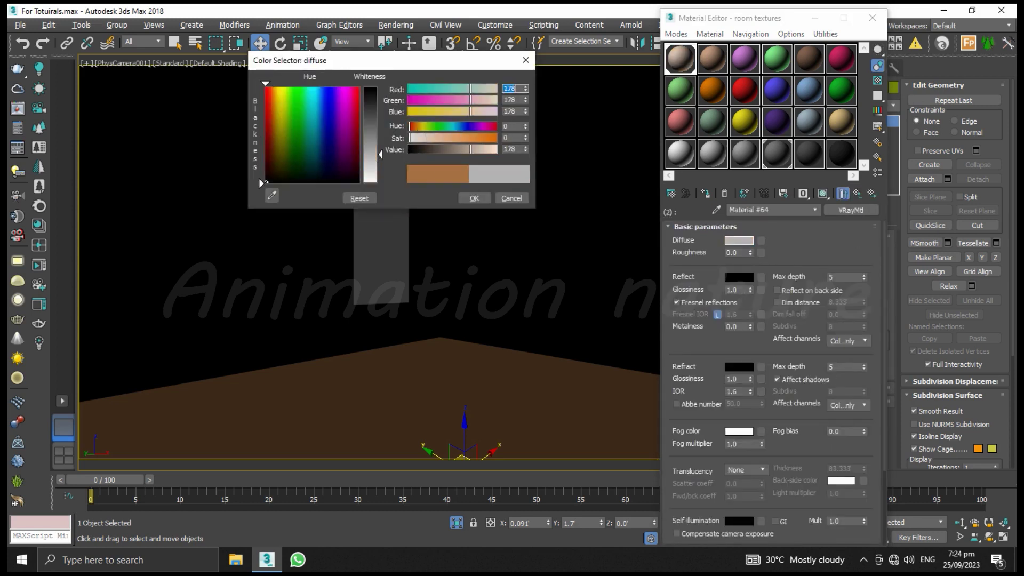
{"action": "left_click_drag", "start_coordinate": [470, 150], "coordinate": [455, 150]}
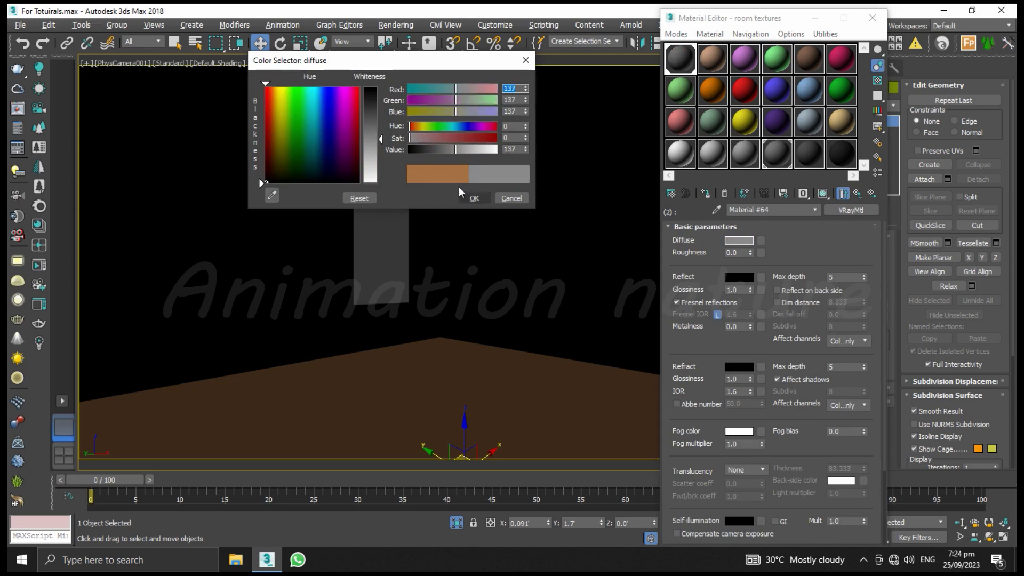
{"action": "left_click", "coordinate": [473, 197]}
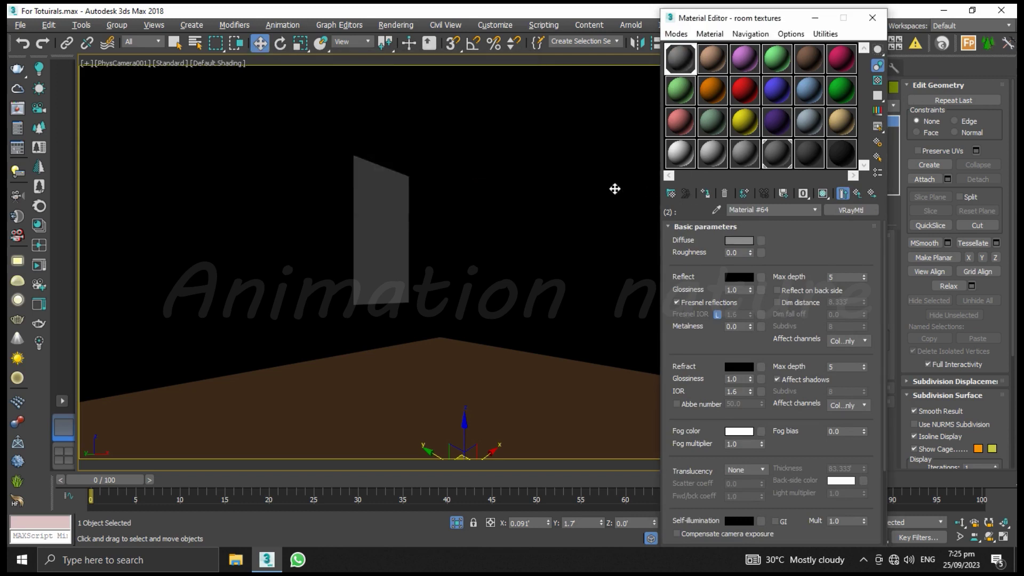
Step: Turn on Edged Faces and select the ceiling polygon to check its material ID 2
{"action": "left_click_drag", "start_coordinate": [739, 21], "coordinate": [721, 25]}
{"action": "key", "text": "F4"}
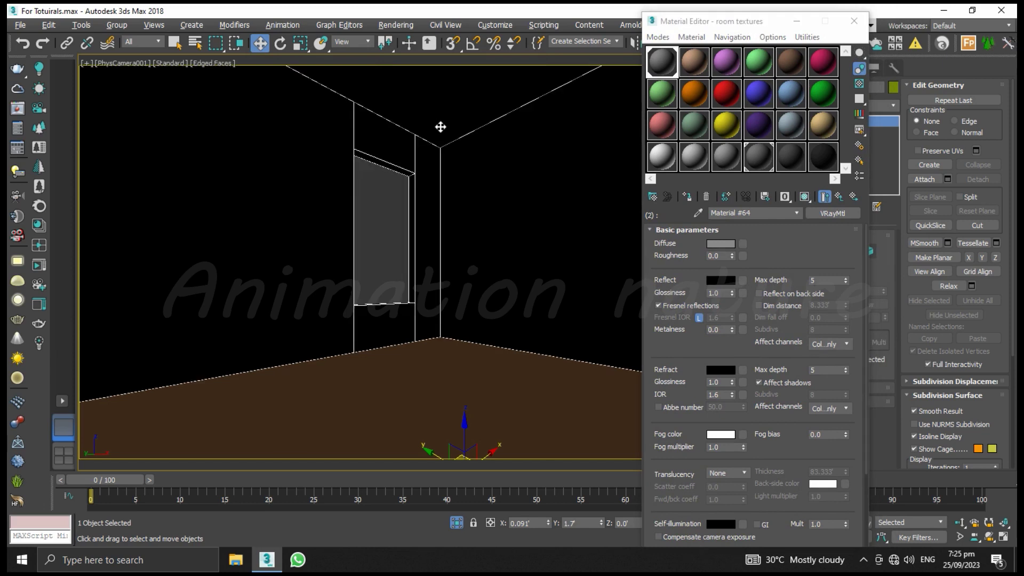
{"action": "left_click_drag", "start_coordinate": [726, 24], "coordinate": [695, 28]}
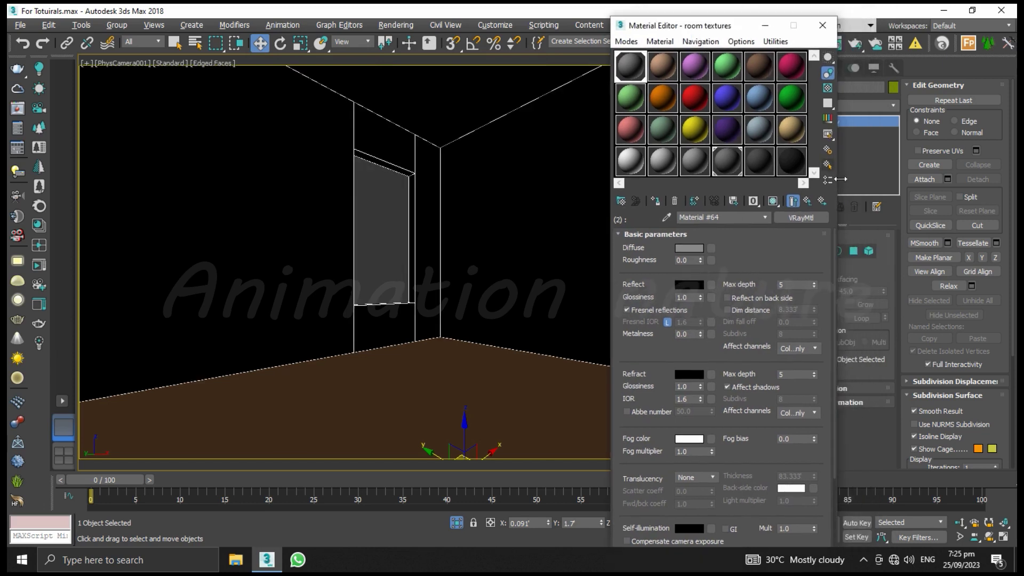
{"action": "left_click", "coordinate": [855, 251]}
{"action": "left_click", "coordinate": [481, 99]}
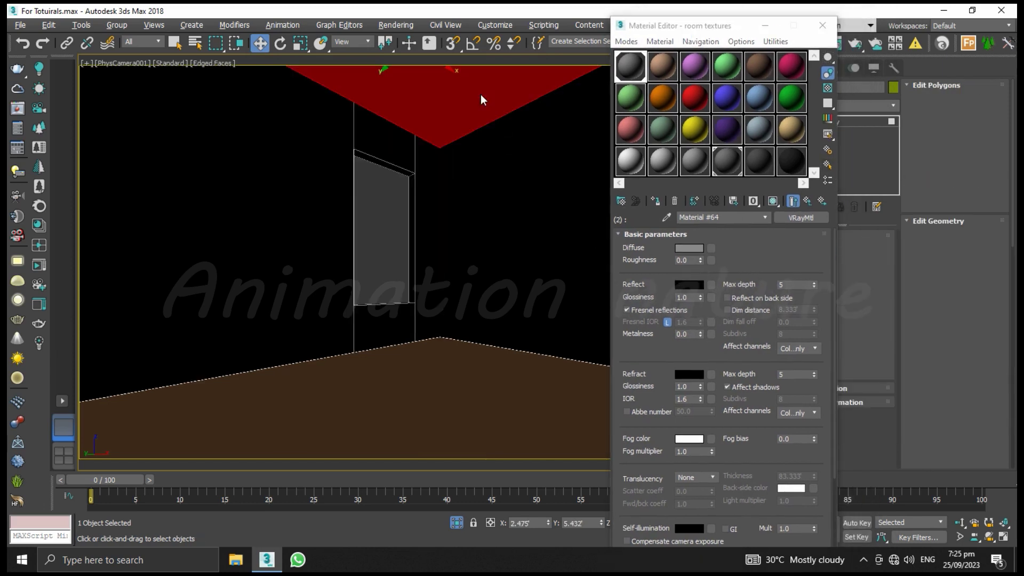
{"action": "scroll", "coordinate": [1013, 114], "scroll_direction": "down", "scroll_amount": 3}
{"action": "scroll", "coordinate": [1013, 114], "scroll_direction": "down", "scroll_amount": 3}
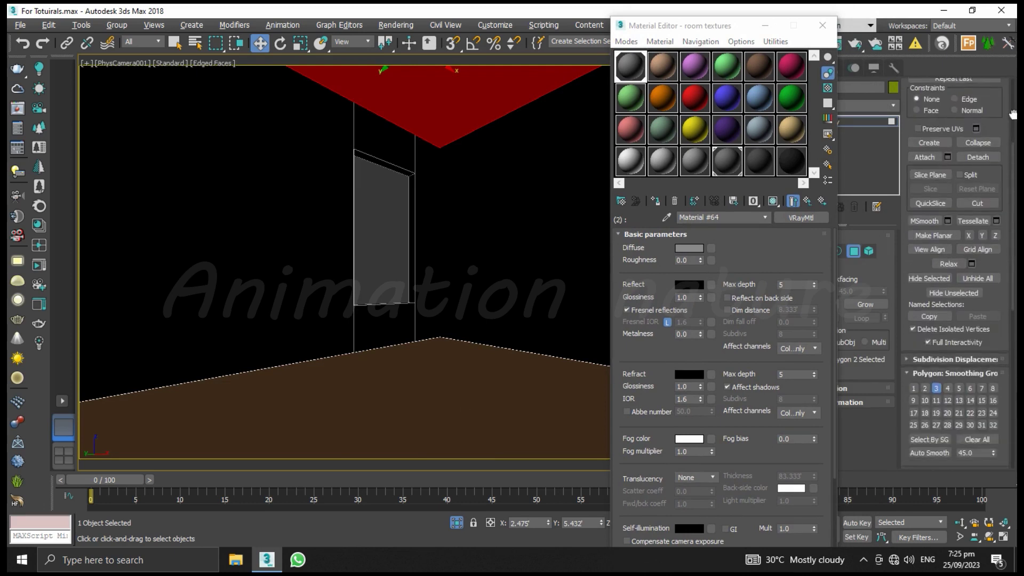
{"action": "scroll", "coordinate": [1012, 114], "scroll_direction": "down", "scroll_amount": 3}
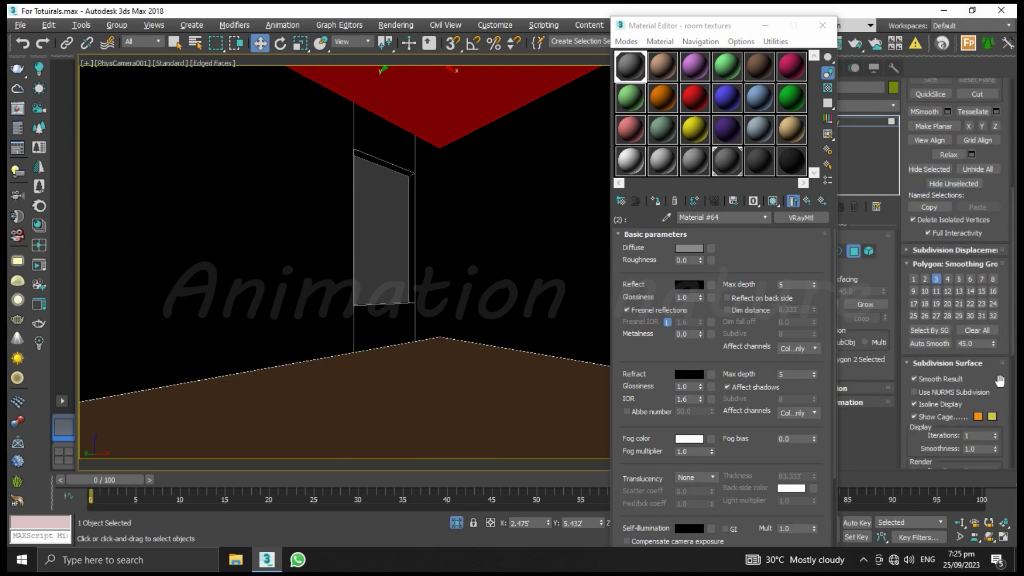
{"action": "scroll", "coordinate": [992, 267], "scroll_direction": "down", "scroll_amount": 2}
{"action": "scroll", "coordinate": [980, 105], "scroll_direction": "down", "scroll_amount": 2}
{"action": "scroll", "coordinate": [980, 105], "scroll_direction": "down", "scroll_amount": 1}
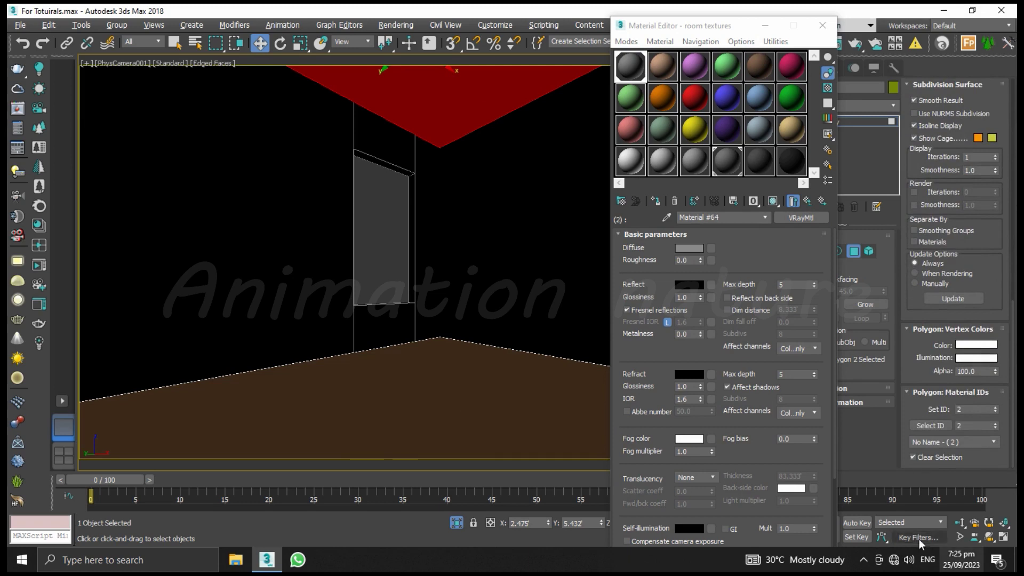
Step: Exit Polygon mode and rename sub-material 2 to 'roof texture'
{"action": "left_click", "coordinate": [855, 252]}
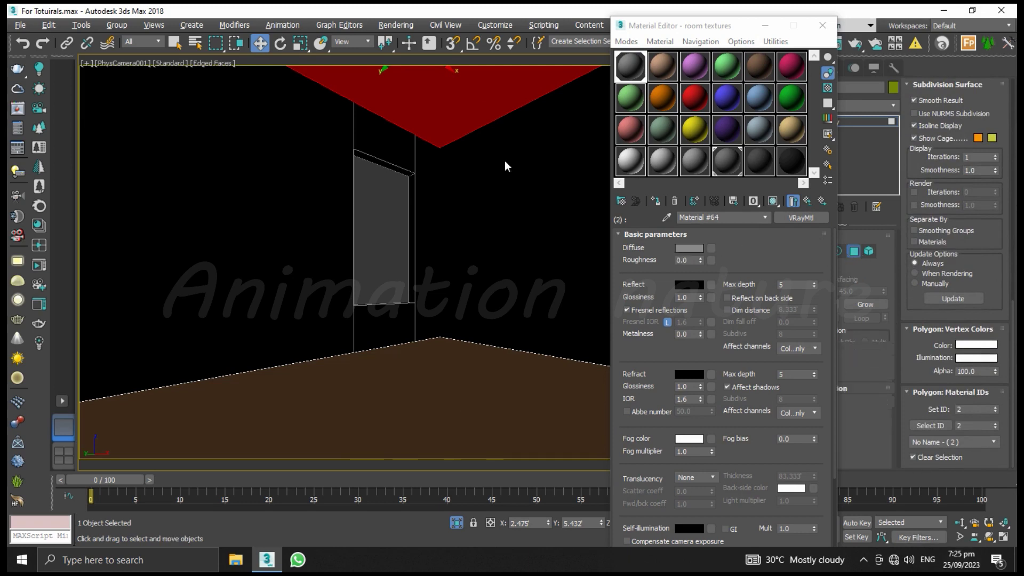
{"action": "left_click", "coordinate": [687, 216]}
{"action": "type", "text": "roof texture"}
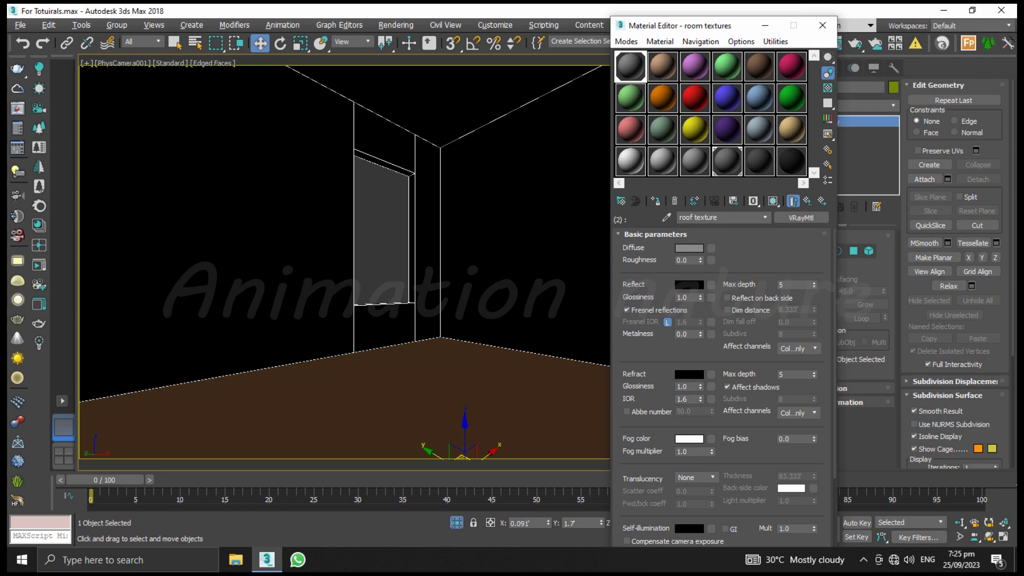
Step: Paste a copy of 'roof texture' into slot 3 and return the viewport to shaded display
{"action": "left_click", "coordinate": [808, 201]}
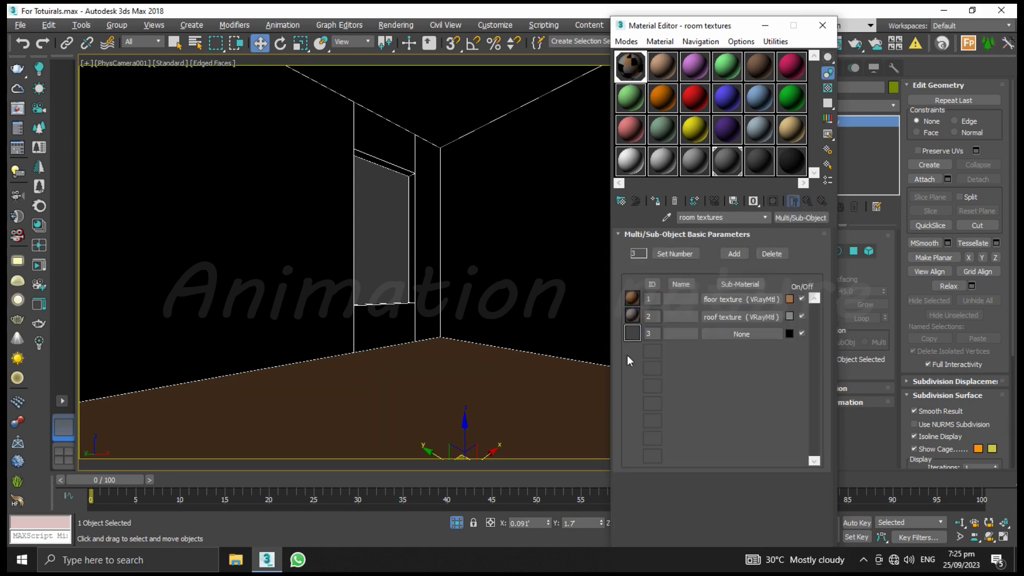
{"action": "right_click", "coordinate": [738, 317]}
{"action": "left_click", "coordinate": [757, 338]}
{"action": "right_click", "coordinate": [739, 335]}
{"action": "left_click", "coordinate": [780, 341]}
{"action": "left_click", "coordinate": [426, 243]}
{"action": "key", "text": "F3"}
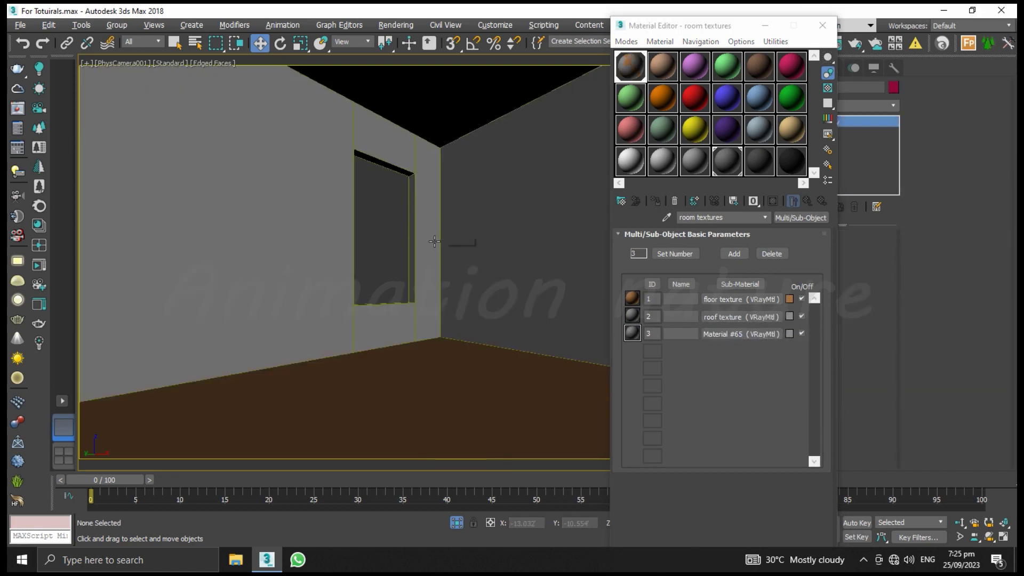
{"action": "left_click", "coordinate": [434, 242]}
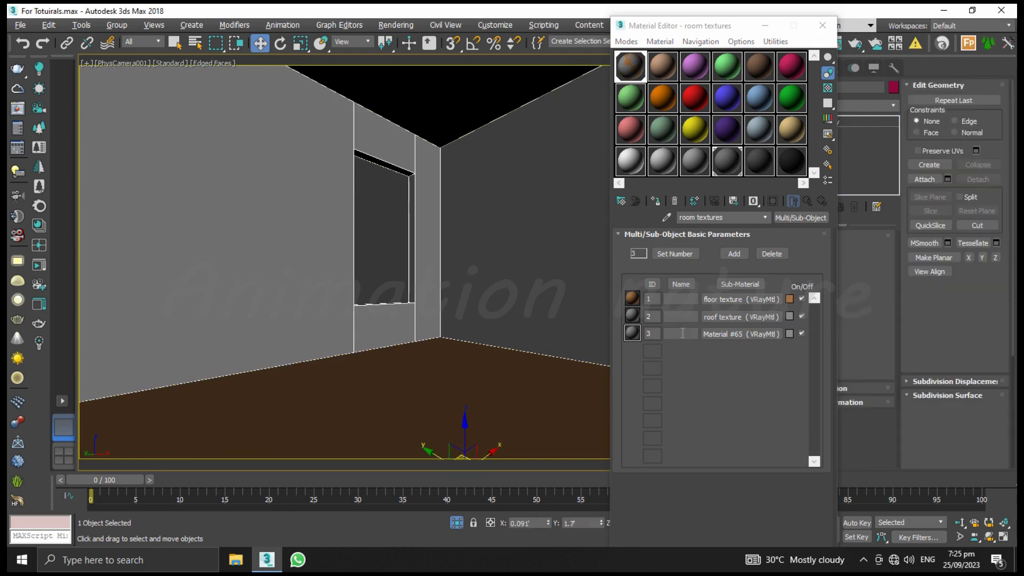
Step: Set slot 3's diffuse to light grey (200, 200, 200) and name it 'wall texture'
{"action": "left_click", "coordinate": [729, 334]}
{"action": "left_click", "coordinate": [673, 248]}
{"action": "left_click_drag", "start_coordinate": [380, 159], "coordinate": [380, 170]}
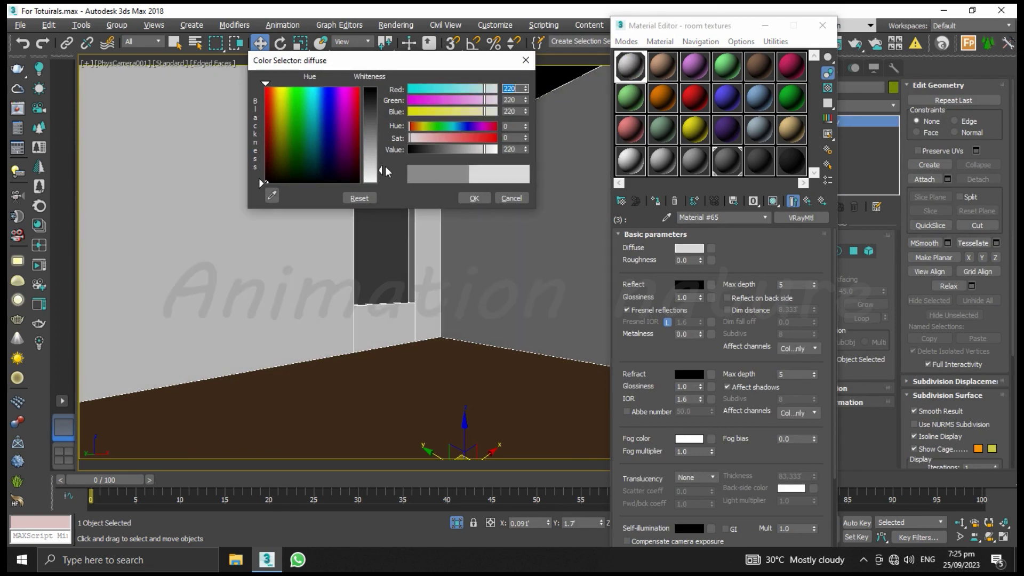
{"action": "left_click_drag", "start_coordinate": [380, 169], "coordinate": [380, 163]}
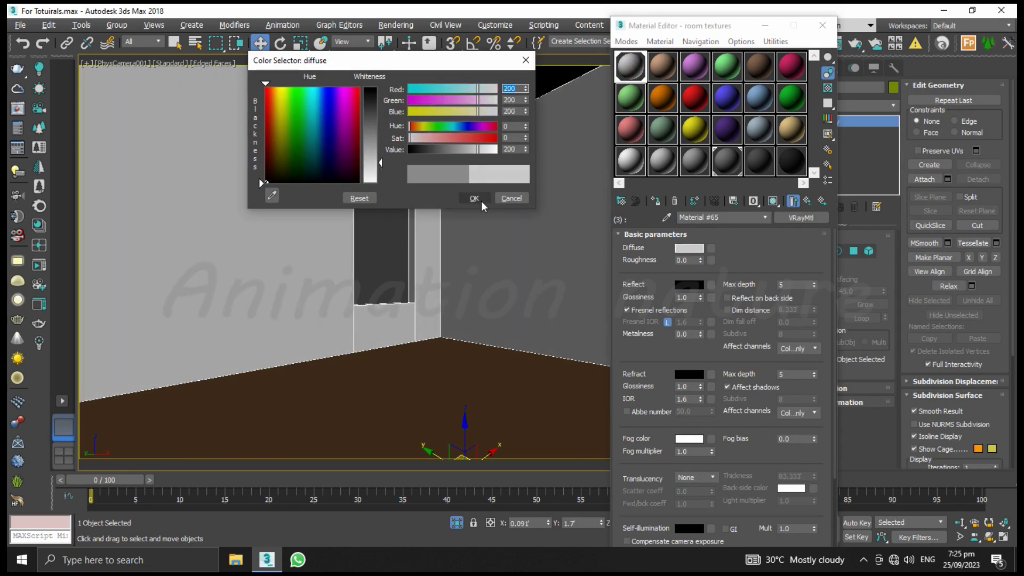
{"action": "left_click", "coordinate": [474, 198]}
{"action": "type", "text": "wall texture"}
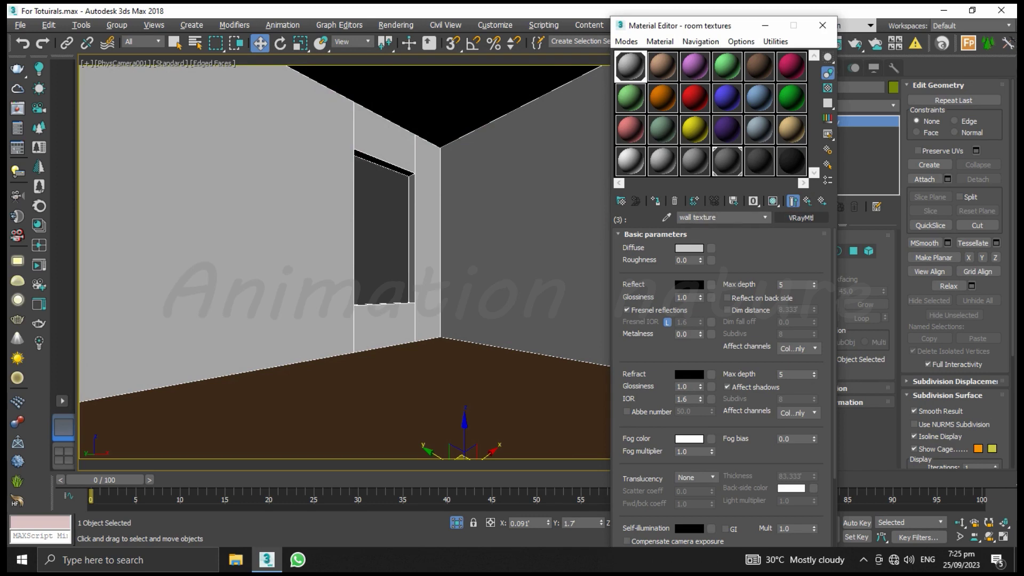
{"action": "left_click", "coordinate": [807, 201]}
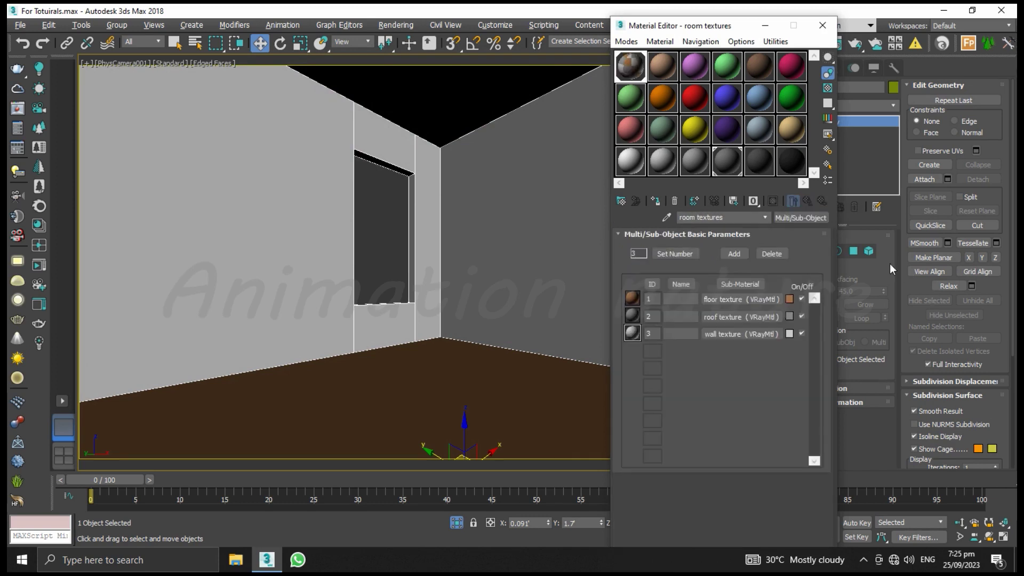
Step: Check the ceiling polygon, exit Polygon mode and deselect to reveal dark ceiling, grey walls, brown floor
{"action": "left_click", "coordinate": [854, 251]}
{"action": "left_click", "coordinate": [436, 107]}
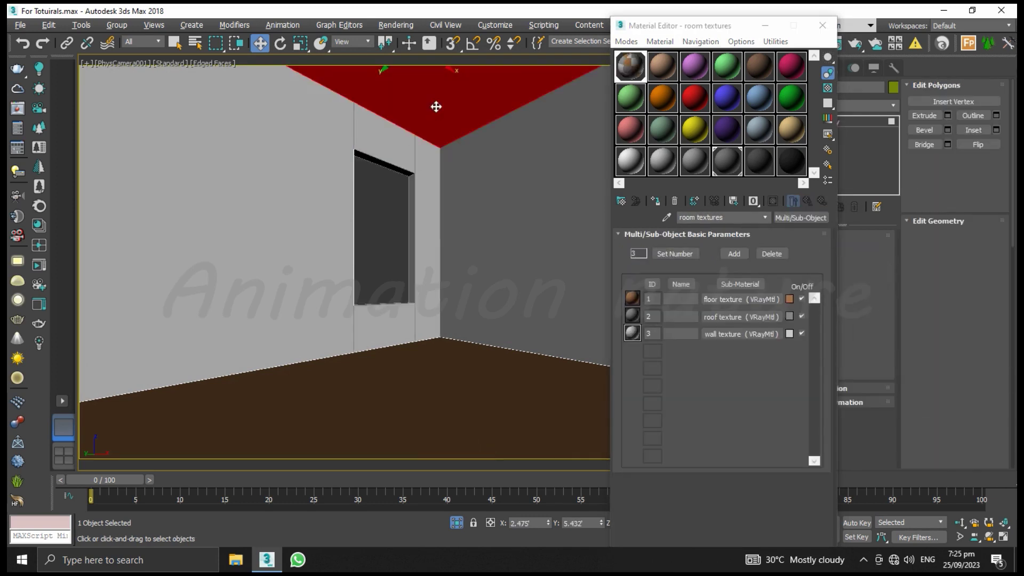
{"action": "left_click_drag", "start_coordinate": [1003, 333], "coordinate": [1011, 7]}
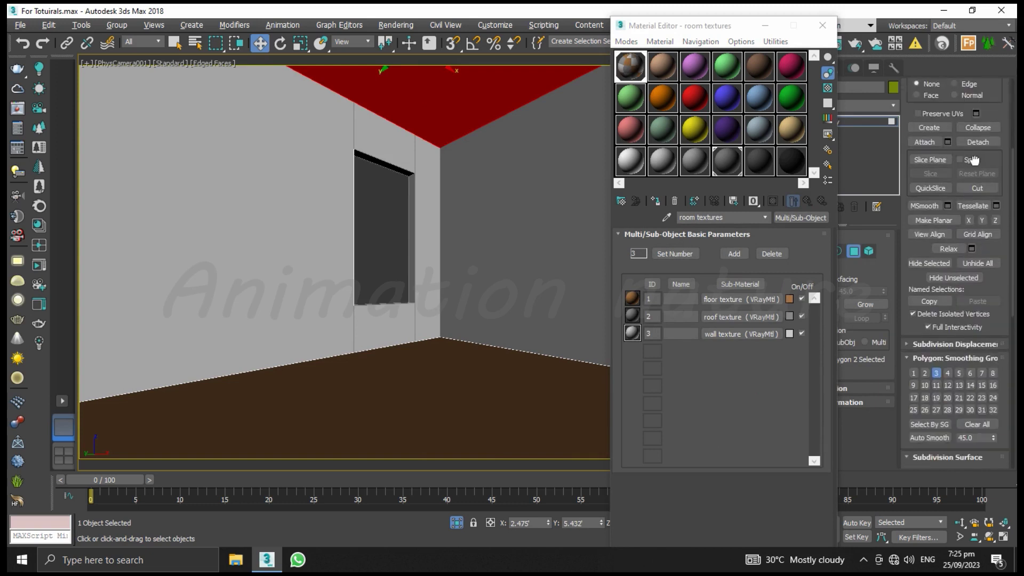
{"action": "scroll", "coordinate": [955, 266], "scroll_direction": "up", "scroll_amount": 1}
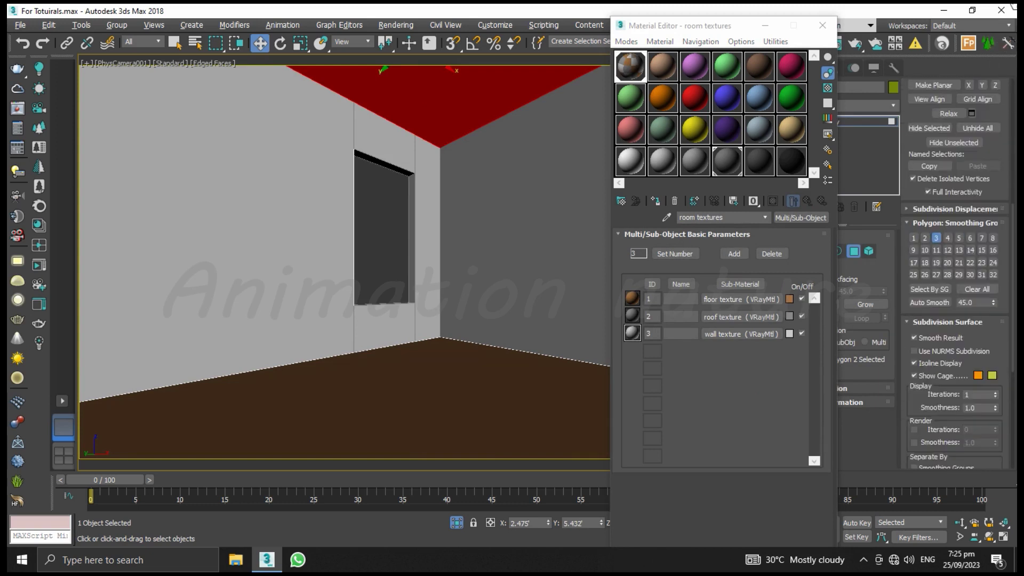
{"action": "left_click_drag", "start_coordinate": [1004, 330], "coordinate": [1004, 92]}
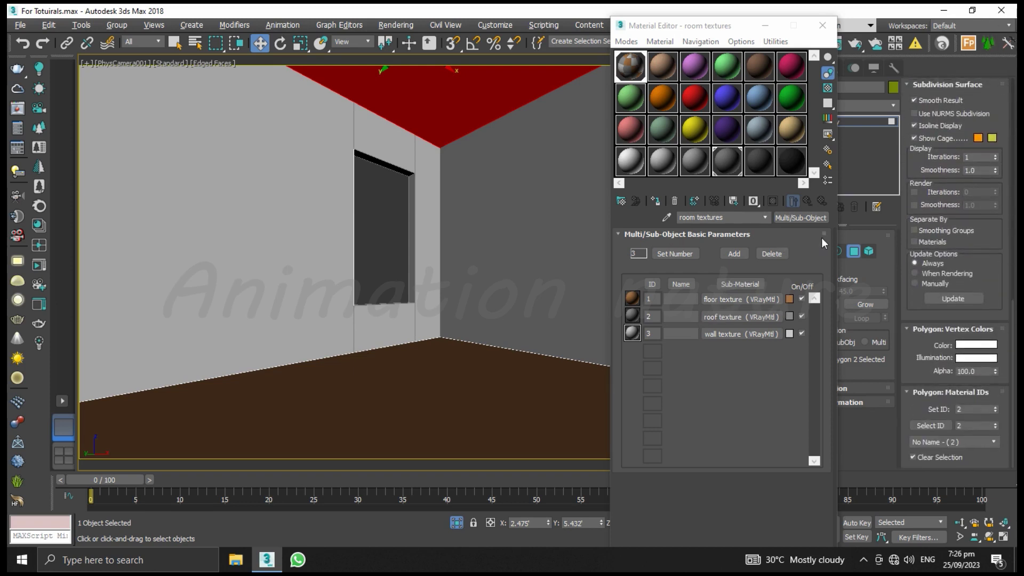
{"action": "left_click", "coordinate": [854, 253]}
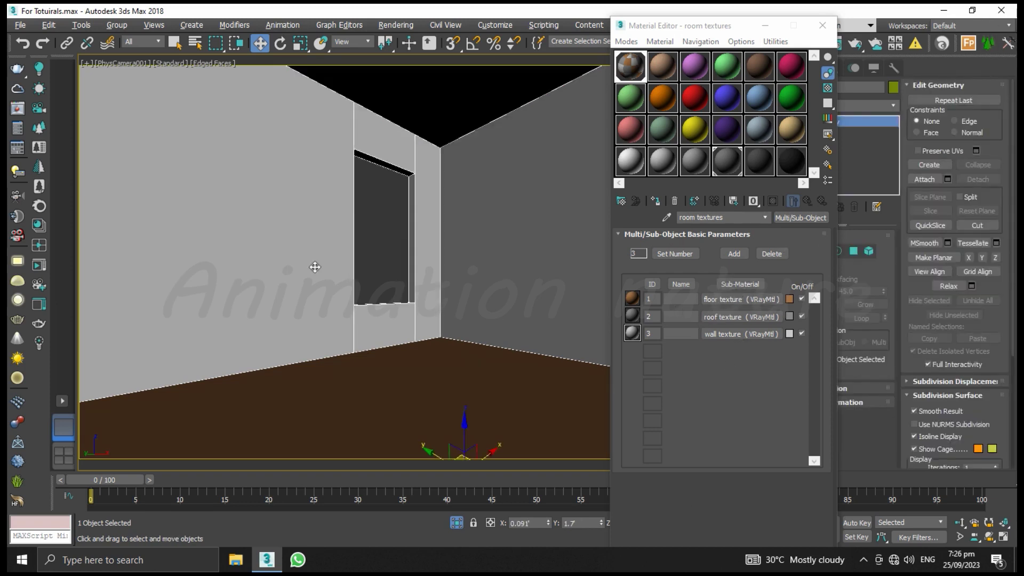
{"action": "left_click", "coordinate": [392, 265]}
{"action": "left_click_drag", "start_coordinate": [667, 26], "coordinate": [576, 30]}
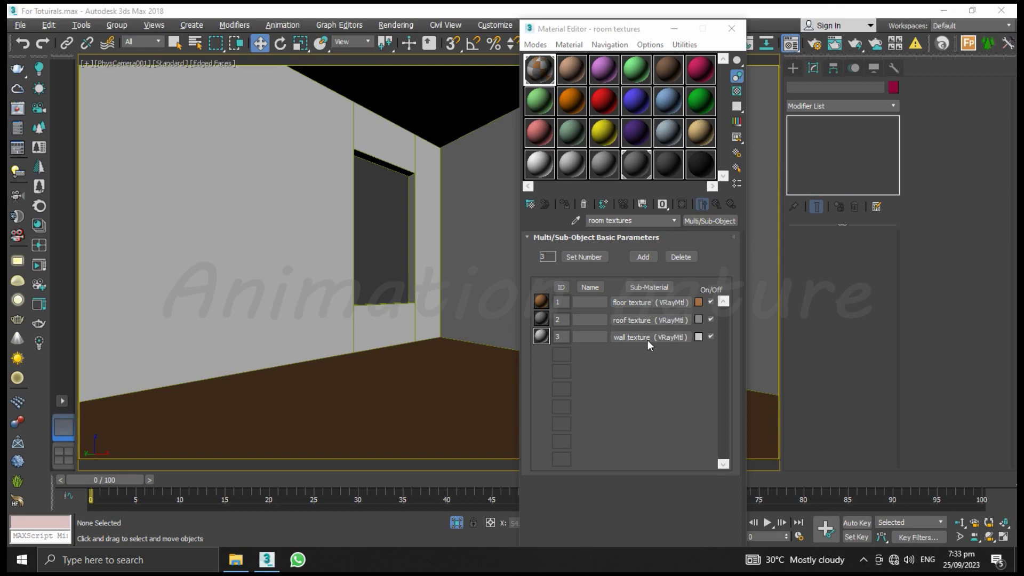
Step: Load Desktop\Textures\floor1.png as the floor texture's Bitmap diffuse map and show it in the viewport
{"action": "left_click", "coordinate": [638, 309]}
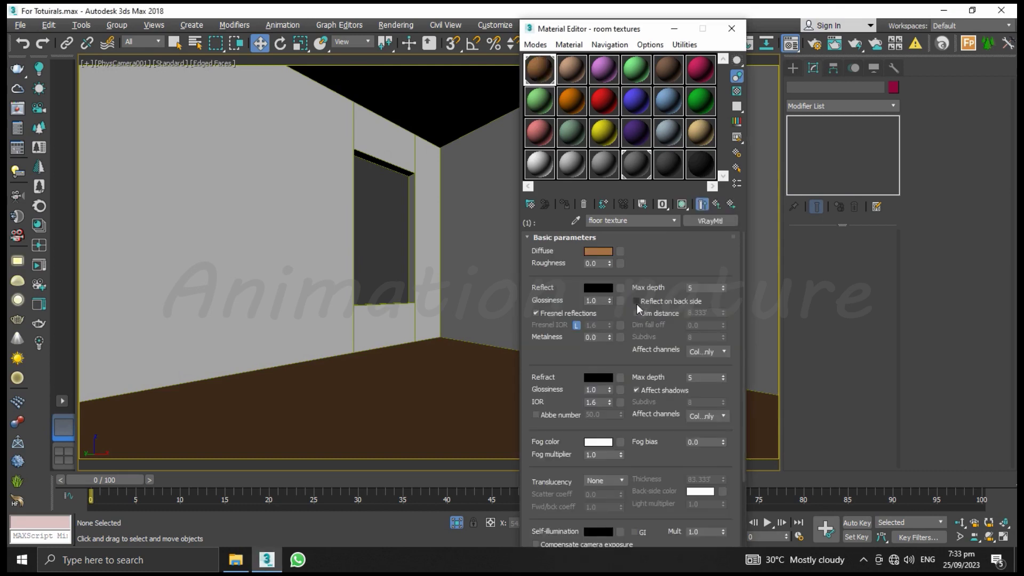
{"action": "left_click", "coordinate": [619, 251]}
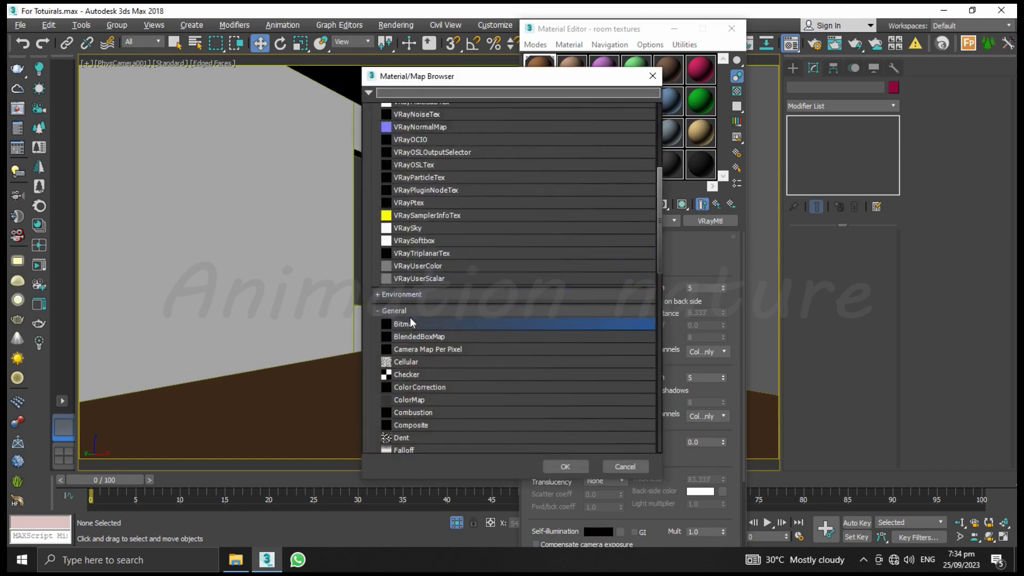
{"action": "double_click", "coordinate": [408, 322]}
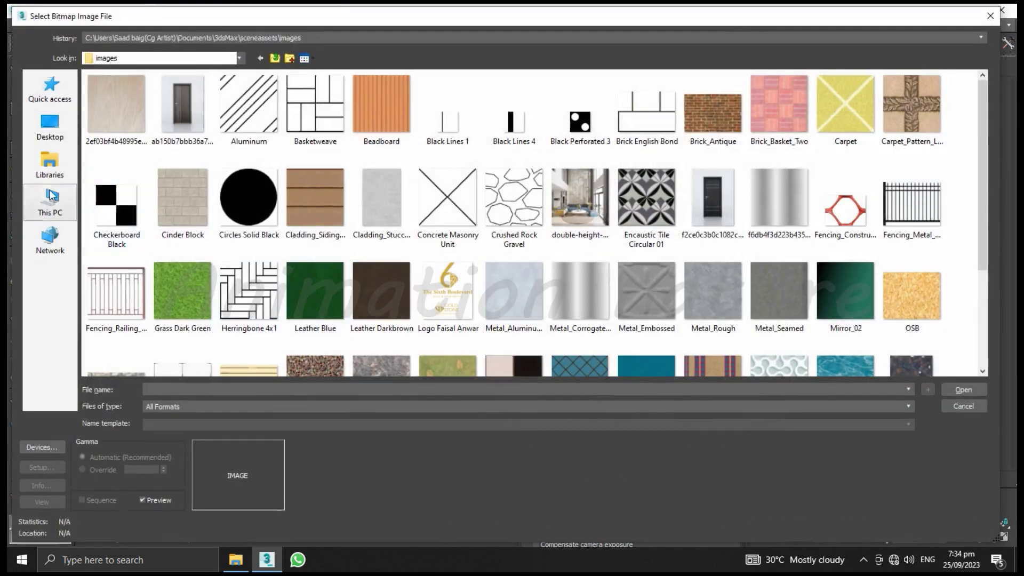
{"action": "left_click", "coordinate": [48, 129]}
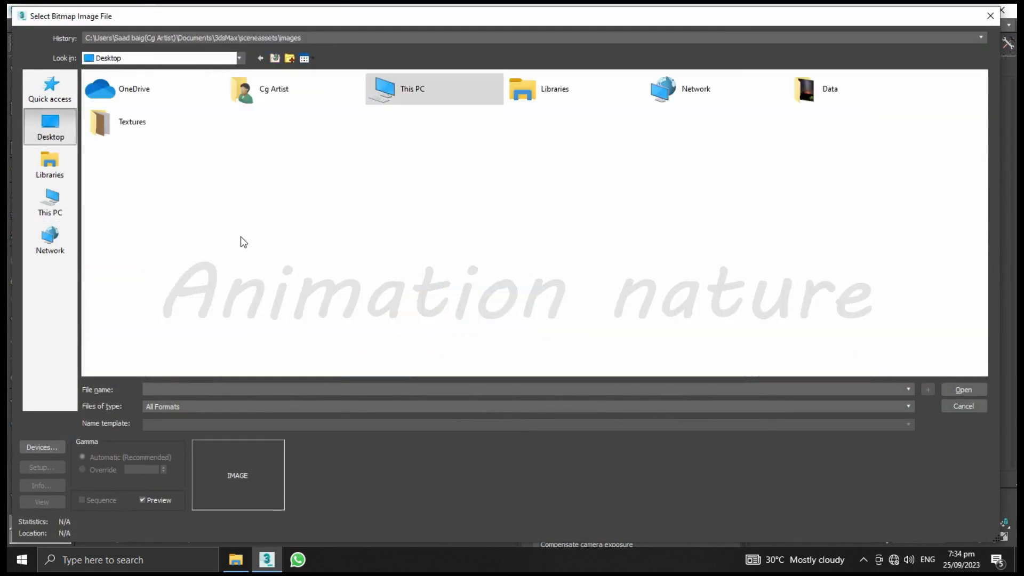
{"action": "double_click", "coordinate": [134, 134]}
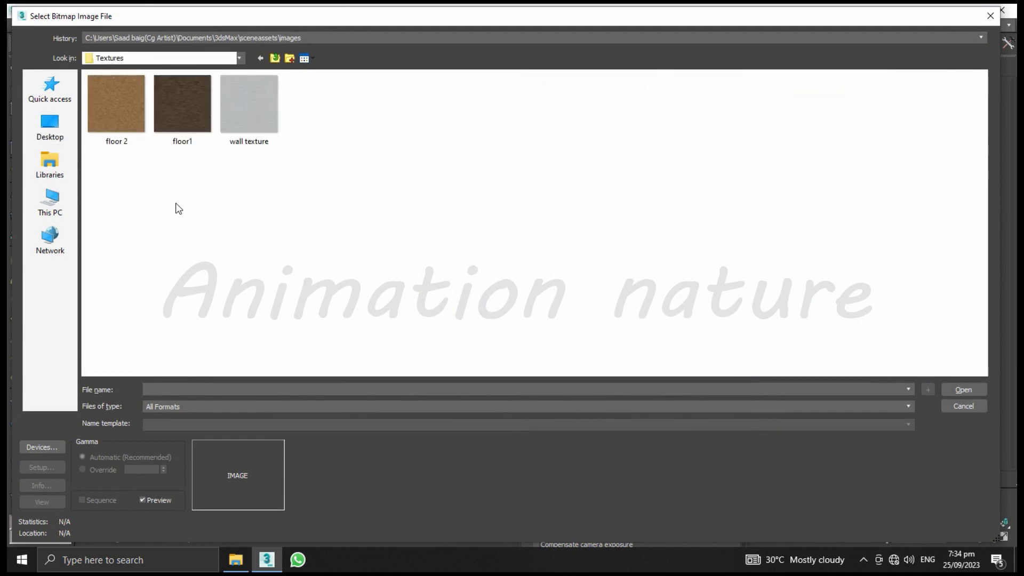
{"action": "left_click", "coordinate": [306, 59]}
{"action": "left_click", "coordinate": [341, 75]}
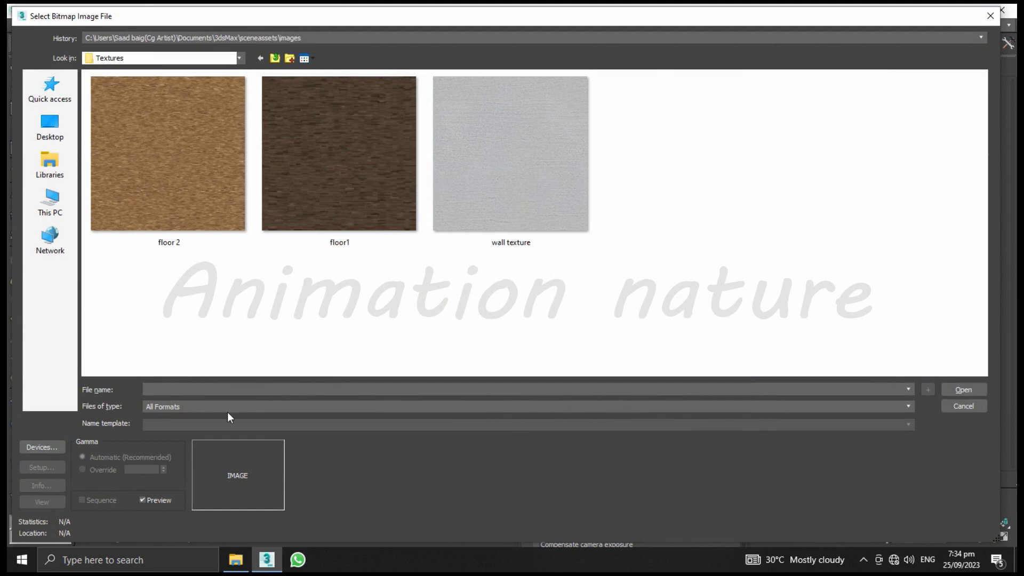
{"action": "left_click", "coordinate": [320, 217]}
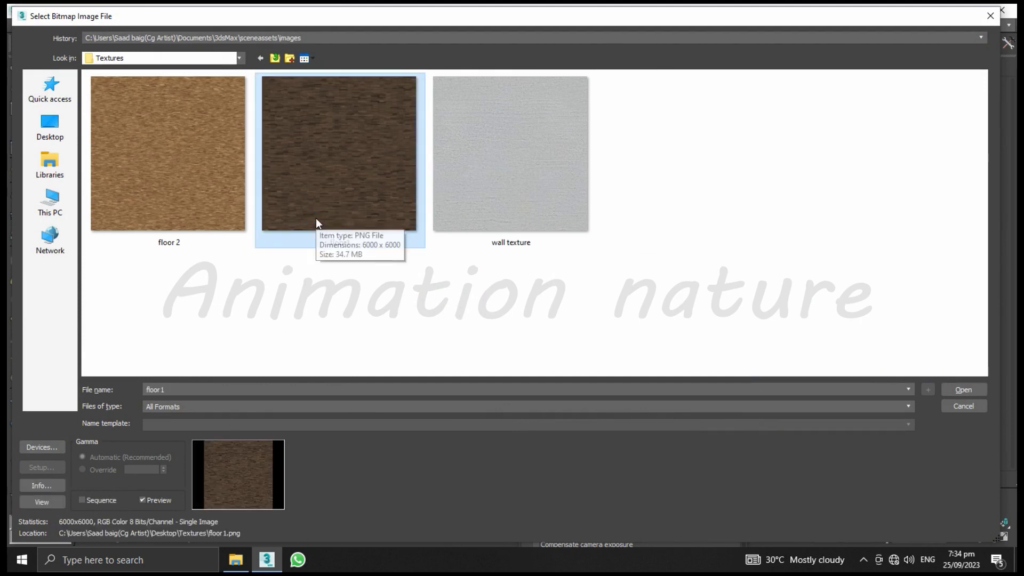
{"action": "double_click", "coordinate": [310, 216]}
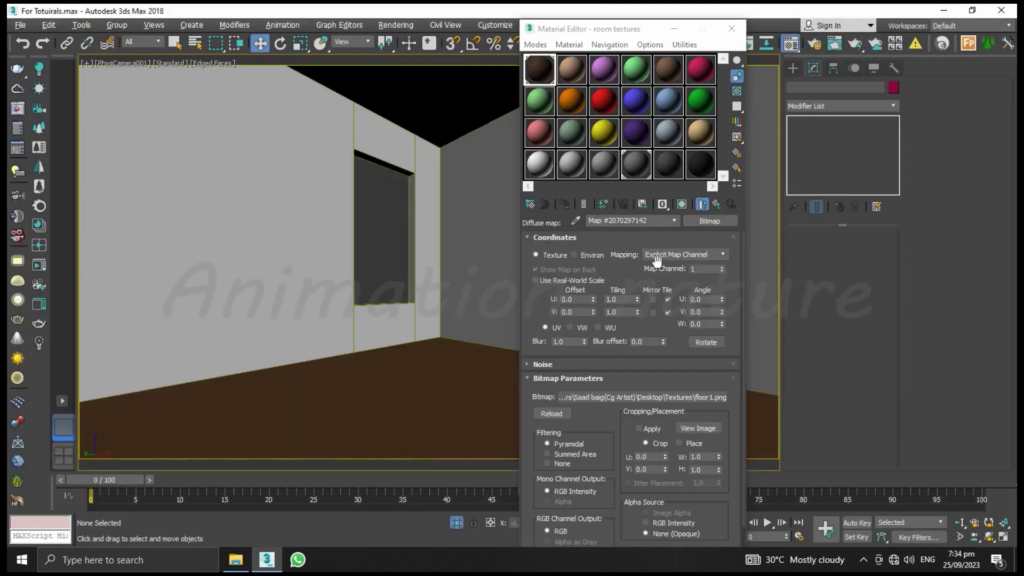
{"action": "left_click", "coordinate": [682, 204]}
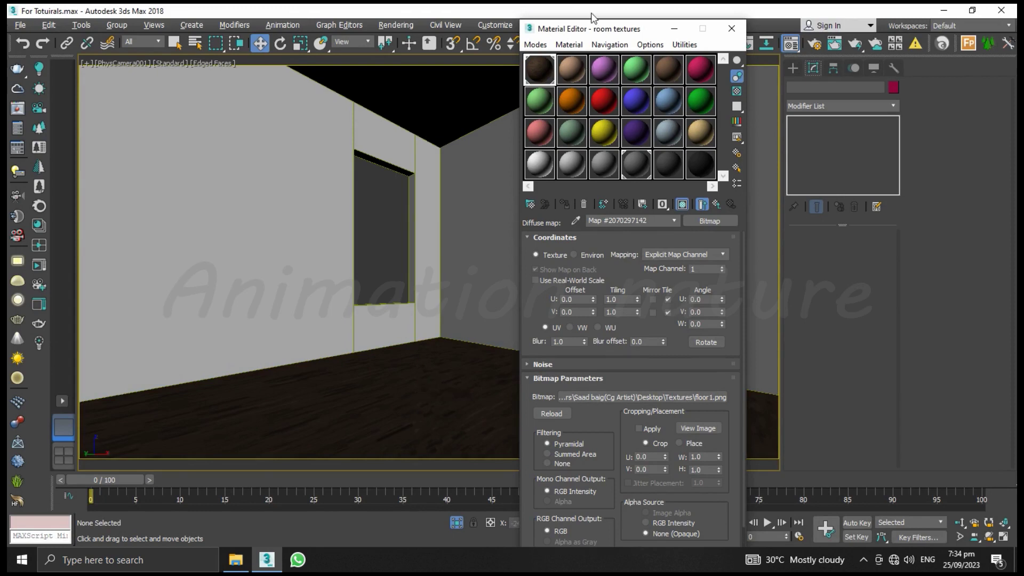
Step: Add a Box-mapped UVW Map modifier with Real-World Map Size to Box001
{"action": "mouse_move", "coordinate": [589, 33]}
{"action": "left_mouse_down"}
{"action": "mouse_move", "coordinate": [677, 31]}
{"action": "mouse_move", "coordinate": [618, 36]}
{"action": "left_mouse_up"}
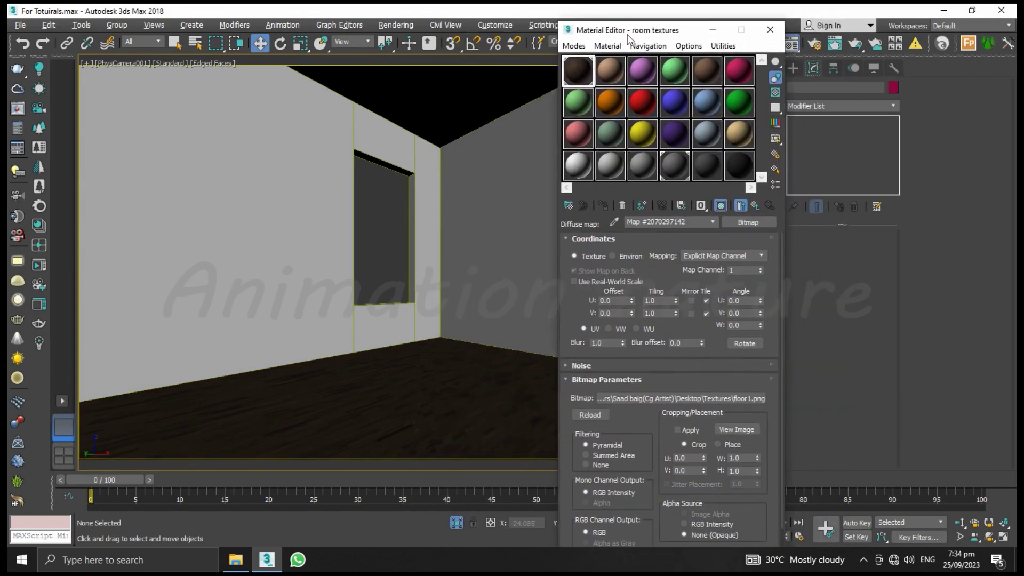
{"action": "left_click", "coordinate": [337, 377]}
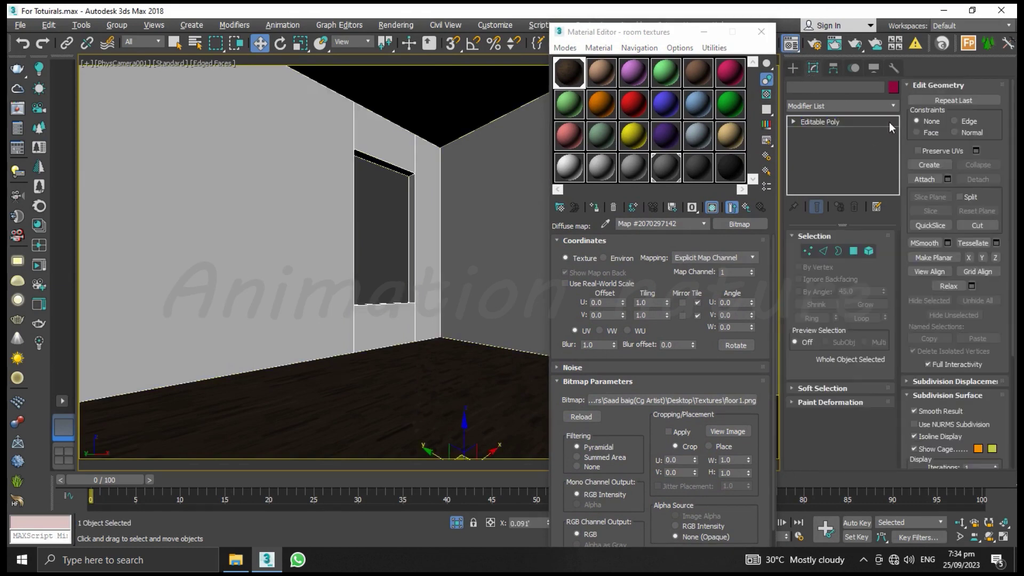
{"action": "left_click", "coordinate": [818, 106]}
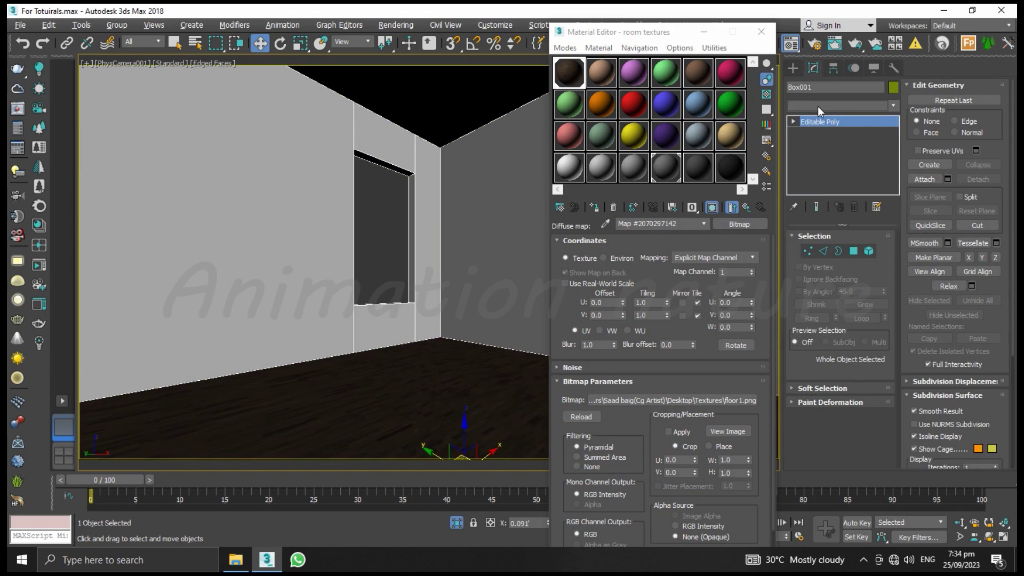
{"action": "key", "text": "u"}
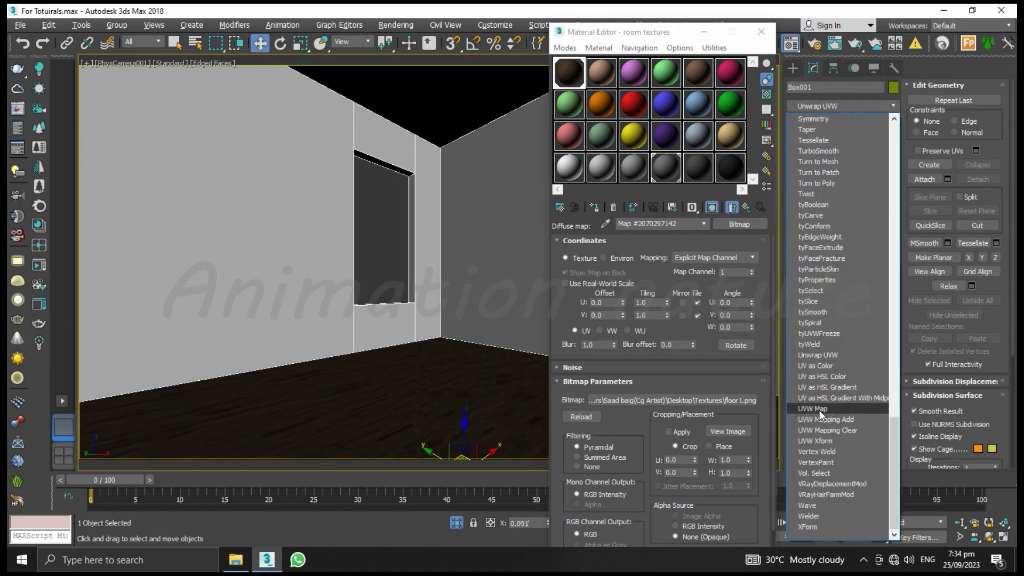
{"action": "left_click", "coordinate": [819, 409]}
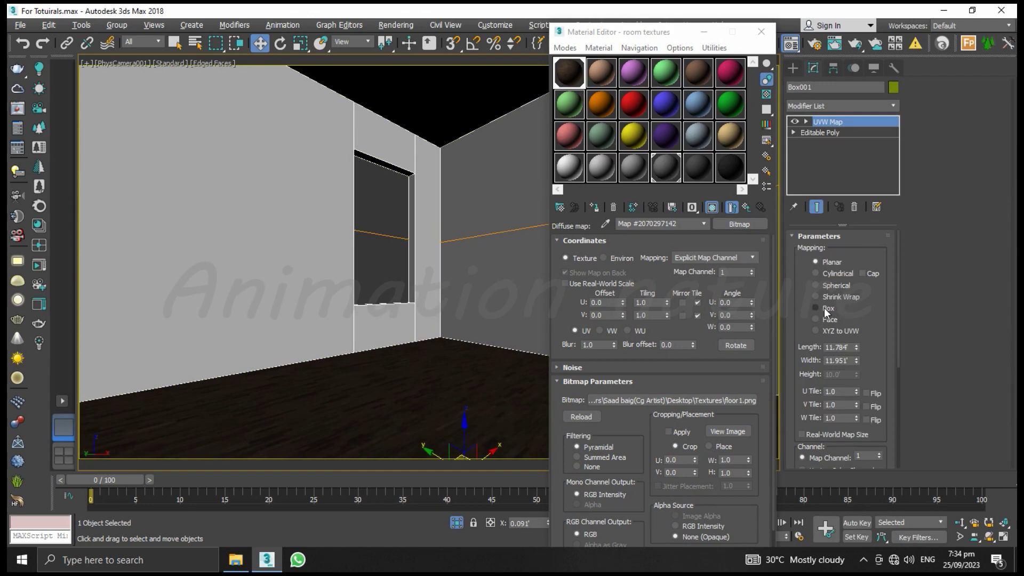
{"action": "left_click", "coordinate": [816, 309]}
{"action": "scroll", "coordinate": [841, 329], "scroll_direction": "down", "scroll_amount": 2}
{"action": "scroll", "coordinate": [842, 329], "scroll_direction": "down", "scroll_amount": 1}
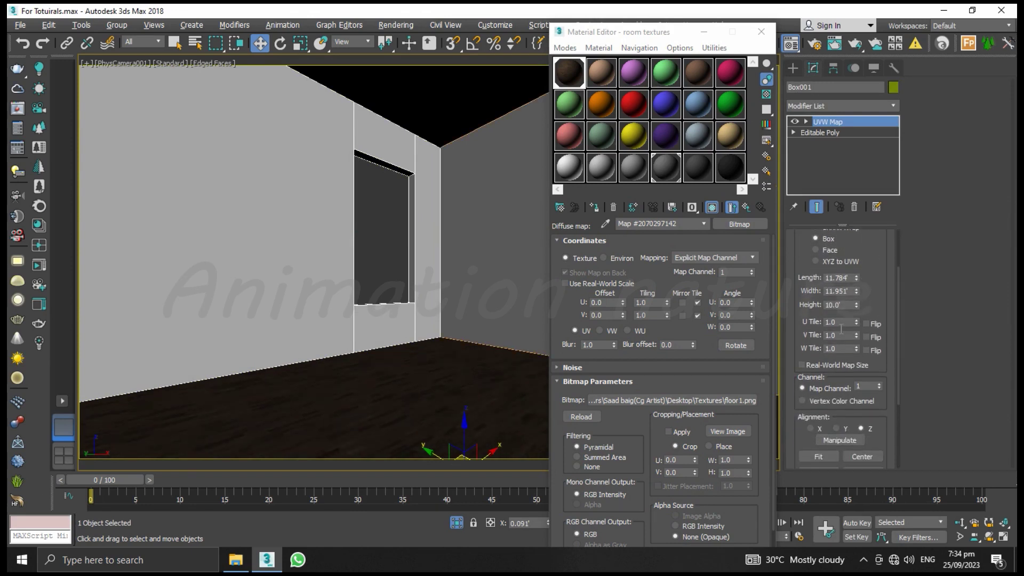
{"action": "left_click", "coordinate": [804, 365]}
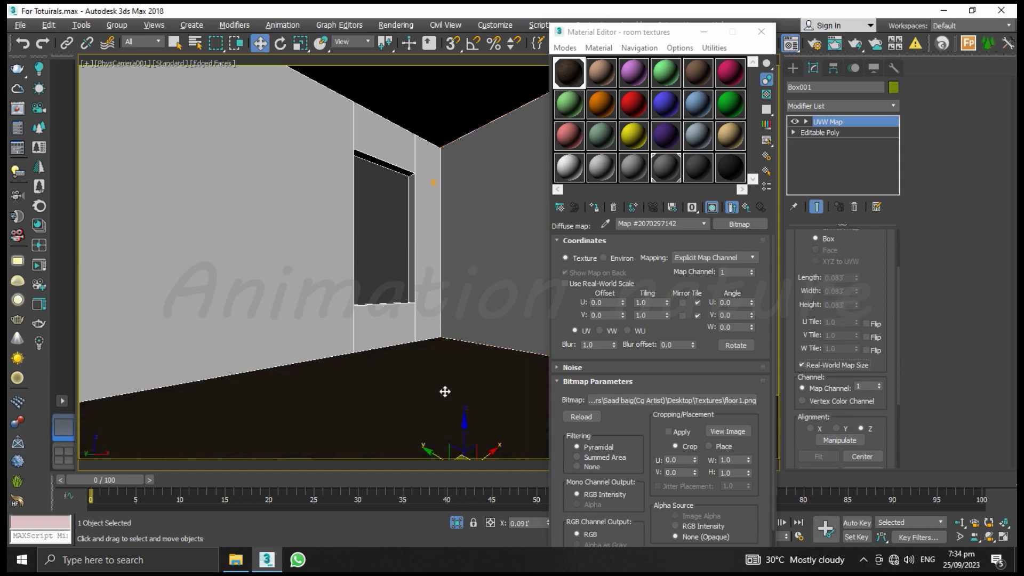
Step: Turn on Use Real-World Scale for the floor1 bitmap
{"action": "left_click_drag", "start_coordinate": [633, 32], "coordinate": [756, 27]}
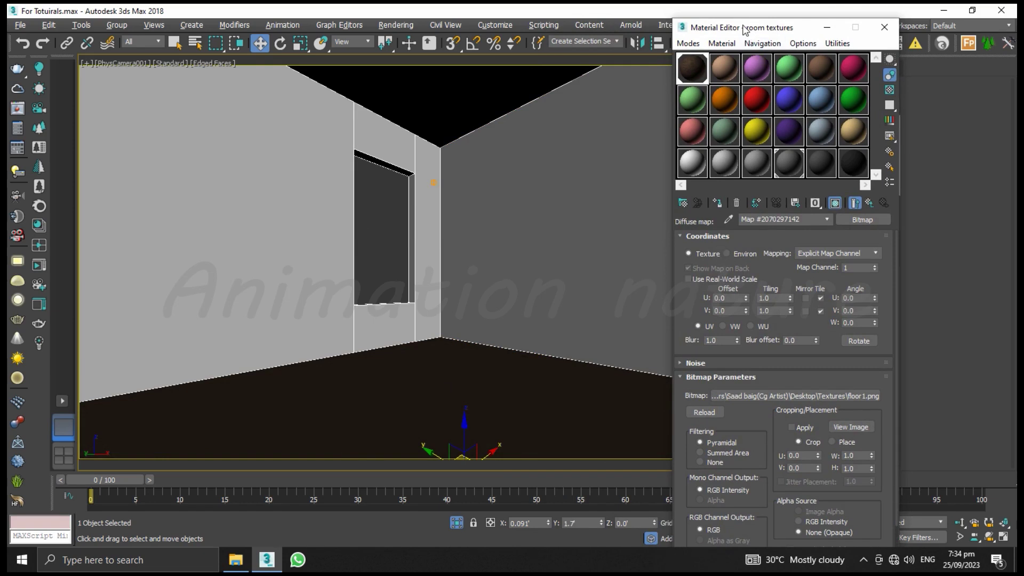
{"action": "left_click_drag", "start_coordinate": [745, 29], "coordinate": [618, 29]}
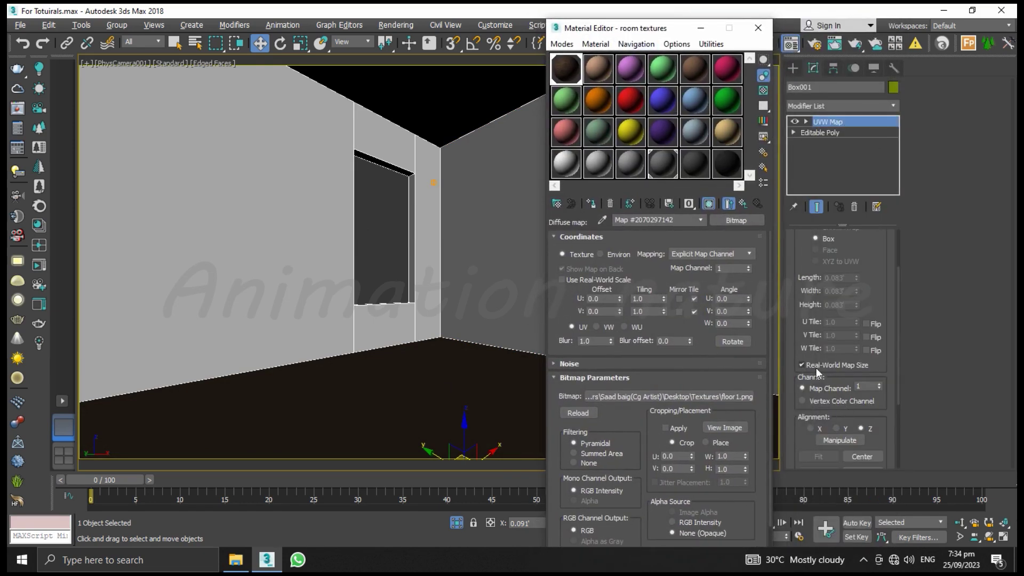
{"action": "scroll", "coordinate": [869, 291], "scroll_direction": "up", "scroll_amount": 3}
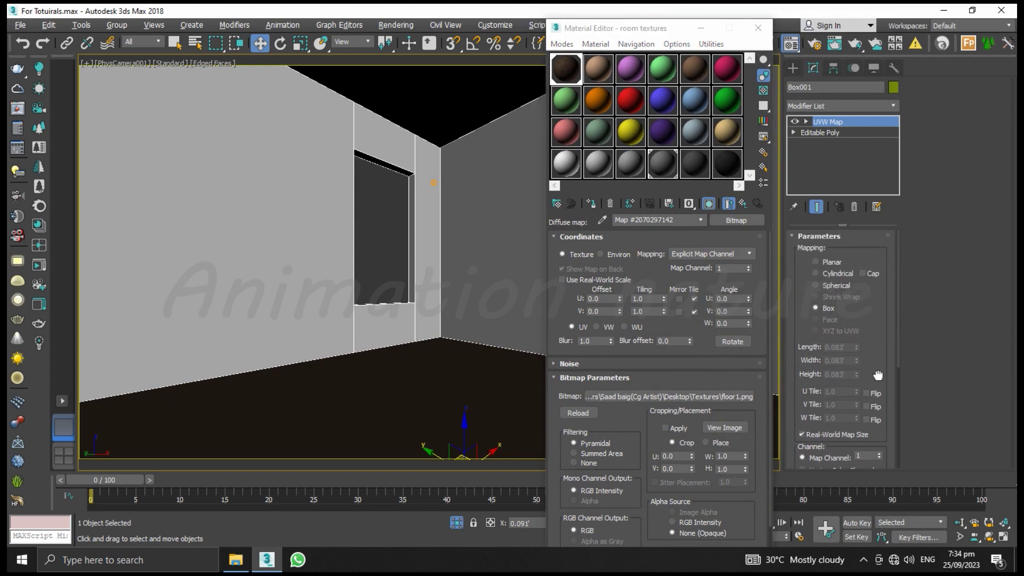
{"action": "left_click", "coordinate": [562, 279]}
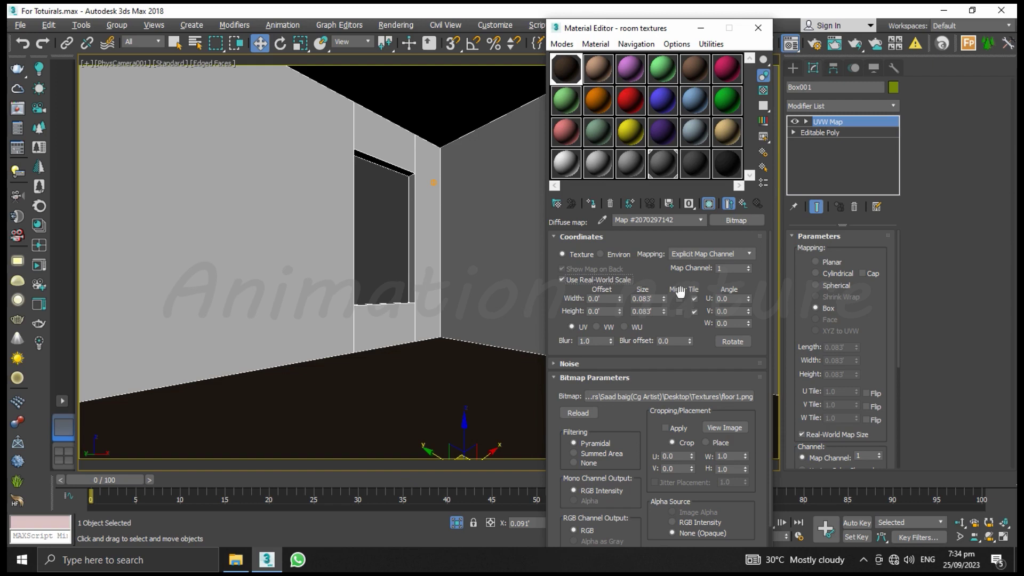
Step: Set the floor bitmap width to 6 feet and check it in a perspective view
{"action": "left_click", "coordinate": [647, 298]}
{"action": "type", "text": "6"}
{"action": "key", "text": "Tab"}
{"action": "left_click_drag", "start_coordinate": [614, 33], "coordinate": [760, 41]}
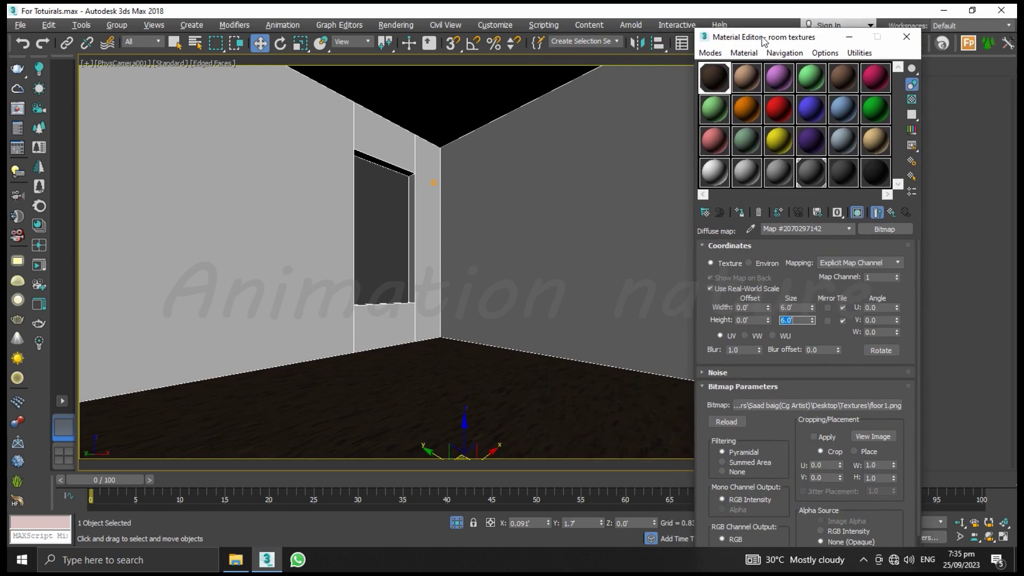
{"action": "left_click", "coordinate": [453, 375]}
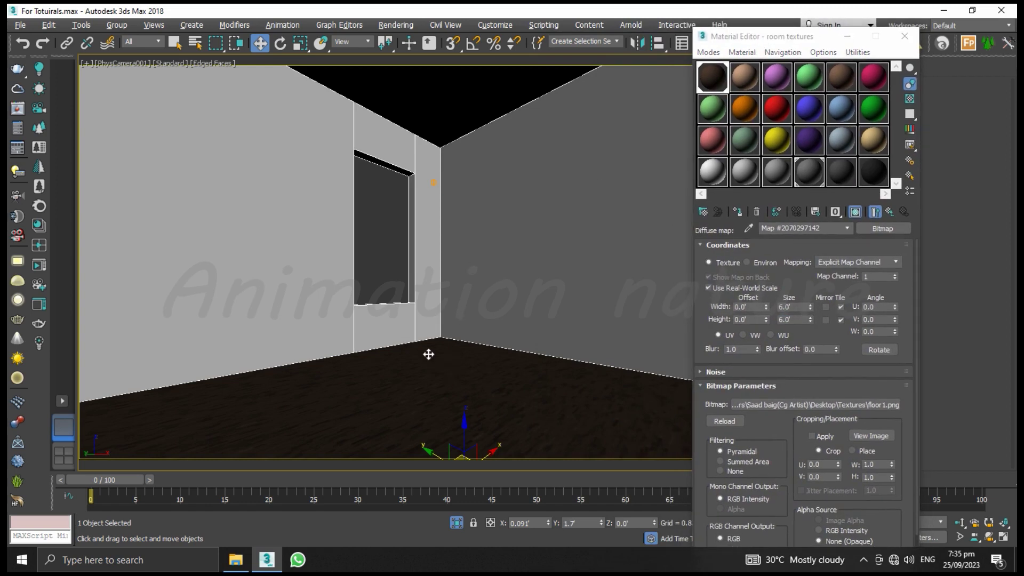
{"action": "key", "text": "p"}
{"action": "mouse_move", "coordinate": [460, 396]}
{"action": "middle_mouse_down"}
{"action": "mouse_move", "coordinate": [410, 258]}
{"action": "mouse_move", "coordinate": [423, 222]}
{"action": "mouse_move", "coordinate": [403, 336]}
{"action": "mouse_move", "coordinate": [389, 343]}
{"action": "middle_mouse_up"}
Step: Resize the floor bitmap tiles to 12 by 12 feet and return to the camera view
{"action": "double_click", "coordinate": [790, 308]}
{"action": "type", "text": "5"}
{"action": "key", "text": "Return"}
{"action": "type", "text": "12"}
{"action": "key", "text": "Tab"}
{"action": "key", "text": "Return"}
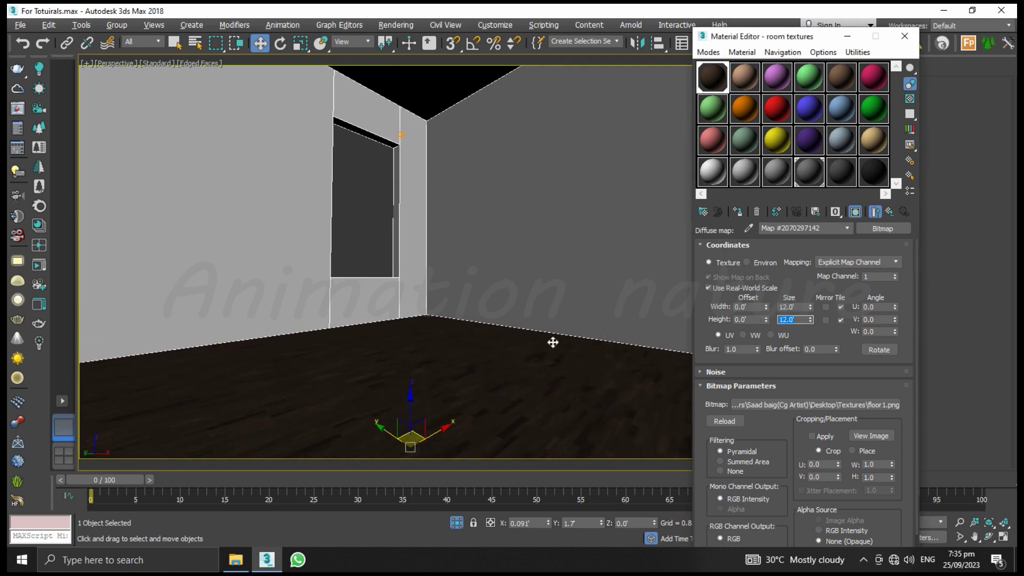
{"action": "middle_click_drag", "start_coordinate": [405, 360], "coordinate": [418, 357]}
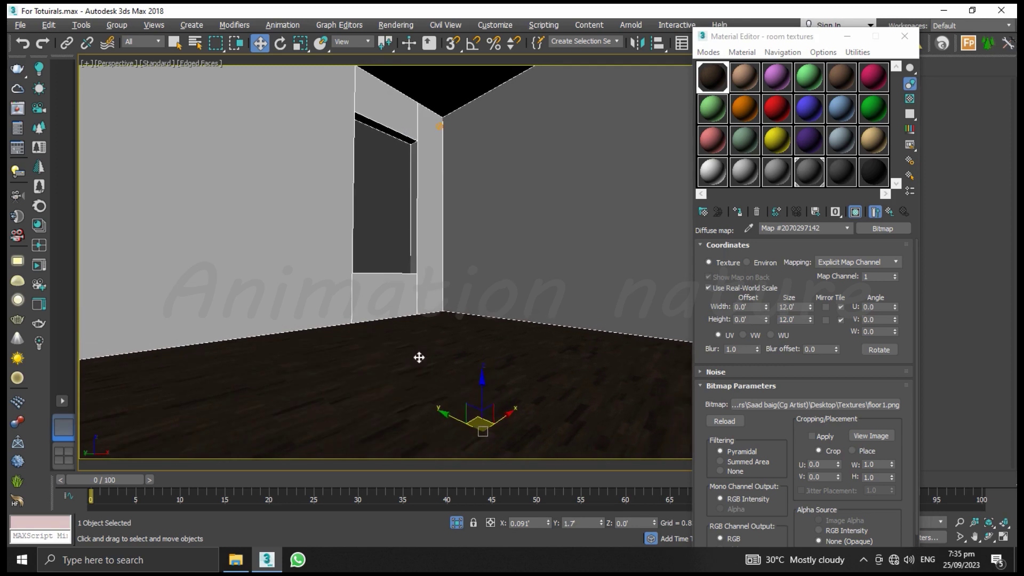
{"action": "key", "text": "c"}
Step: Rotate the floor bitmap 90 degrees about its W axis
{"action": "double_click", "coordinate": [876, 331]}
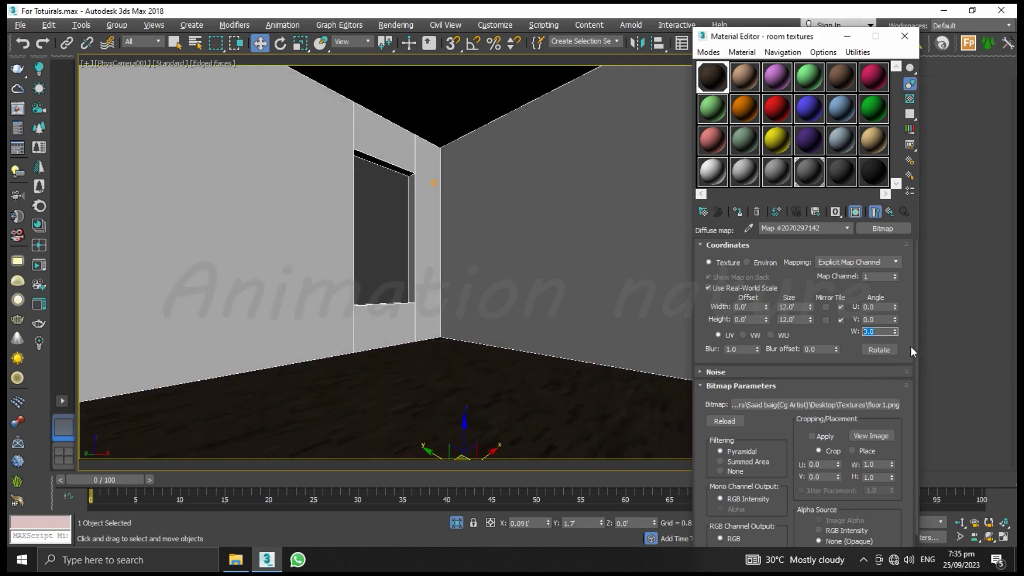
{"action": "type", "text": "90"}
{"action": "key", "text": "Return"}
{"action": "mouse_move", "coordinate": [814, 42]}
{"action": "left_mouse_down"}
{"action": "mouse_move", "coordinate": [723, 49]}
{"action": "mouse_move", "coordinate": [665, 88]}
{"action": "left_mouse_up"}
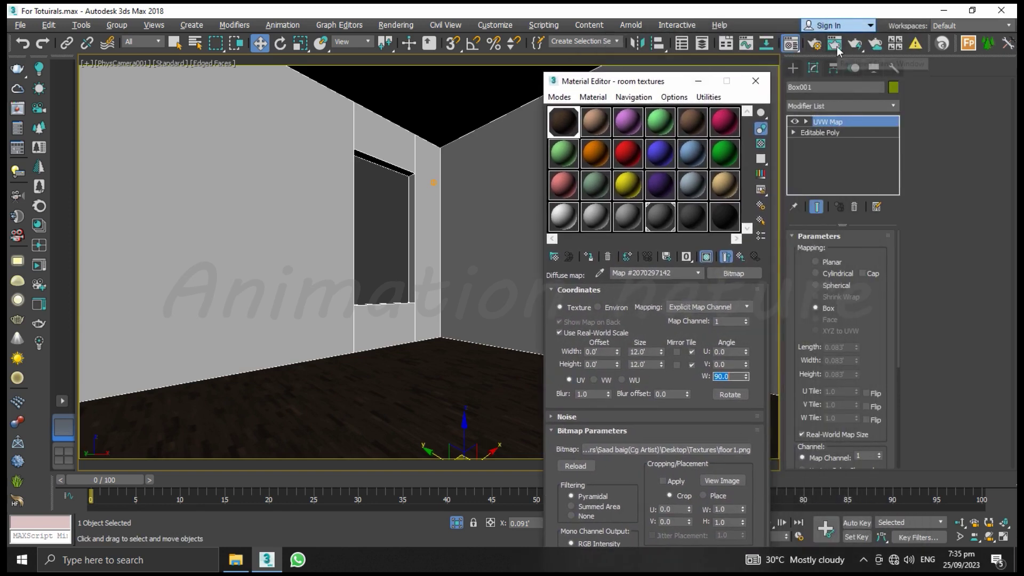
{"action": "left_click", "coordinate": [837, 47]}
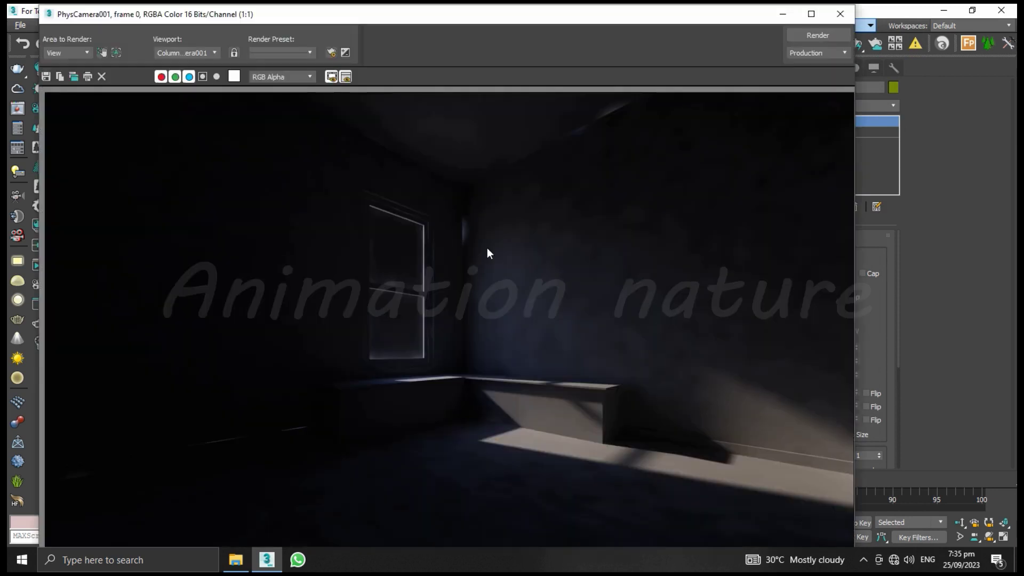
{"action": "left_click", "coordinate": [801, 32]}
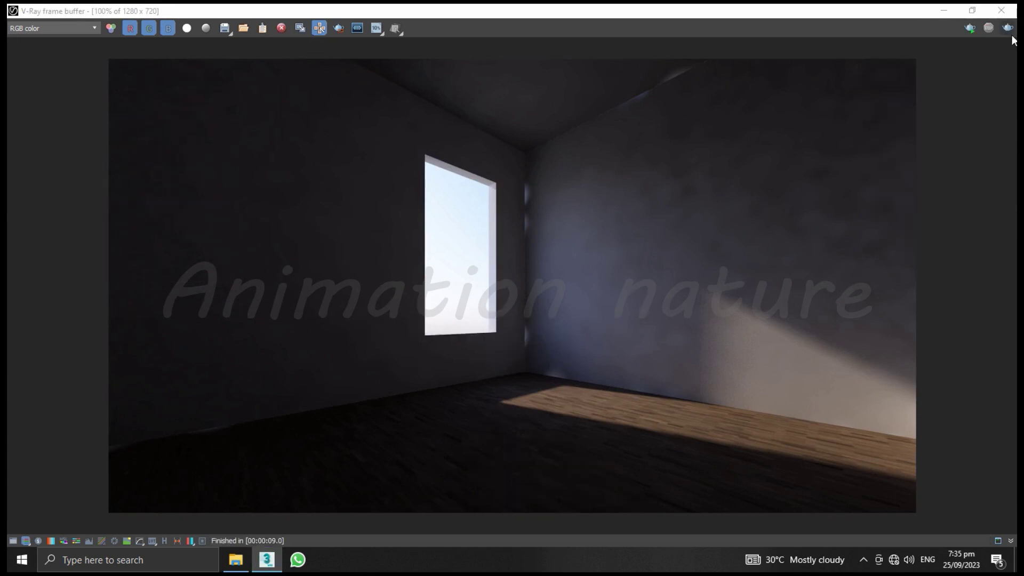
{"action": "left_click", "coordinate": [1001, 10]}
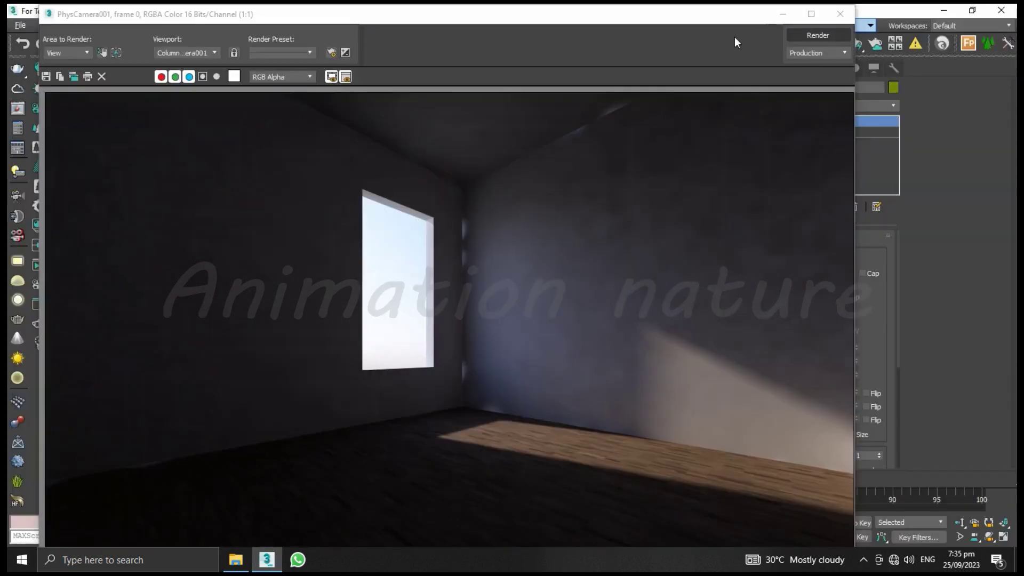
{"action": "left_click", "coordinate": [847, 16]}
Step: Deselect Box001, return to the floor texture material, and turn off Isolate Selection
{"action": "left_click", "coordinate": [377, 251]}
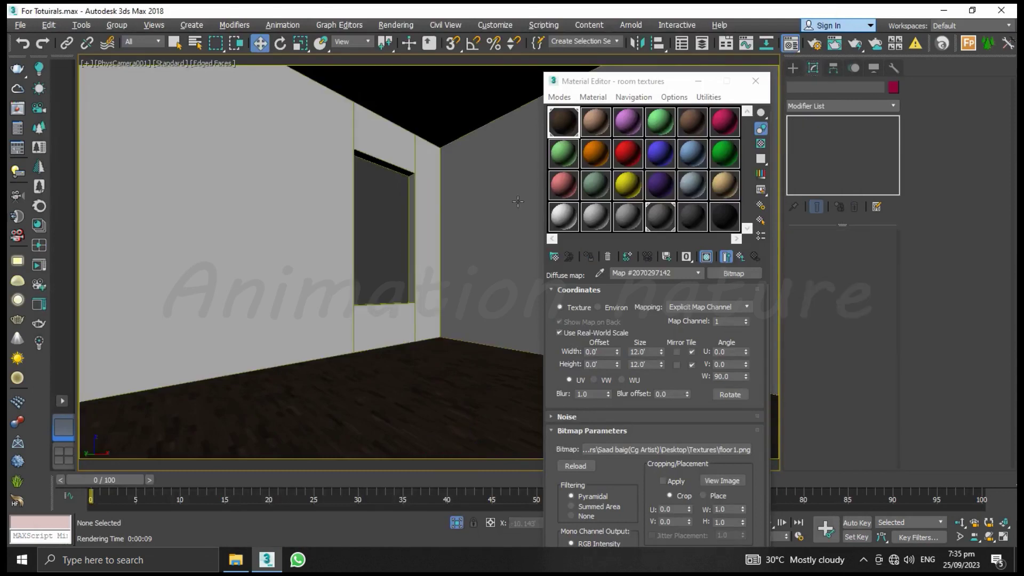
{"action": "mouse_move", "coordinate": [637, 85]}
{"action": "left_mouse_down"}
{"action": "mouse_move", "coordinate": [588, 30]}
{"action": "mouse_move", "coordinate": [599, 30]}
{"action": "mouse_move", "coordinate": [571, 35]}
{"action": "left_mouse_up"}
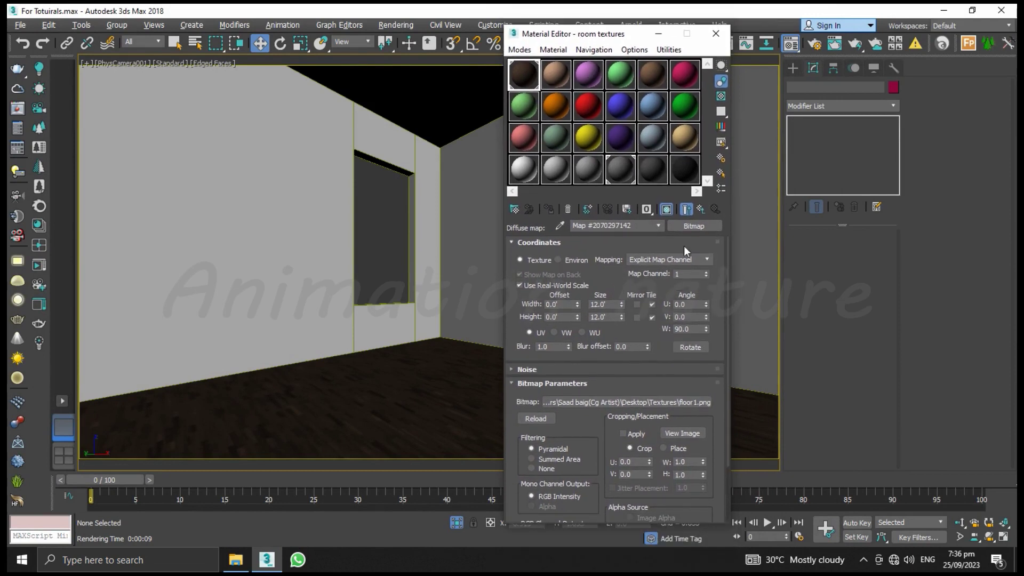
{"action": "left_click", "coordinate": [702, 208]}
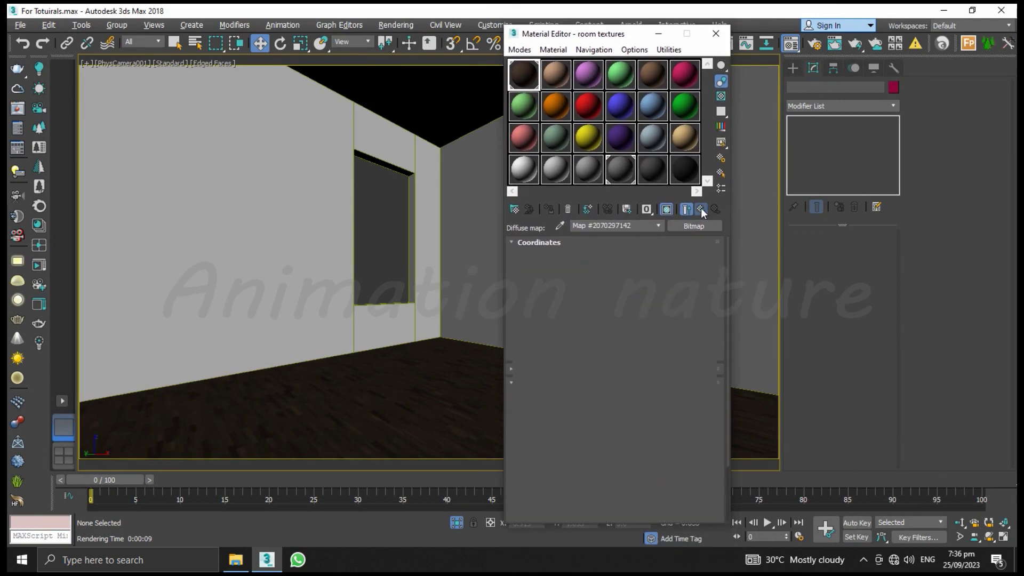
{"action": "left_click", "coordinate": [456, 522]}
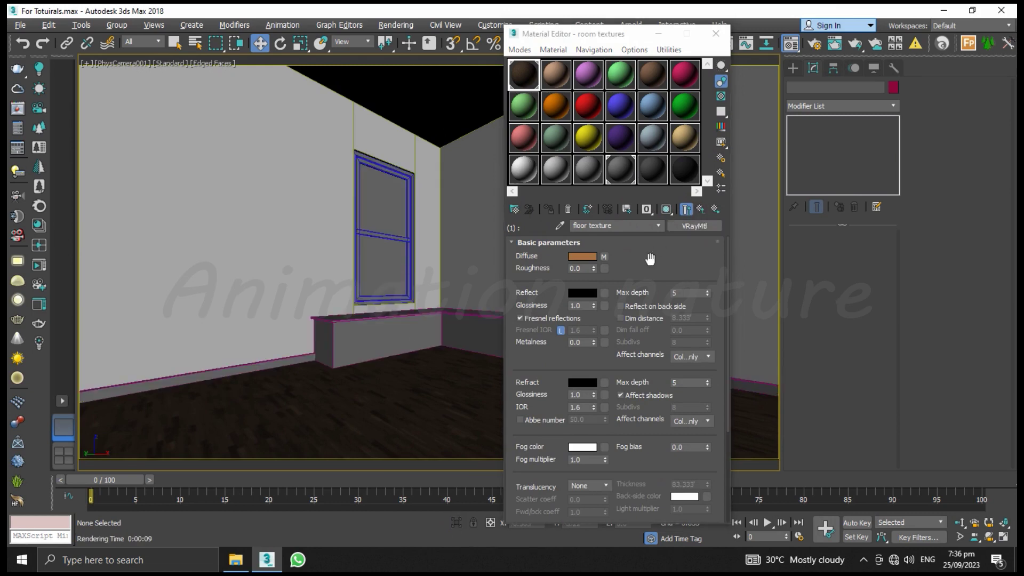
{"action": "left_click_drag", "start_coordinate": [610, 37], "coordinate": [747, 40]}
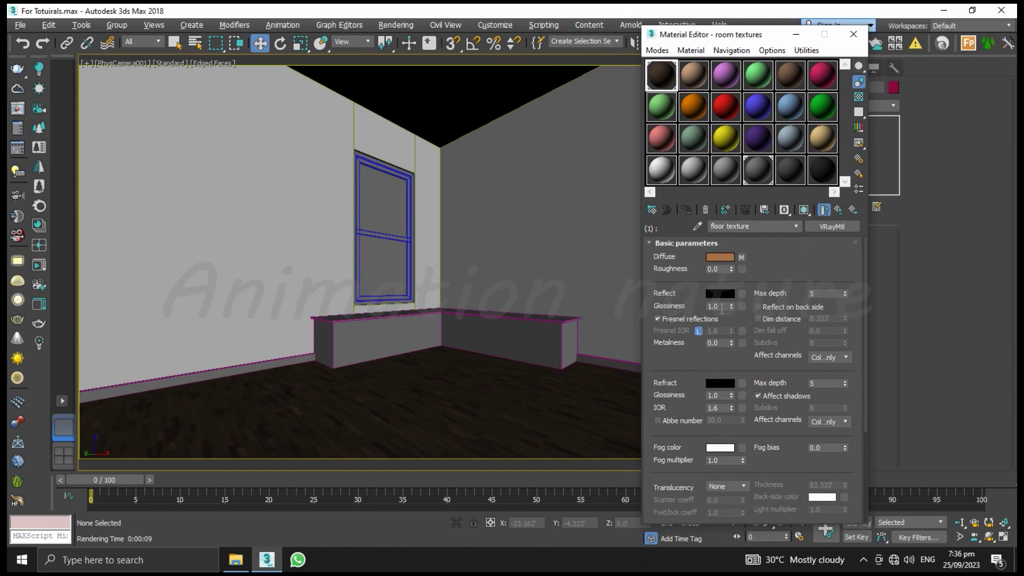
{"action": "left_click", "coordinate": [699, 316]}
Step: Put a Falloff map in the floor's Reflect slot and lower its Mix Curve end
{"action": "double_click", "coordinate": [663, 75]}
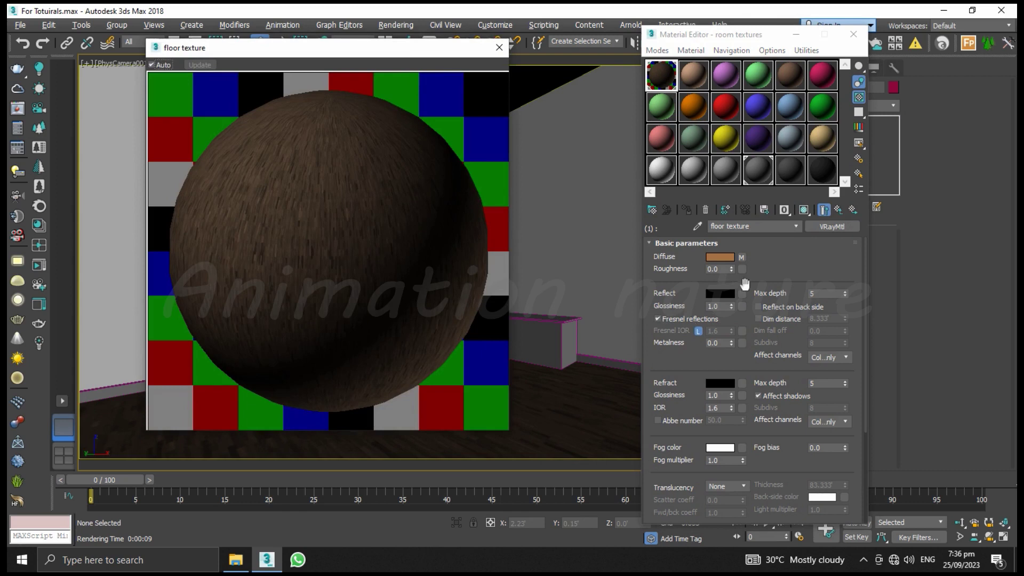
{"action": "left_click", "coordinate": [742, 295]}
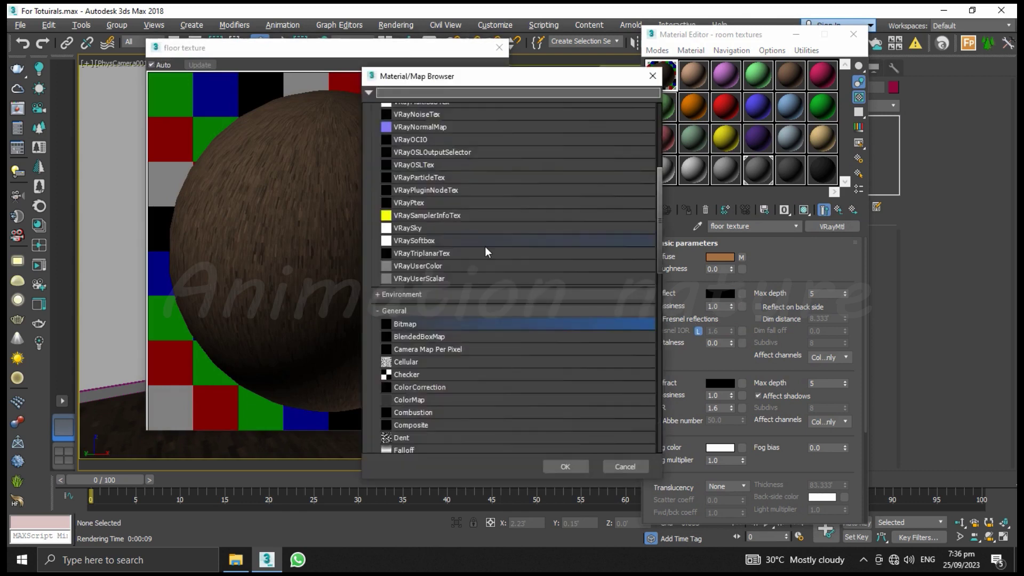
{"action": "scroll", "coordinate": [416, 412], "scroll_direction": "down", "scroll_amount": 1}
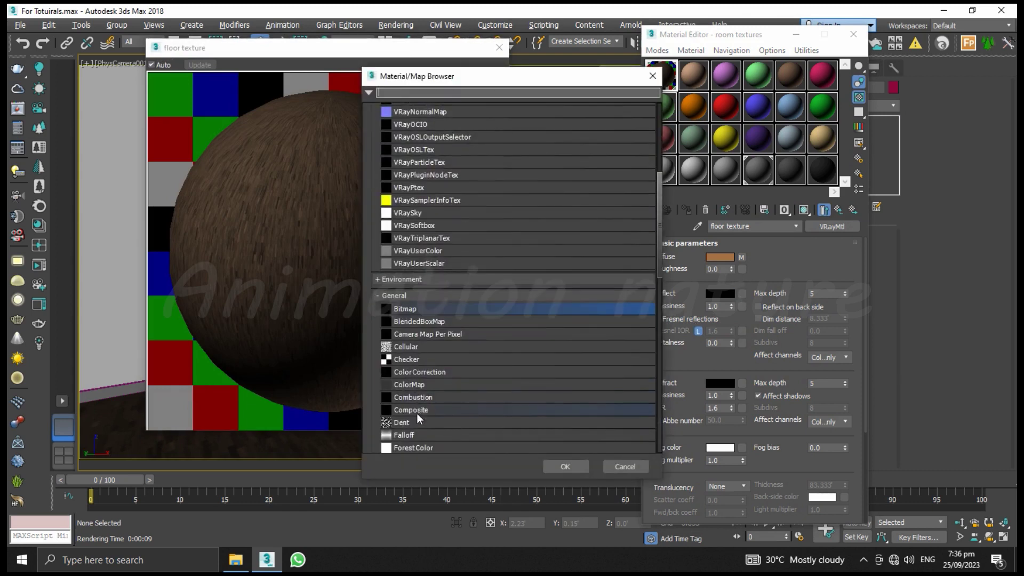
{"action": "double_click", "coordinate": [417, 434]}
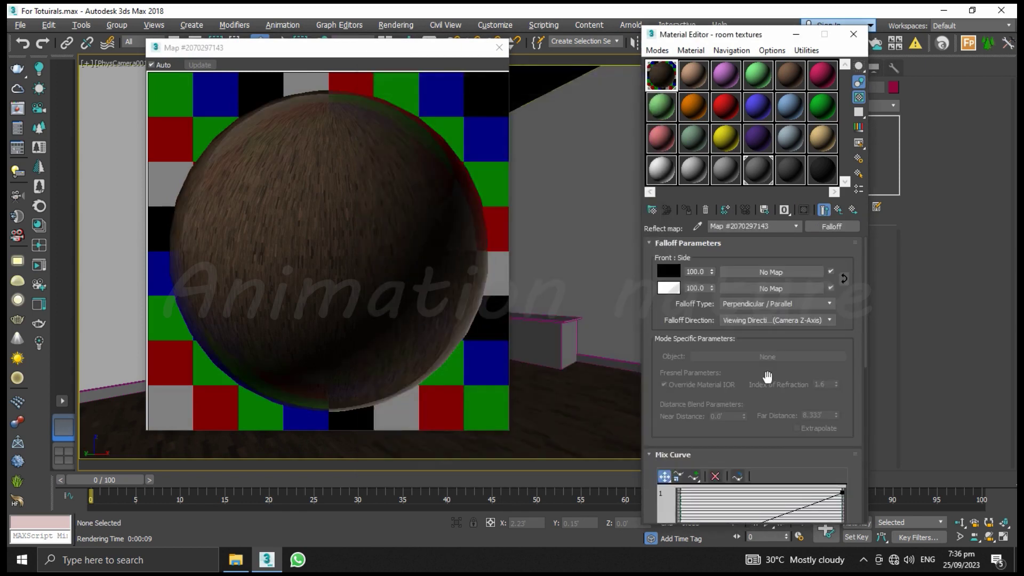
{"action": "left_click_drag", "start_coordinate": [769, 394], "coordinate": [761, 330]}
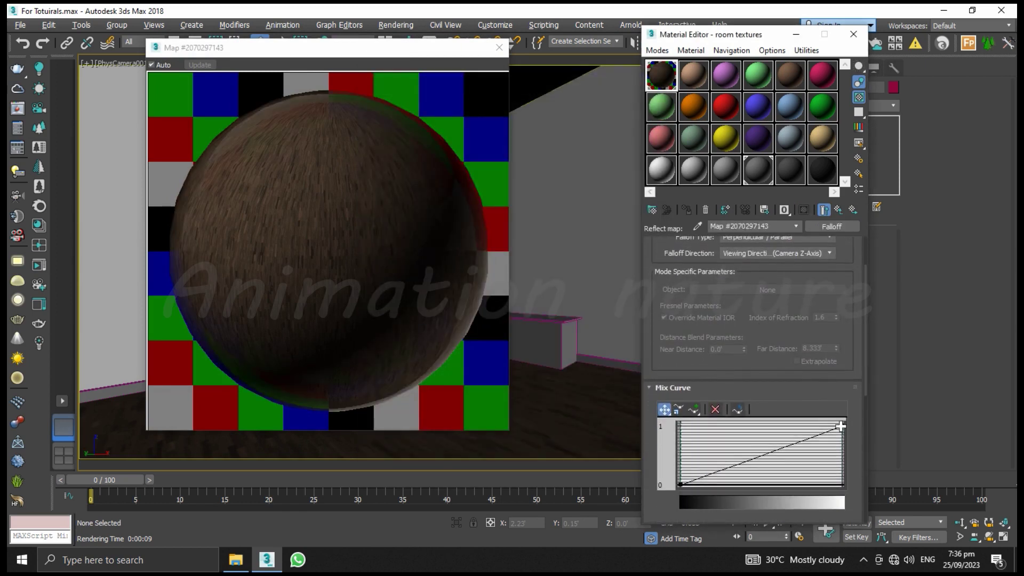
{"action": "left_click_drag", "start_coordinate": [841, 425], "coordinate": [854, 467]}
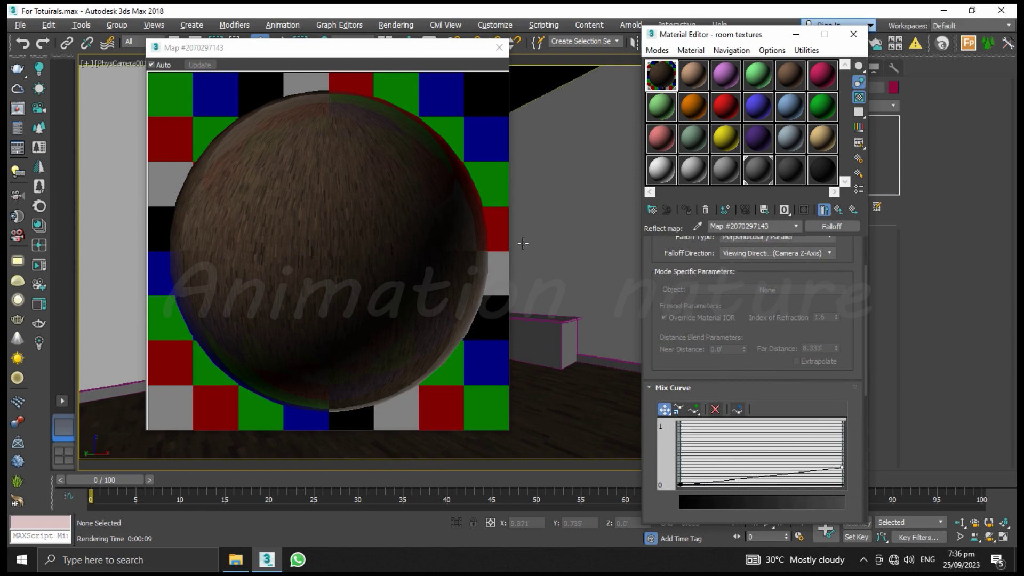
Step: Set the floor material's reflection glossiness to 0.55
{"action": "left_click", "coordinate": [838, 210]}
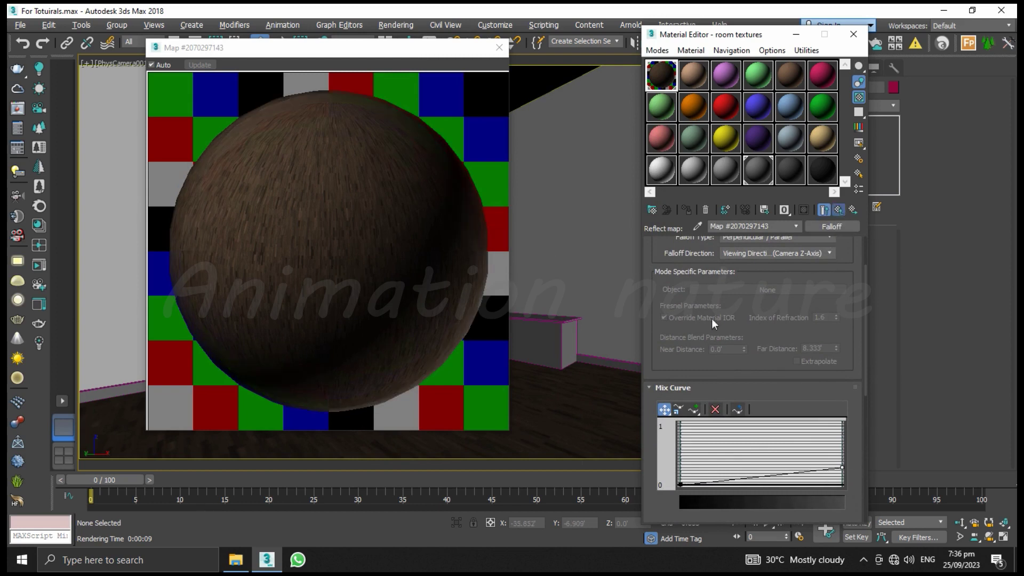
{"action": "double_click", "coordinate": [720, 307]}
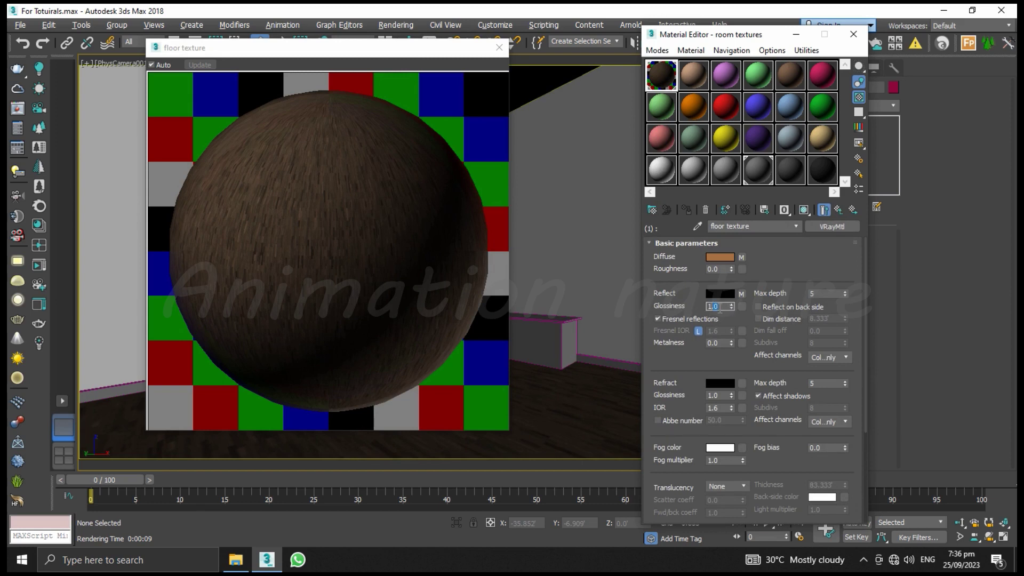
{"action": "type", "text": ".55"}
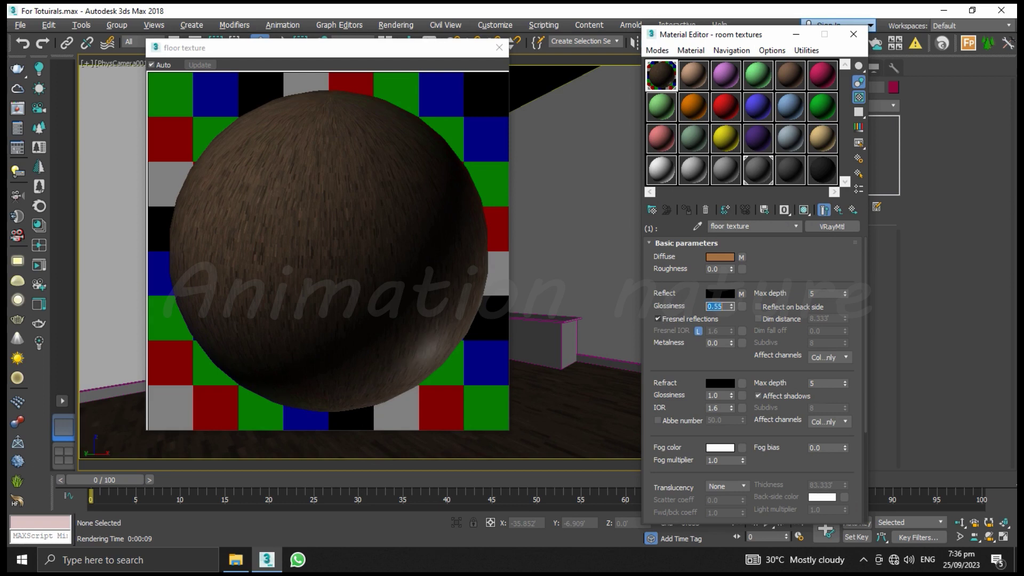
{"action": "left_click", "coordinate": [571, 410]}
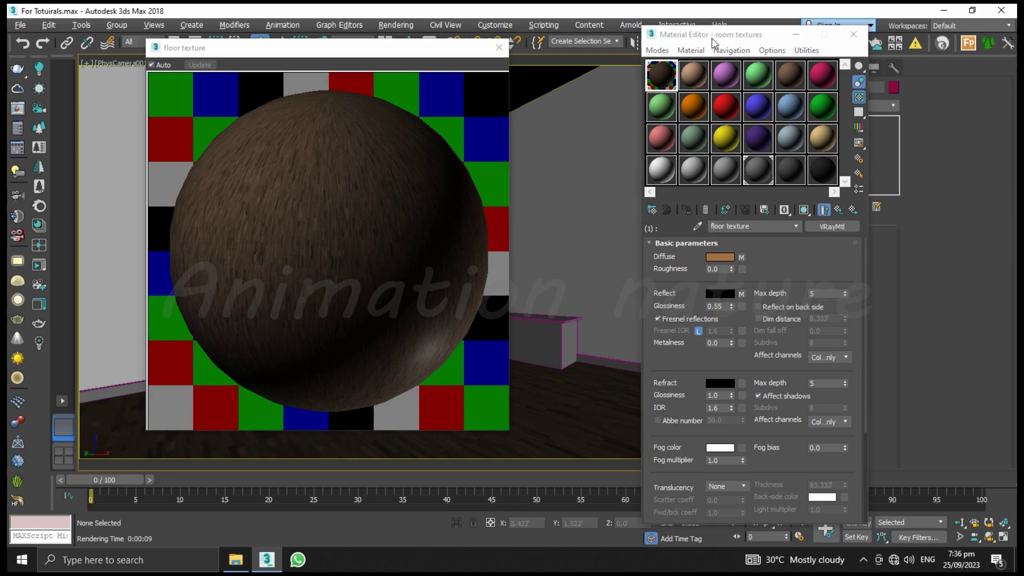
{"action": "left_click_drag", "start_coordinate": [712, 39], "coordinate": [614, 62]}
Step: Test-render the room in V-Ray to check the floor reflections
{"action": "left_click", "coordinate": [855, 43]}
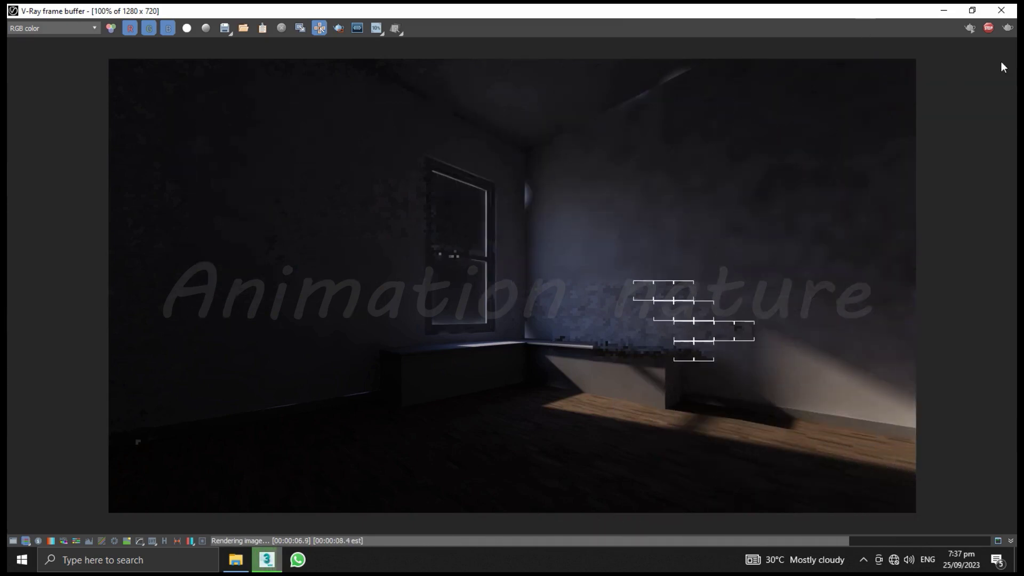
{"action": "mouse_move", "coordinate": [810, 14]}
{"action": "left_mouse_down"}
{"action": "mouse_move", "coordinate": [470, 44]}
{"action": "mouse_move", "coordinate": [965, 66]}
{"action": "mouse_move", "coordinate": [683, 93]}
{"action": "mouse_move", "coordinate": [741, 55]}
{"action": "left_mouse_up"}
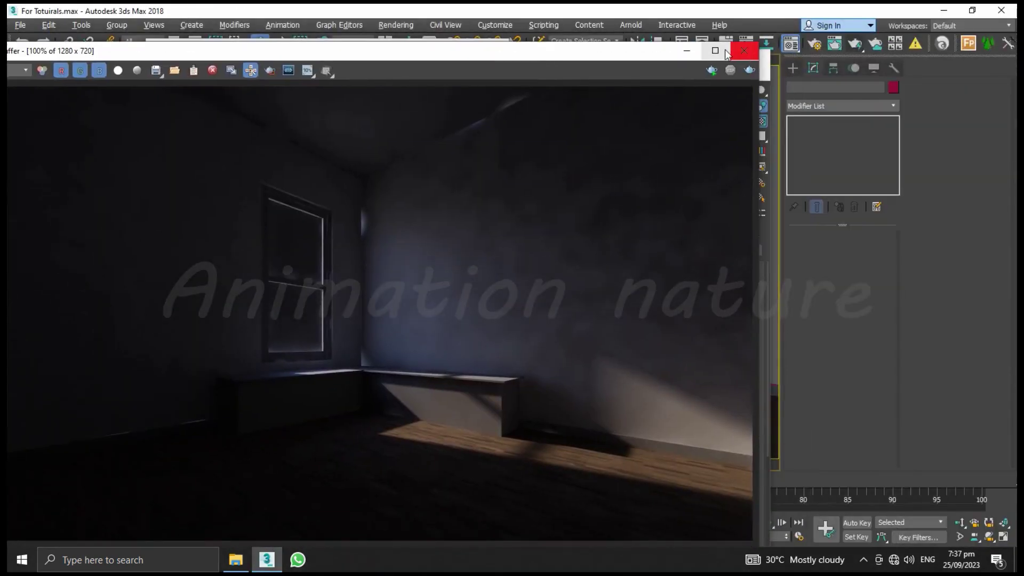
{"action": "mouse_move", "coordinate": [647, 53]}
{"action": "left_mouse_down"}
{"action": "mouse_move", "coordinate": [437, 56]}
{"action": "mouse_move", "coordinate": [466, 51]}
{"action": "left_mouse_up"}
{"action": "left_click", "coordinate": [565, 47]}
{"action": "left_click_drag", "start_coordinate": [626, 64], "coordinate": [645, 59]}
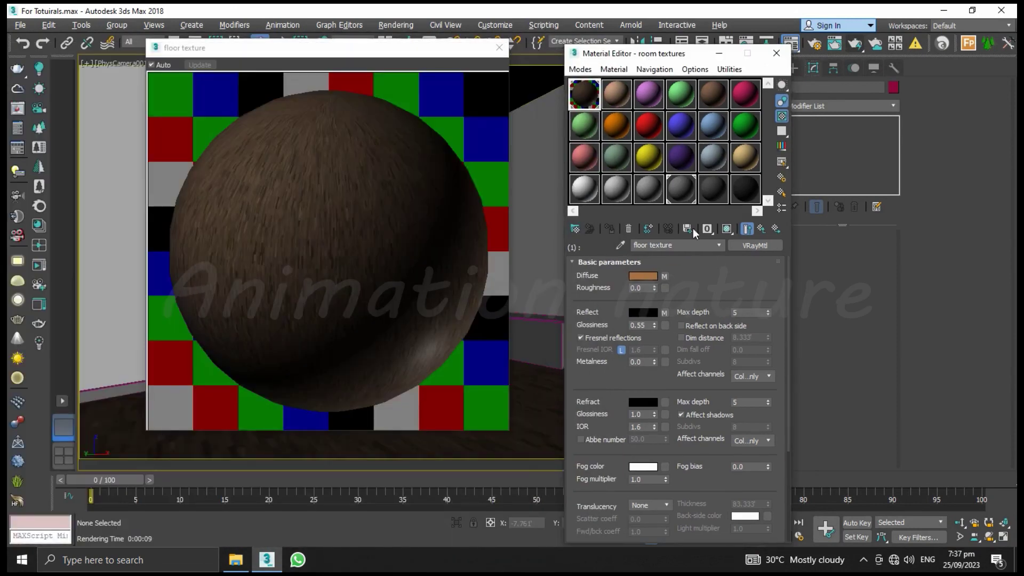
Step: Turn off Fresnel reflections on the floor and raise glossiness to 0.85
{"action": "left_click", "coordinate": [612, 338]}
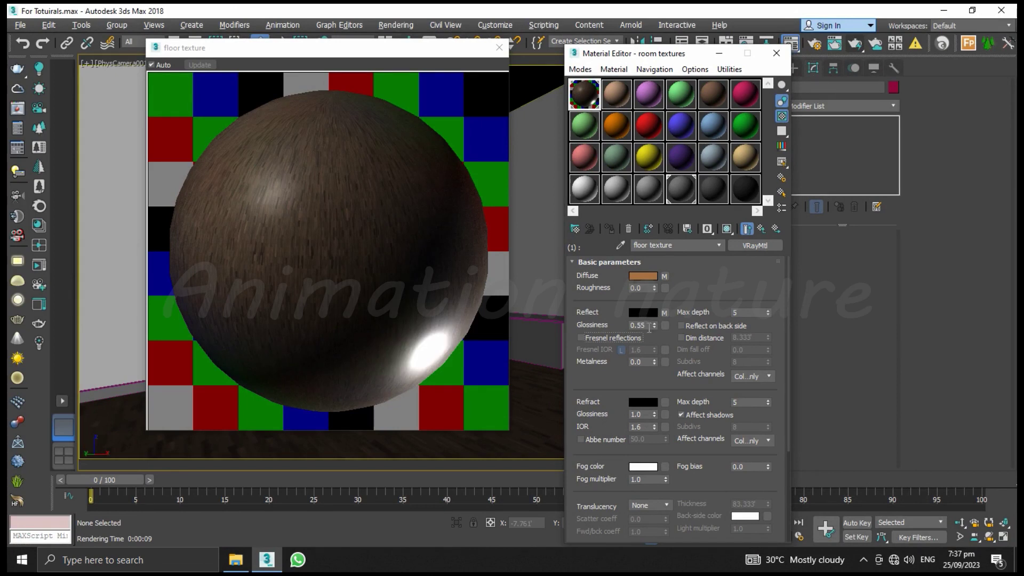
{"action": "double_click", "coordinate": [648, 324]}
{"action": "type", "text": "."}
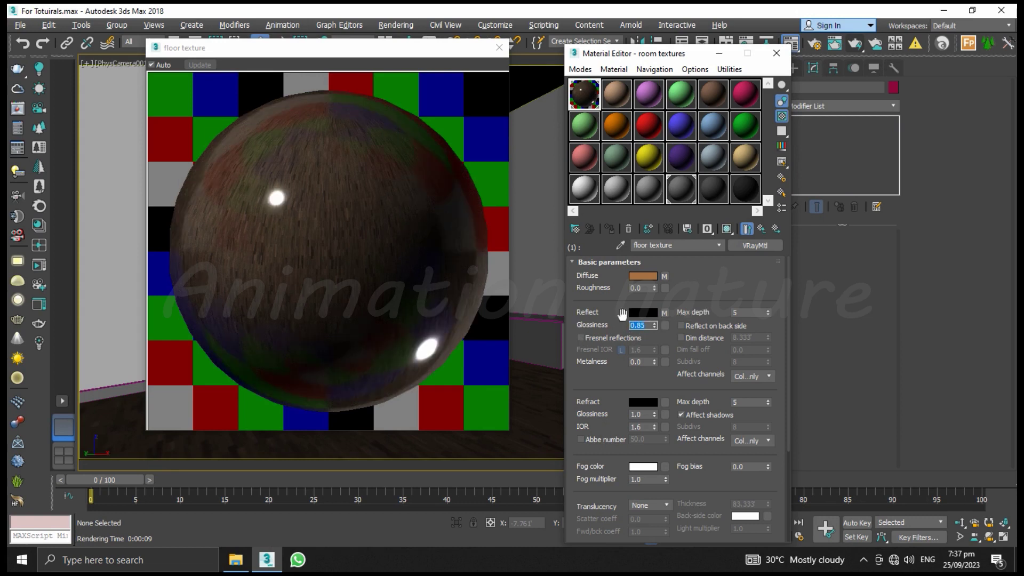
{"action": "left_click", "coordinate": [534, 393]}
{"action": "left_click", "coordinate": [855, 43]}
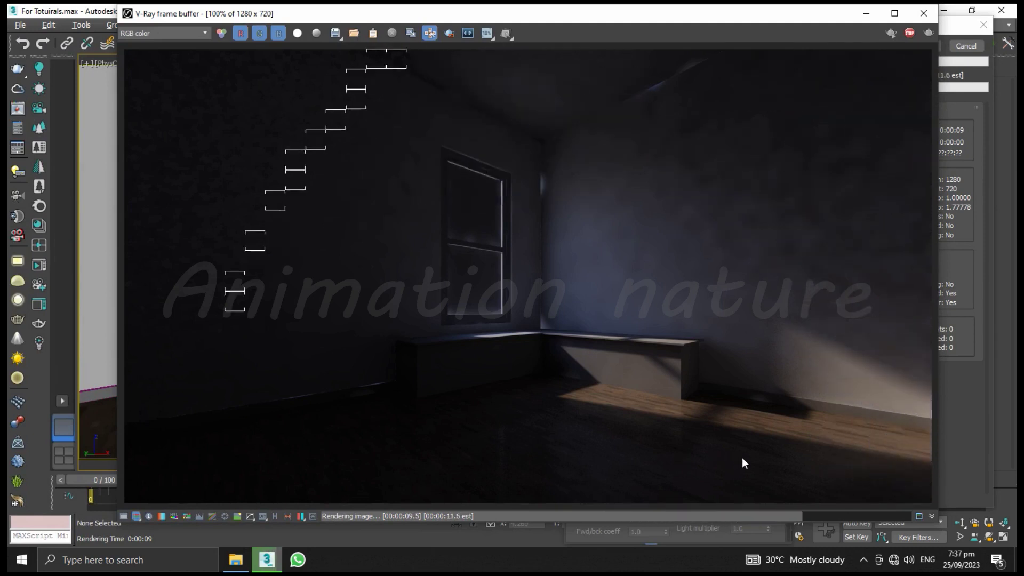
{"action": "left_click", "coordinate": [922, 16]}
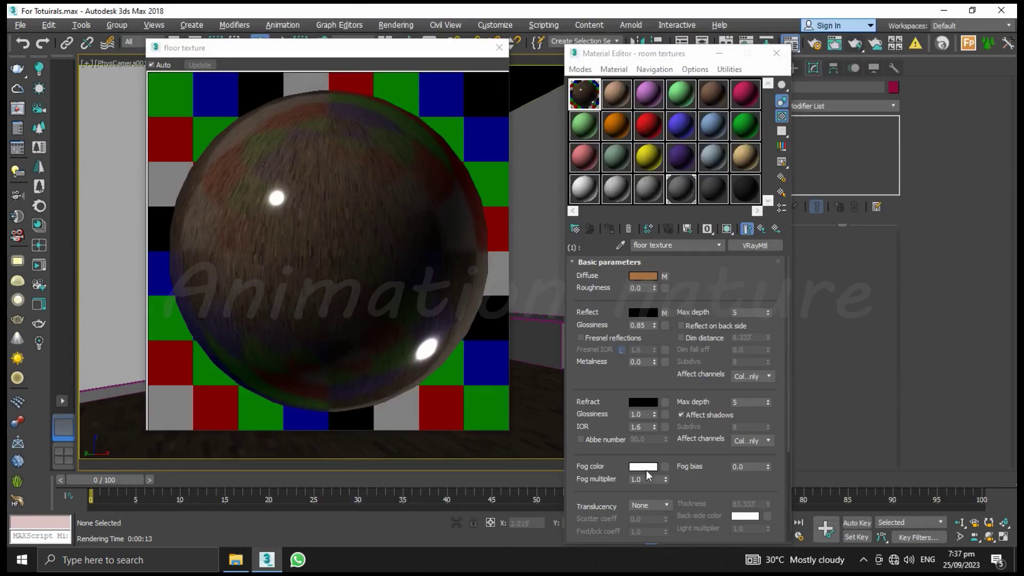
Step: Revisit the floor glossiness value and the reflection Falloff map settings
{"action": "left_click_drag", "start_coordinate": [647, 325], "coordinate": [609, 326]}
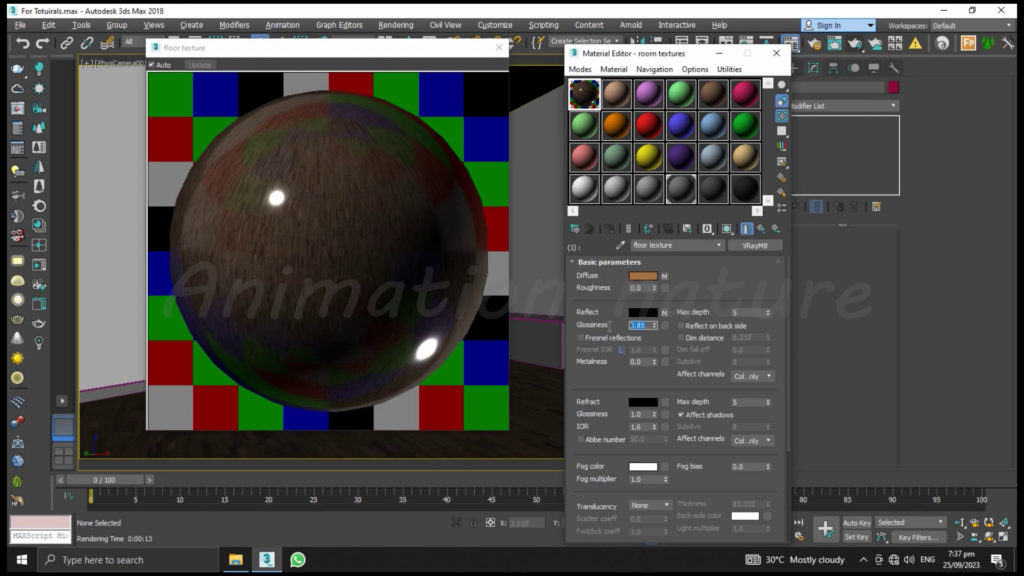
{"action": "type", "text": "."}
{"action": "left_click", "coordinate": [664, 312]}
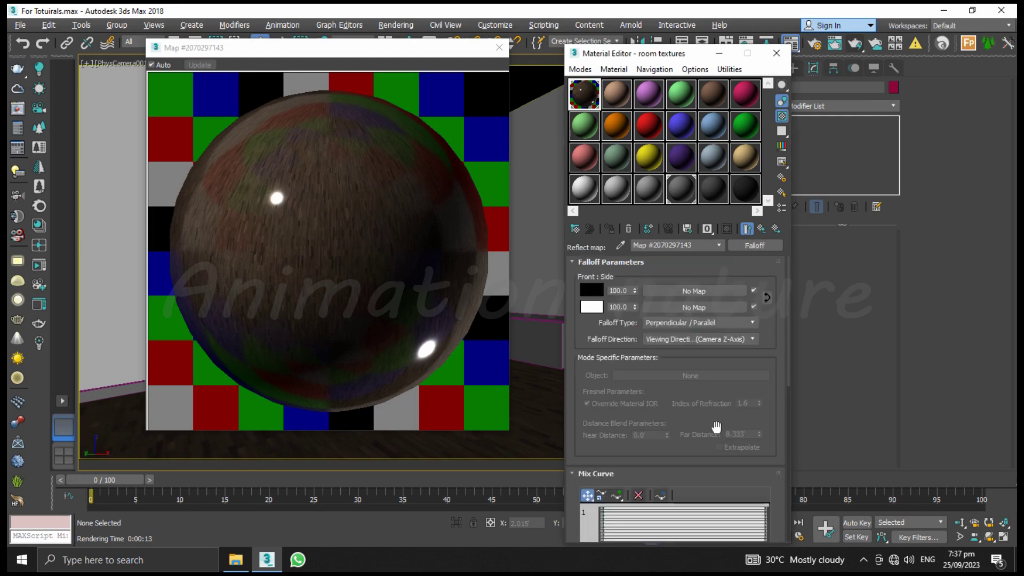
{"action": "scroll", "coordinate": [713, 425], "scroll_direction": "down", "scroll_amount": 3}
{"action": "left_click_drag", "start_coordinate": [765, 434], "coordinate": [769, 432]}
{"action": "left_click", "coordinate": [762, 229]}
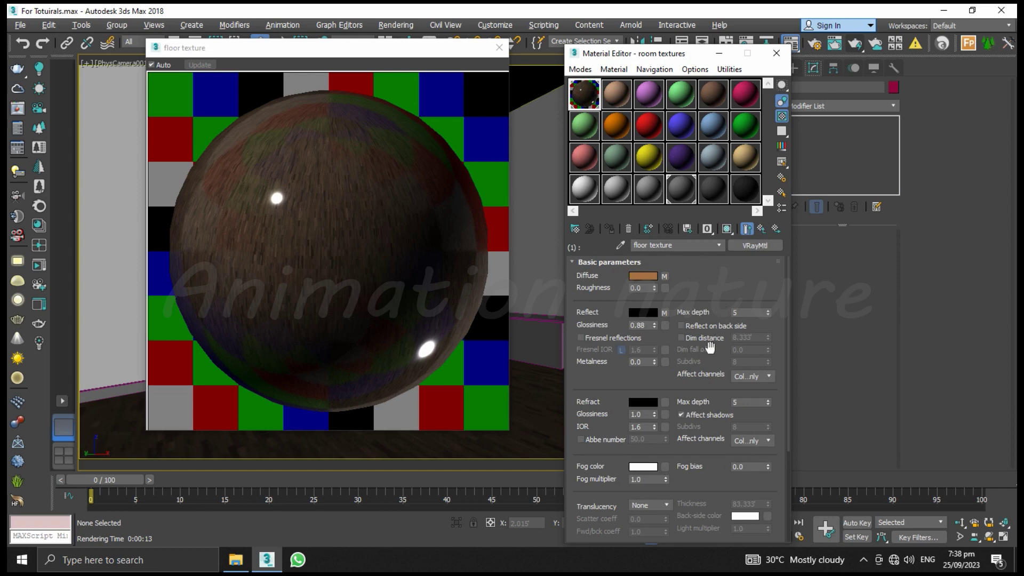
{"action": "mouse_move", "coordinate": [717, 457]}
{"action": "left_mouse_down"}
{"action": "mouse_move", "coordinate": [720, 392]}
{"action": "mouse_move", "coordinate": [653, 371]}
{"action": "left_mouse_up"}
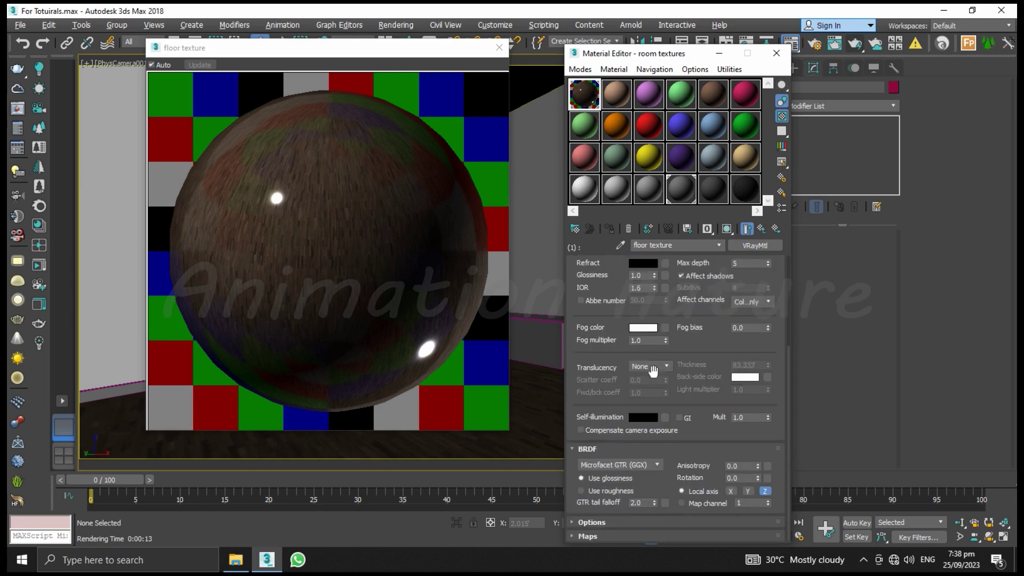
Step: Reuse floor1.png as the floor's bump map at strength 5, then V-Ray render
{"action": "left_click", "coordinate": [610, 534]}
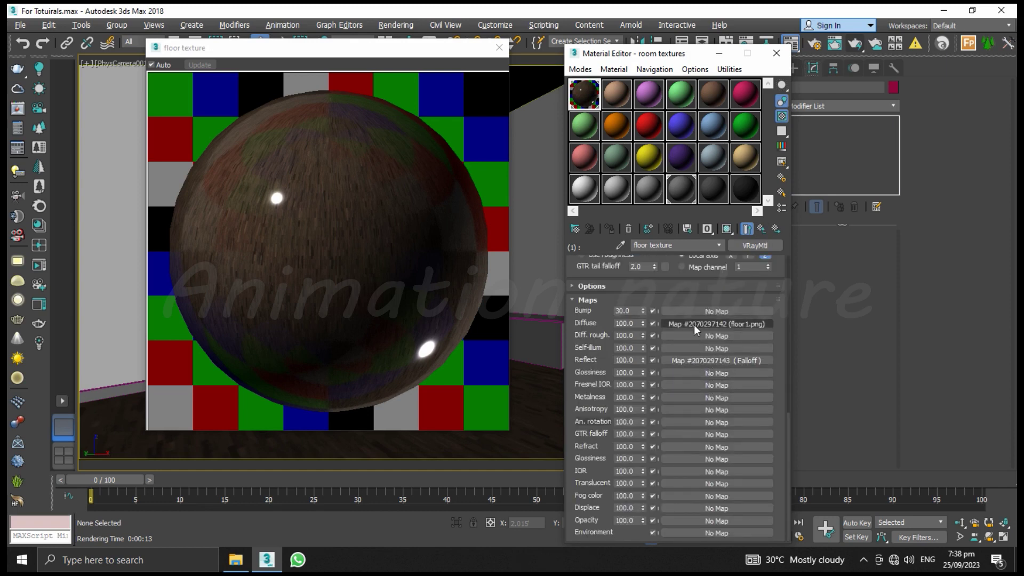
{"action": "left_click_drag", "start_coordinate": [690, 322], "coordinate": [697, 311]}
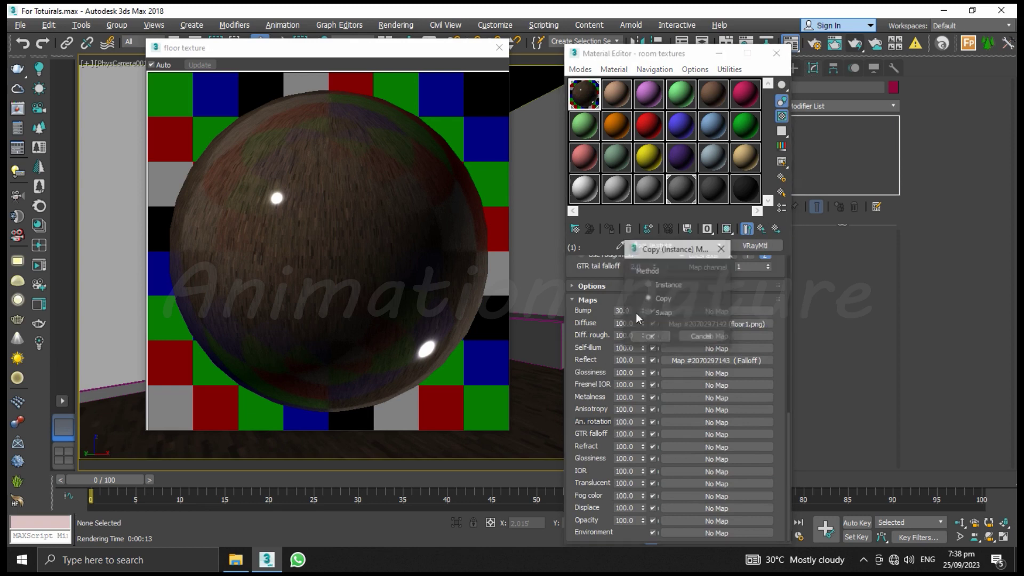
{"action": "left_click", "coordinate": [647, 338]}
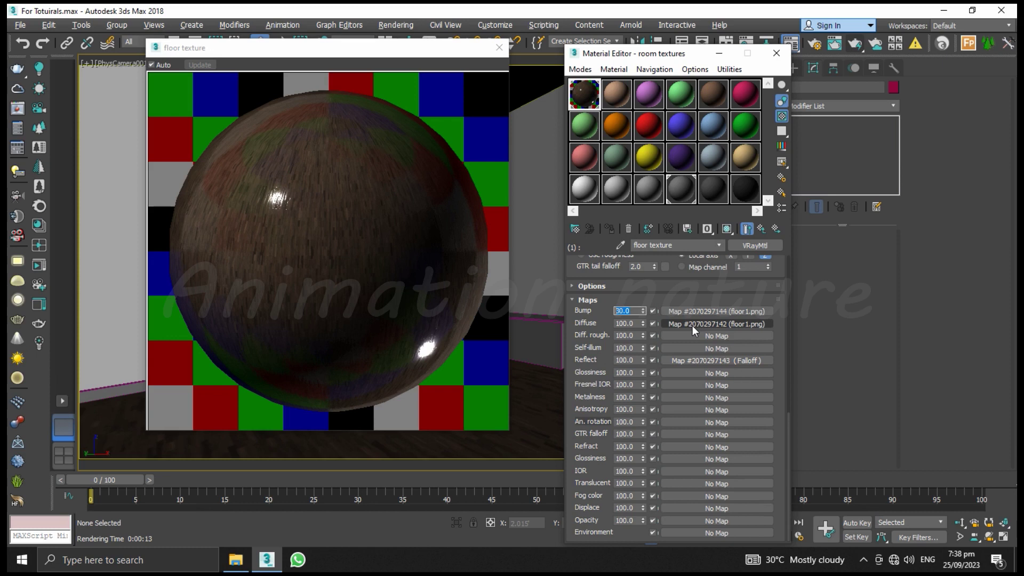
{"action": "type", "text": "5"}
{"action": "key", "text": "Return"}
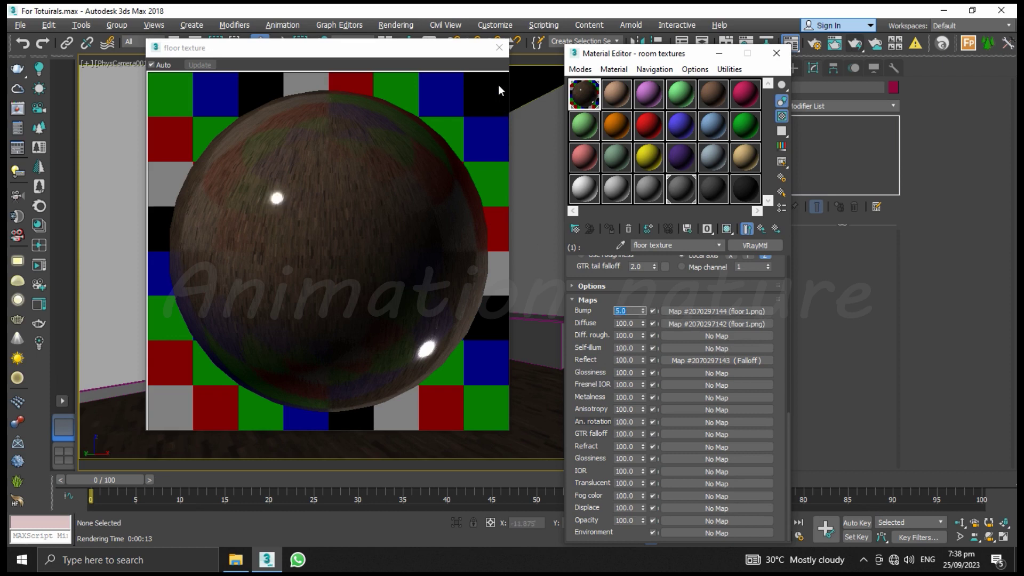
{"action": "left_click", "coordinate": [499, 48]}
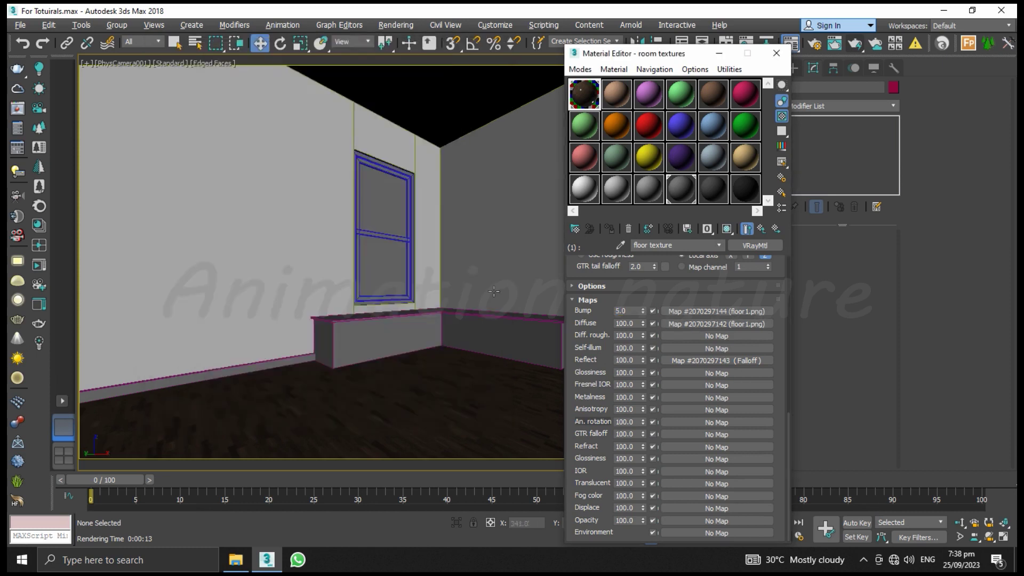
{"action": "left_click", "coordinate": [855, 46]}
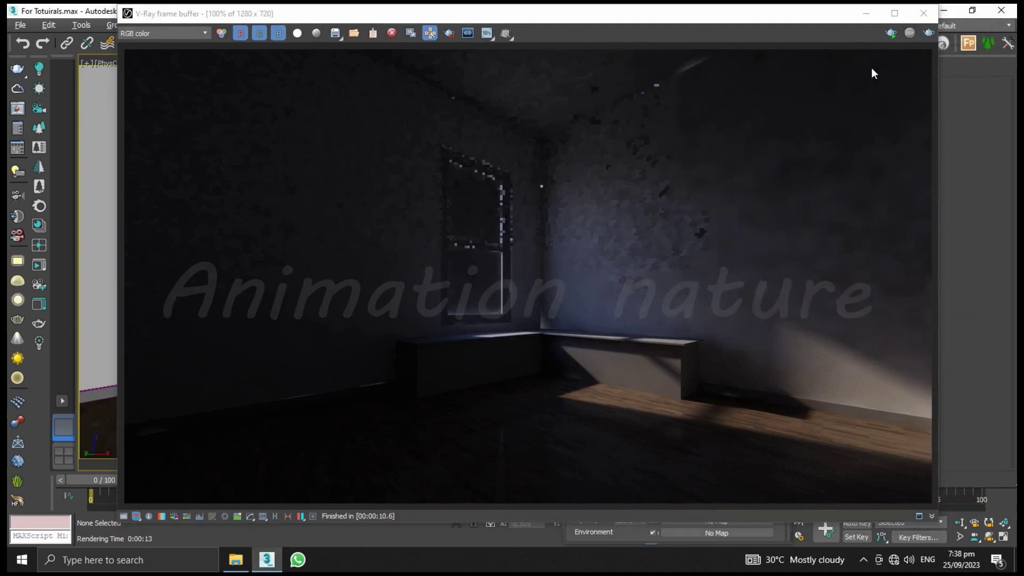
{"action": "left_click", "coordinate": [924, 14]}
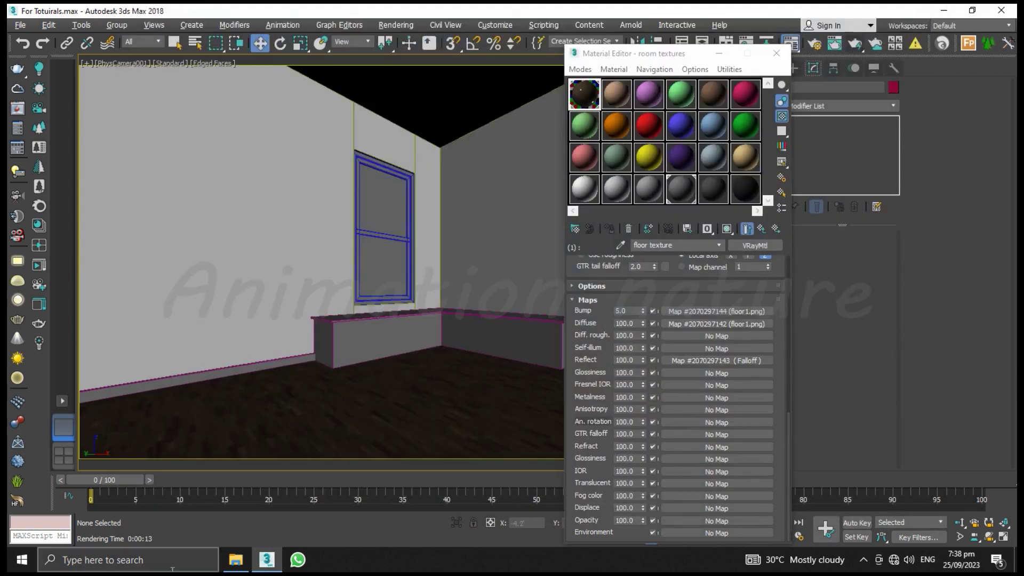
Step: Brighten the roof texture diffuse, turn off Fresnel, and set glossiness to 0.55
{"action": "left_click_drag", "start_coordinate": [689, 55], "coordinate": [655, 42]}
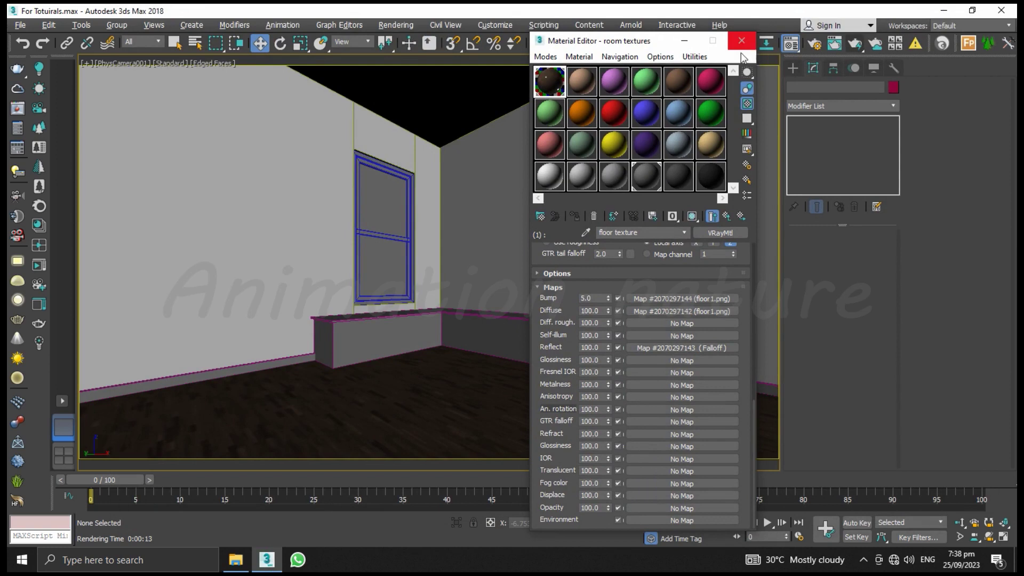
{"action": "left_click", "coordinate": [729, 216]}
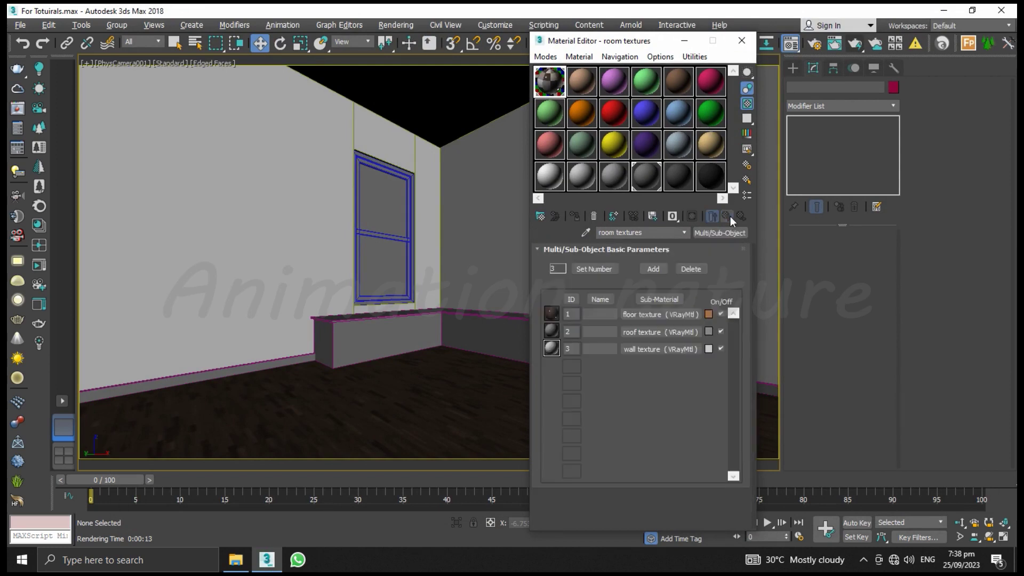
{"action": "left_click", "coordinate": [648, 332]}
{"action": "left_click", "coordinate": [608, 263]}
{"action": "left_click_drag", "start_coordinate": [380, 138], "coordinate": [380, 163]}
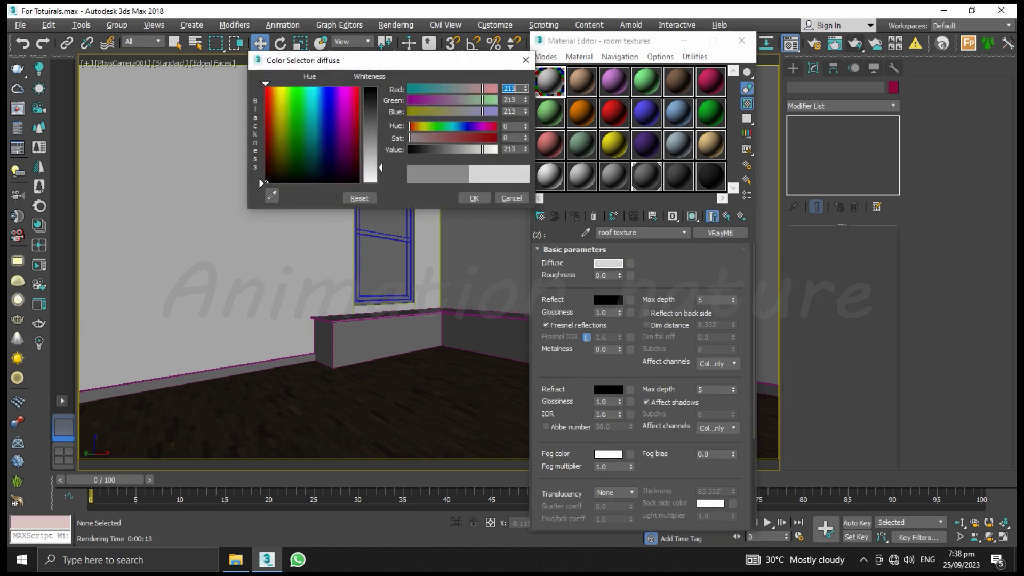
{"action": "left_click", "coordinate": [474, 199]}
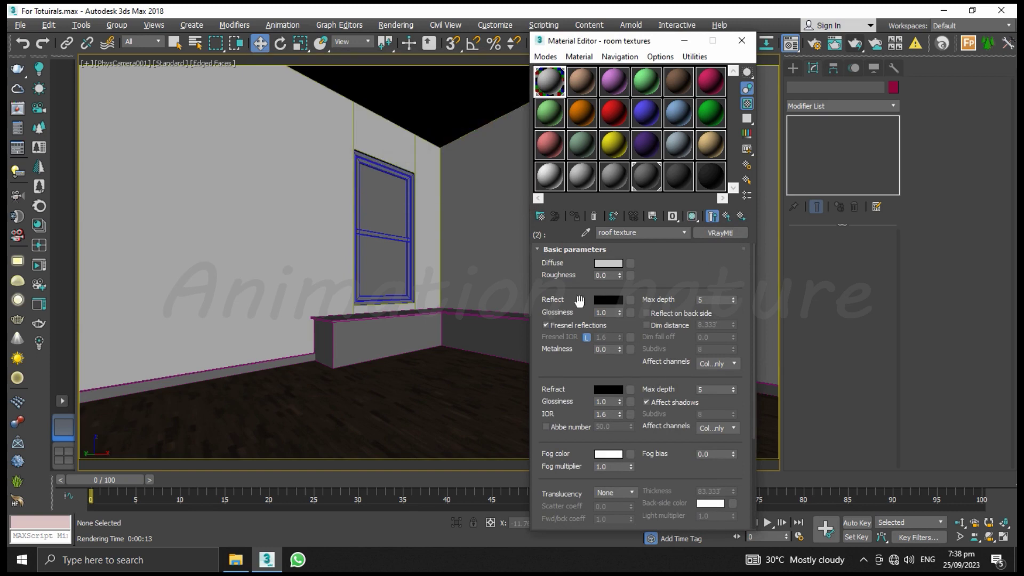
{"action": "left_click", "coordinate": [562, 324]}
{"action": "left_click_drag", "start_coordinate": [614, 313], "coordinate": [584, 316]}
{"action": "type", "text": ".55"}
Step: Set the roof diffuse Value to 180 and its reflect colour to 12
{"action": "double_click", "coordinate": [550, 83]}
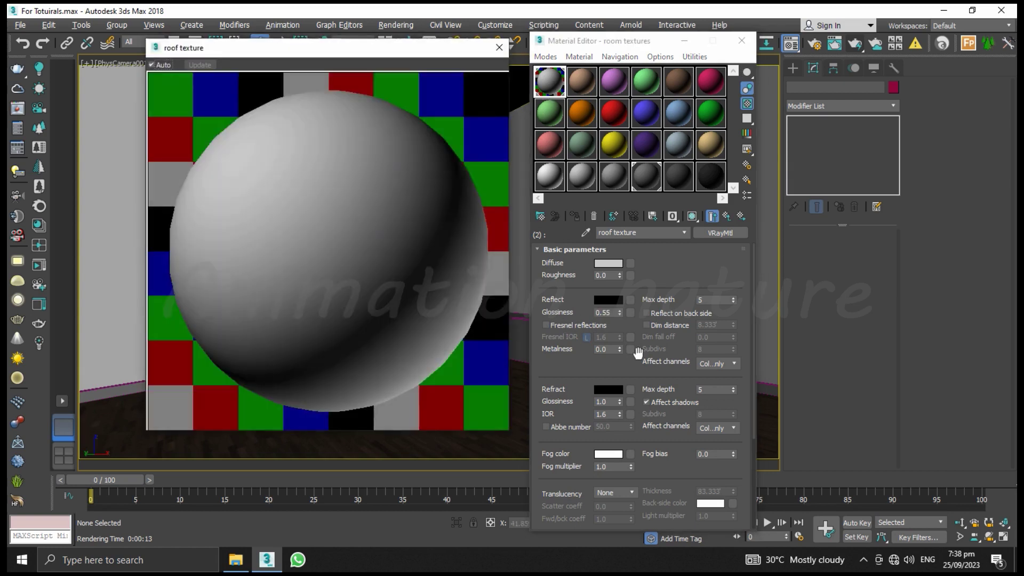
{"action": "left_click", "coordinate": [608, 263]}
{"action": "left_click_drag", "start_coordinate": [381, 149], "coordinate": [388, 160]}
{"action": "left_click", "coordinate": [474, 198]}
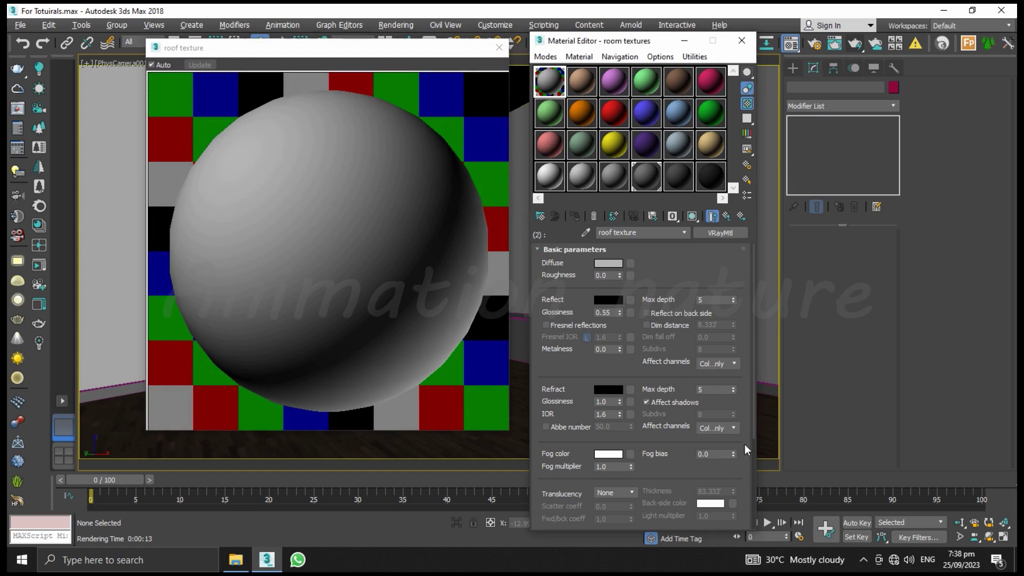
{"action": "left_click", "coordinate": [617, 299]}
{"action": "left_click_drag", "start_coordinate": [411, 150], "coordinate": [415, 149]}
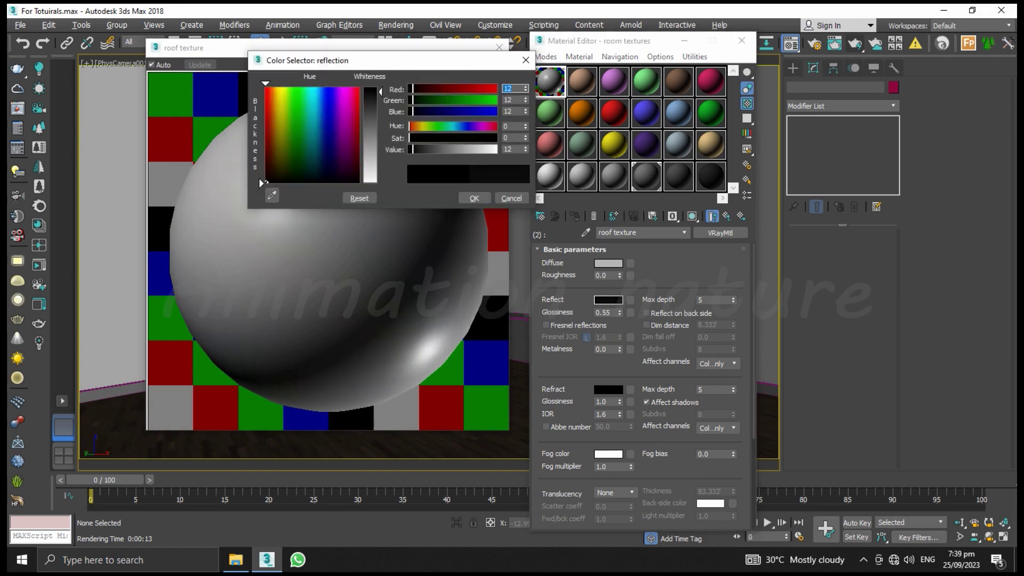
{"action": "left_click", "coordinate": [475, 198]}
{"action": "scroll", "coordinate": [665, 303], "scroll_direction": "down", "scroll_amount": 5}
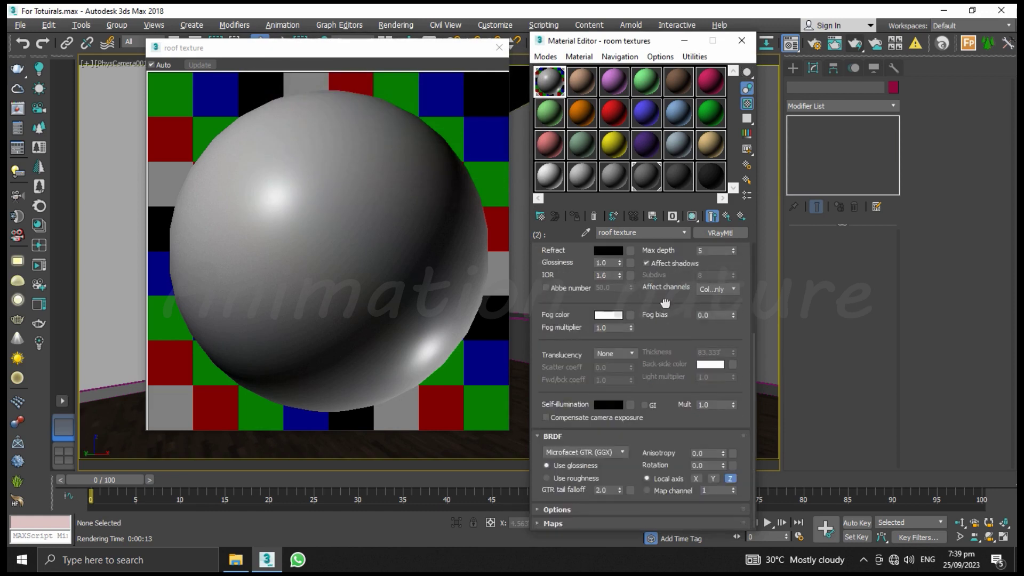
{"action": "left_click", "coordinate": [557, 510]}
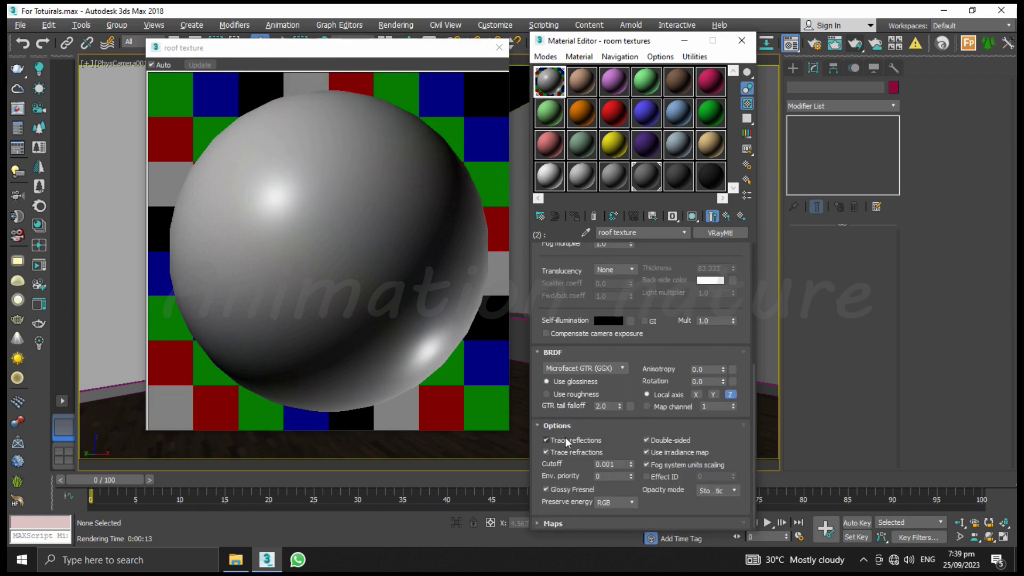
{"action": "left_click", "coordinate": [543, 425]}
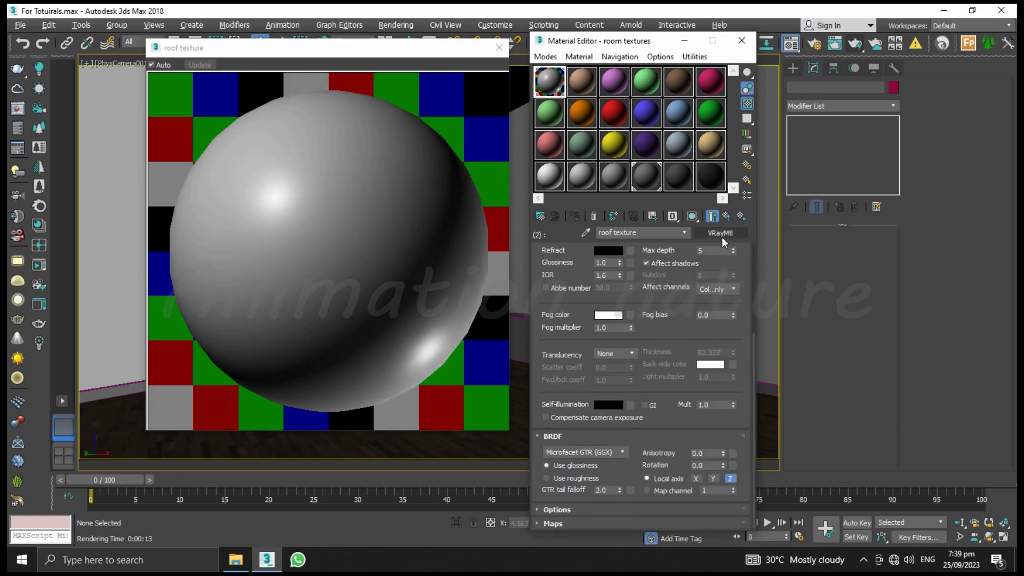
Step: Load wall texture.jpg as a Bitmap diffuse map in the wall texture sub-material
{"action": "left_click", "coordinate": [728, 217]}
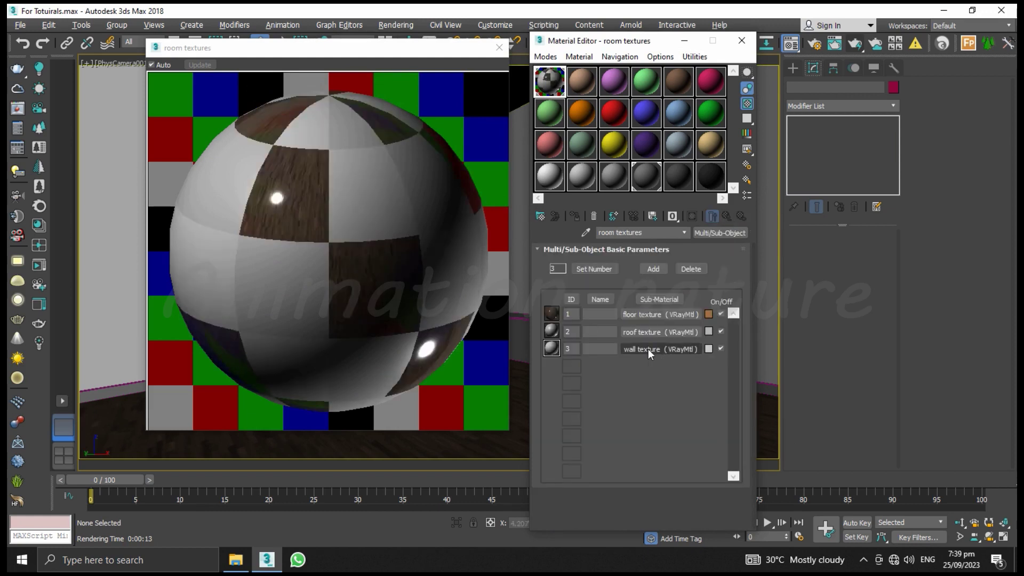
{"action": "left_click", "coordinate": [499, 49]}
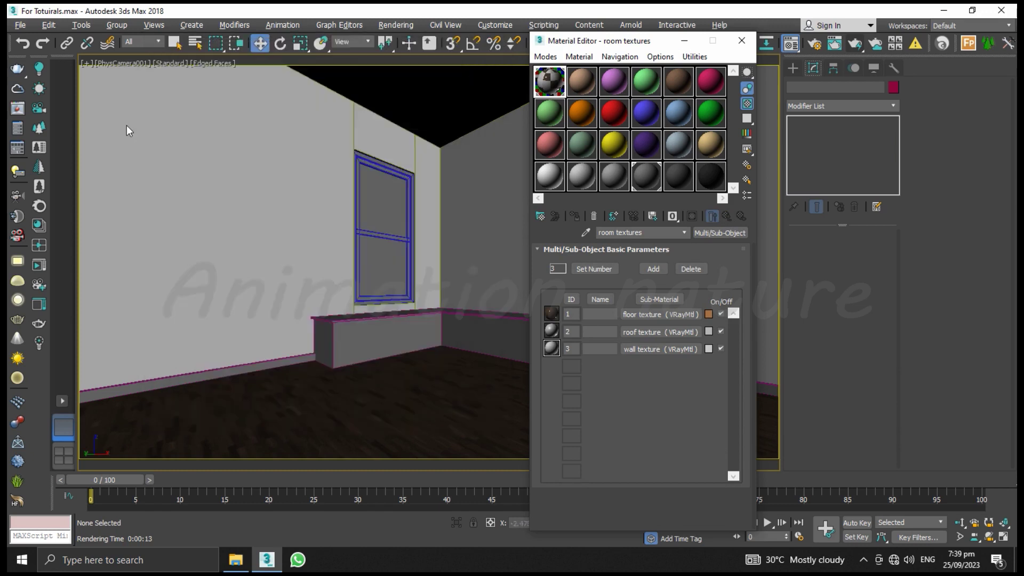
{"action": "left_click", "coordinate": [642, 350]}
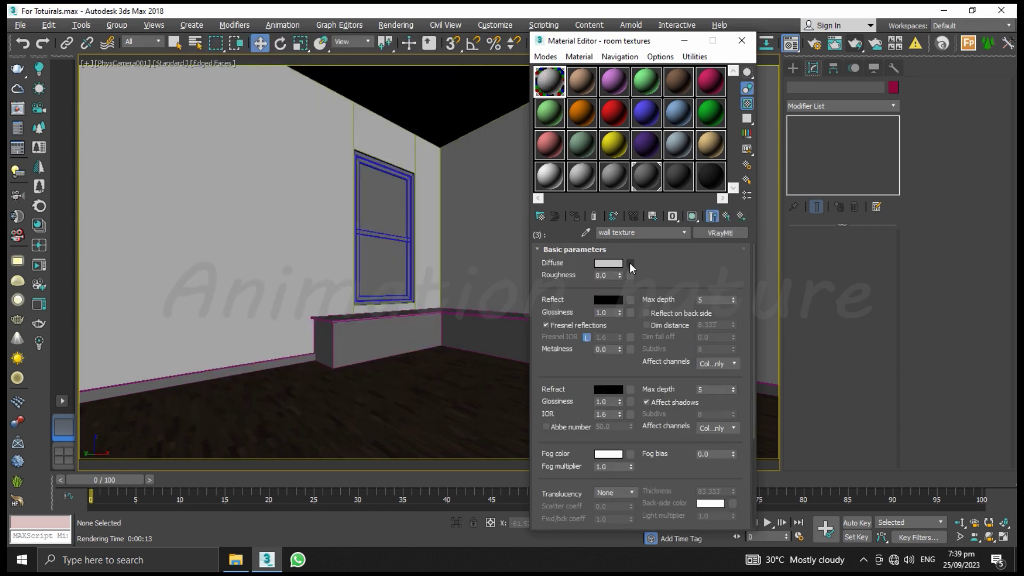
{"action": "left_click", "coordinate": [631, 263]}
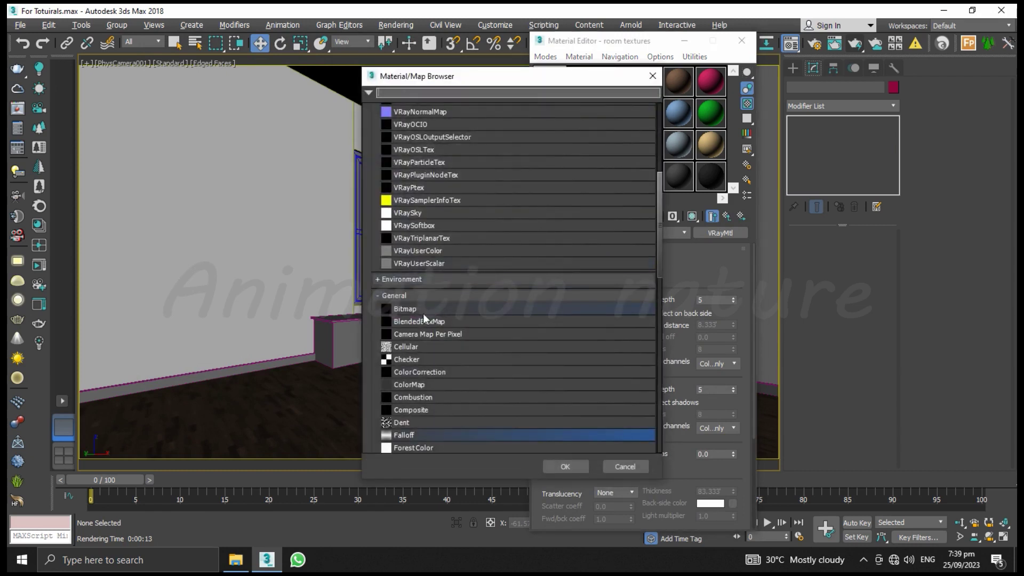
{"action": "double_click", "coordinate": [405, 310]}
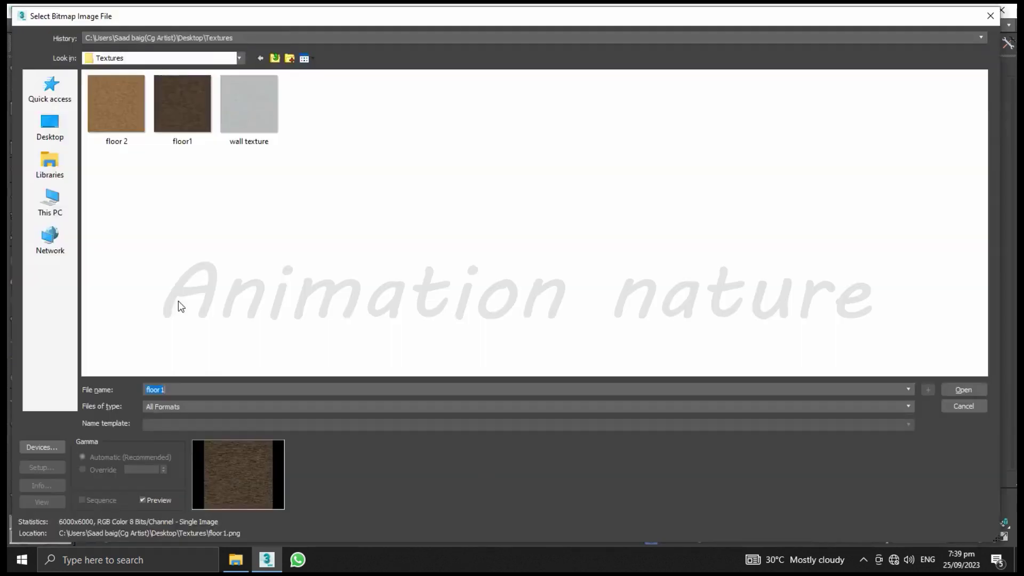
{"action": "left_click", "coordinate": [241, 113]}
{"action": "double_click", "coordinate": [244, 119]}
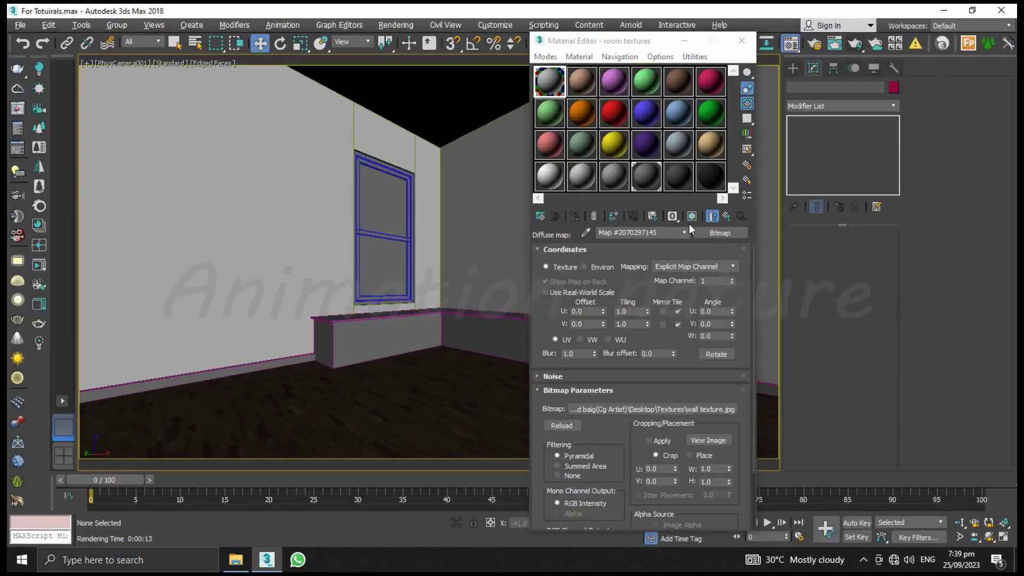
Step: Show the wall map in the viewport and use real-world scale at 6 feet
{"action": "left_click", "coordinate": [692, 216]}
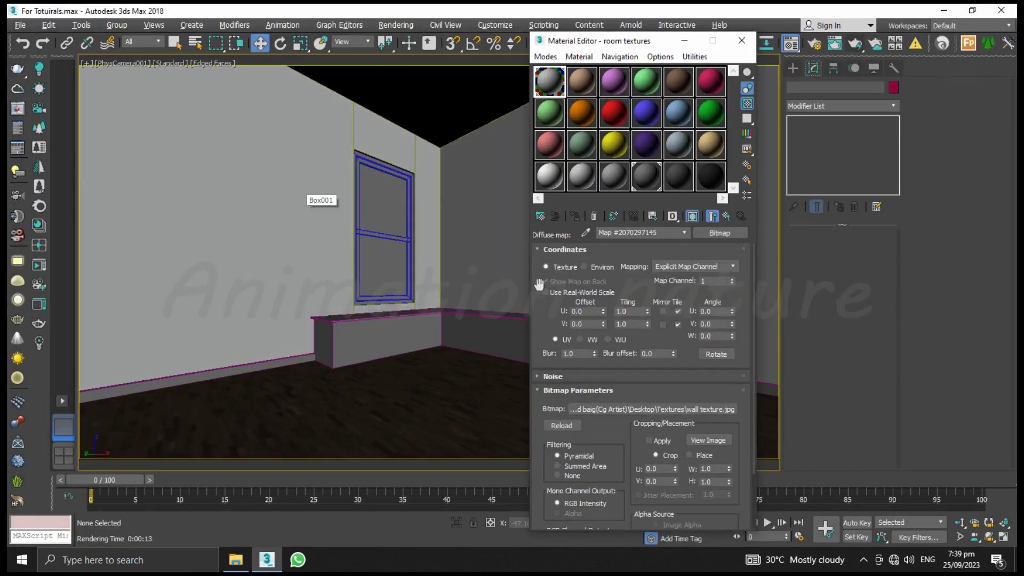
{"action": "left_click", "coordinate": [503, 232]}
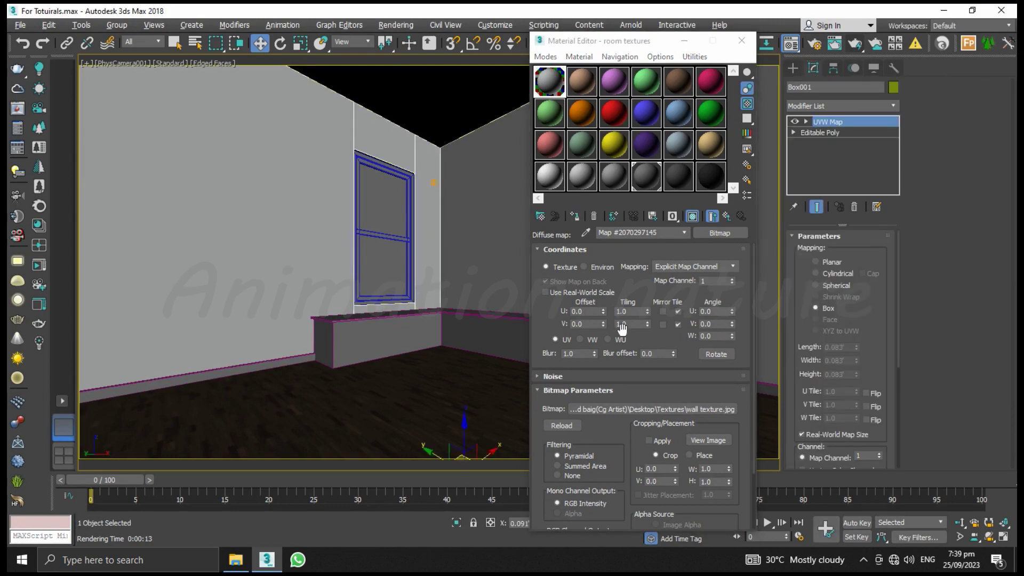
{"action": "left_click", "coordinate": [580, 293]}
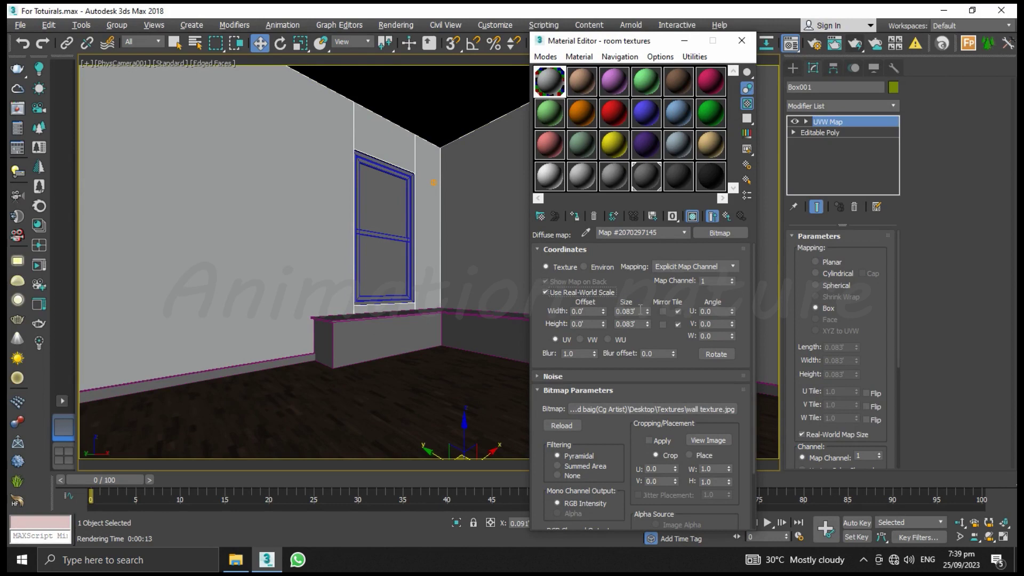
{"action": "key", "text": "Tab"}
{"action": "type", "text": "6"}
{"action": "key", "text": "Return"}
{"action": "mouse_move", "coordinate": [616, 46]}
{"action": "left_mouse_down"}
{"action": "mouse_move", "coordinate": [746, 62]}
{"action": "mouse_move", "coordinate": [663, 47]}
{"action": "left_mouse_up"}
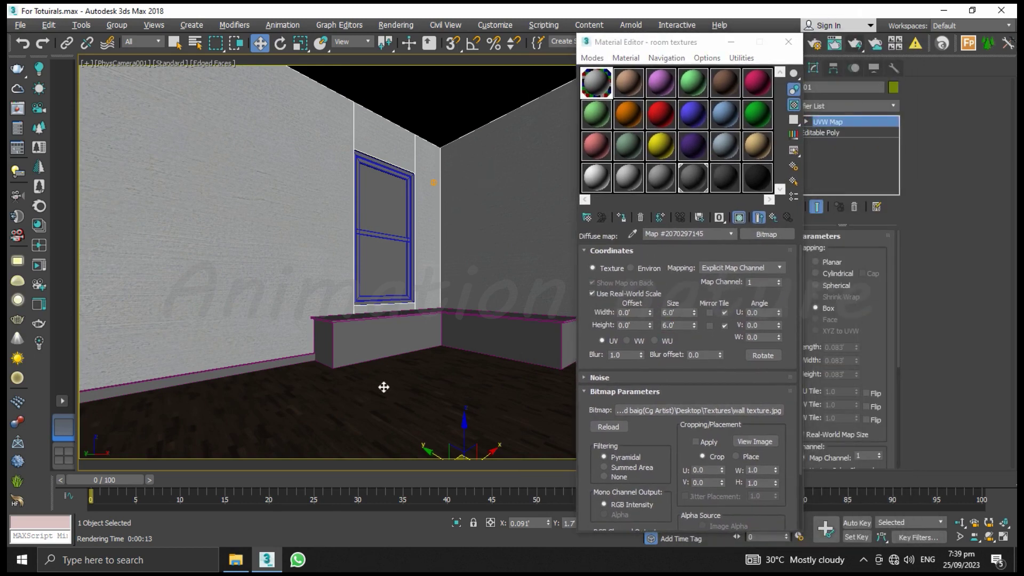
{"action": "key", "text": "F4"}
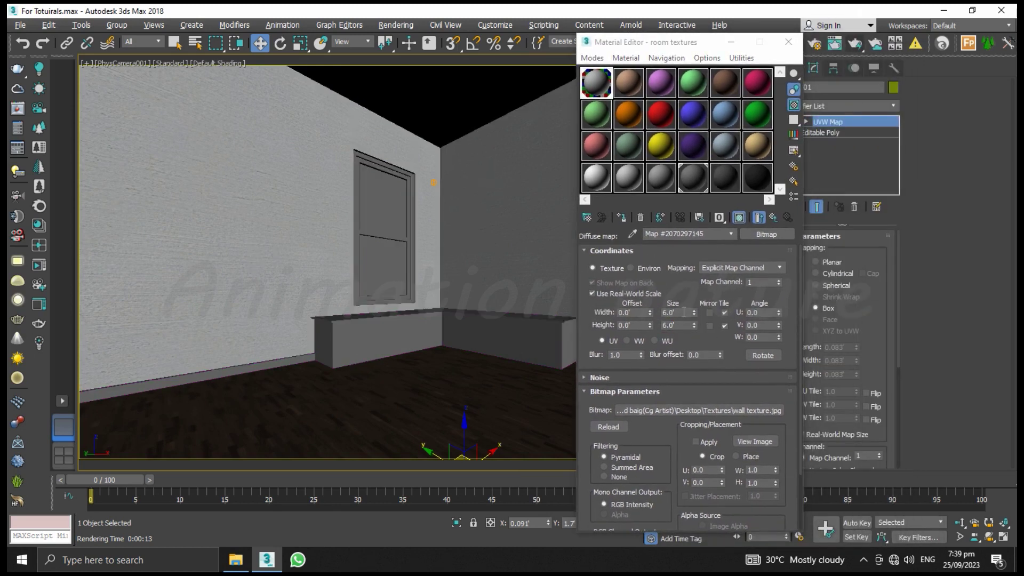
Step: Rotate the wall bitmap 90 degrees about its W axis
{"action": "left_click", "coordinate": [761, 336]}
{"action": "type", "text": "90"}
{"action": "key", "text": "Return"}
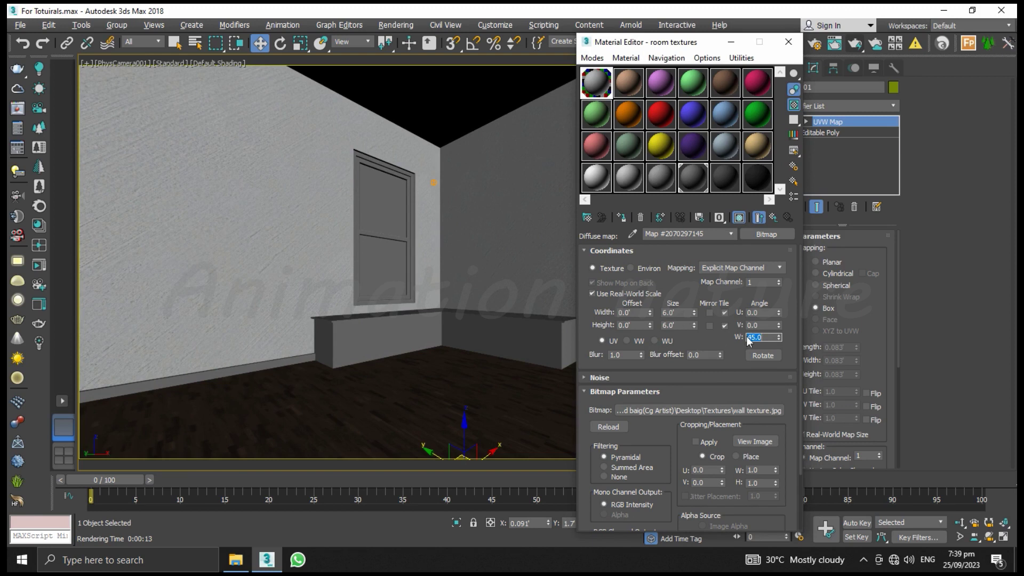
{"action": "type", "text": "90"}
{"action": "key", "text": "Return"}
Step: Set the wall bitmap size to 4.0 by 4.0 feet
{"action": "double_click", "coordinate": [675, 314]}
{"action": "key", "text": "Tab"}
{"action": "type", "text": "3"}
{"action": "key", "text": "Return"}
{"action": "key", "text": "Tab"}
{"action": "type", "text": "5"}
{"action": "key", "text": "Return"}
{"action": "left_click", "coordinate": [678, 314]}
{"action": "type", "text": "4"}
{"action": "key", "text": "Tab"}
Step: Enable Fresnel on the wall material with 0.6 glossiness and reflect colour RGB 13
{"action": "left_click", "coordinate": [772, 218]}
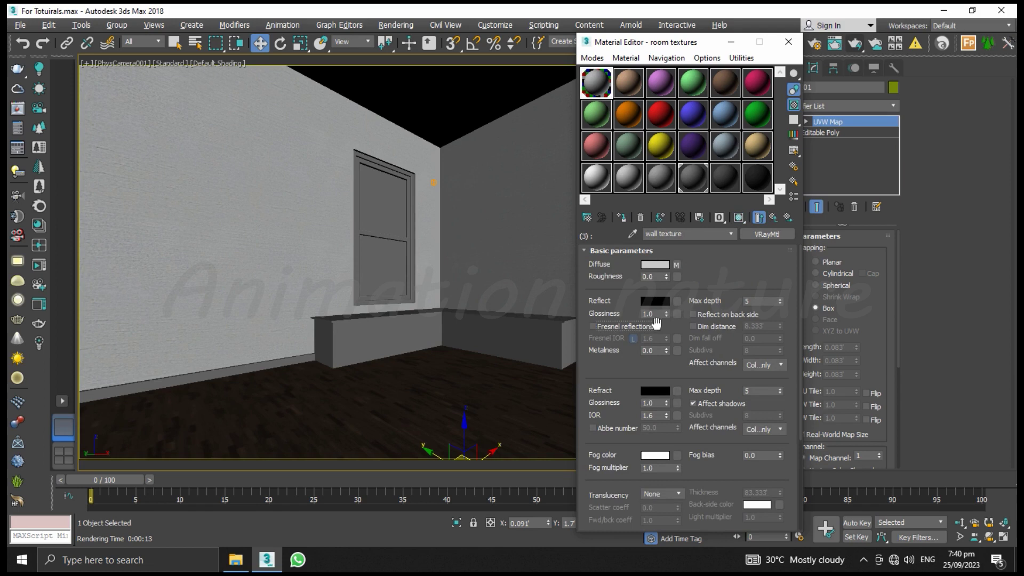
{"action": "left_click", "coordinate": [646, 327]}
{"action": "double_click", "coordinate": [660, 314]}
{"action": "type", "text": "0.6"}
{"action": "left_click", "coordinate": [655, 301]}
{"action": "left_click", "coordinate": [258, 177]}
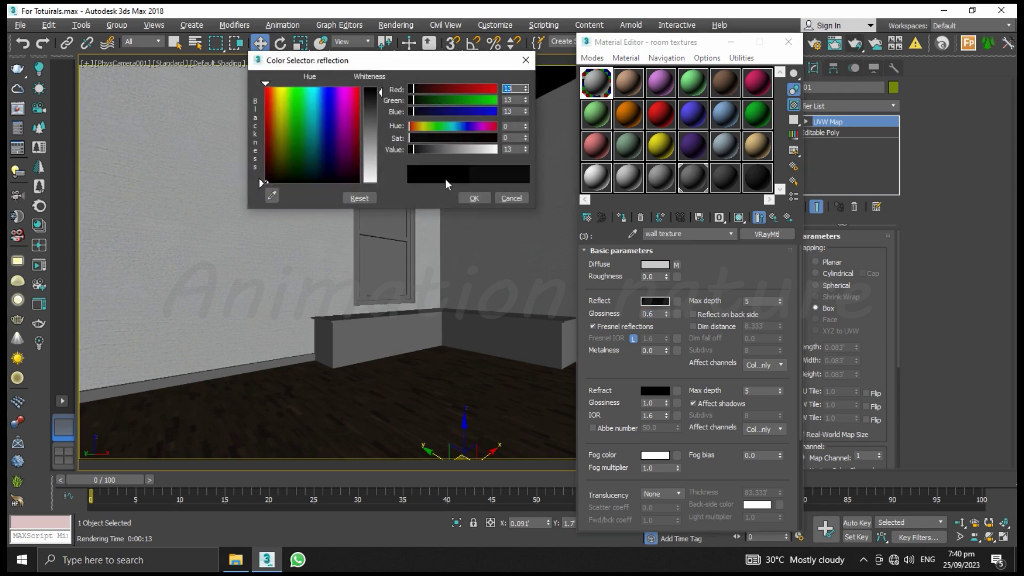
{"action": "left_click", "coordinate": [474, 199]}
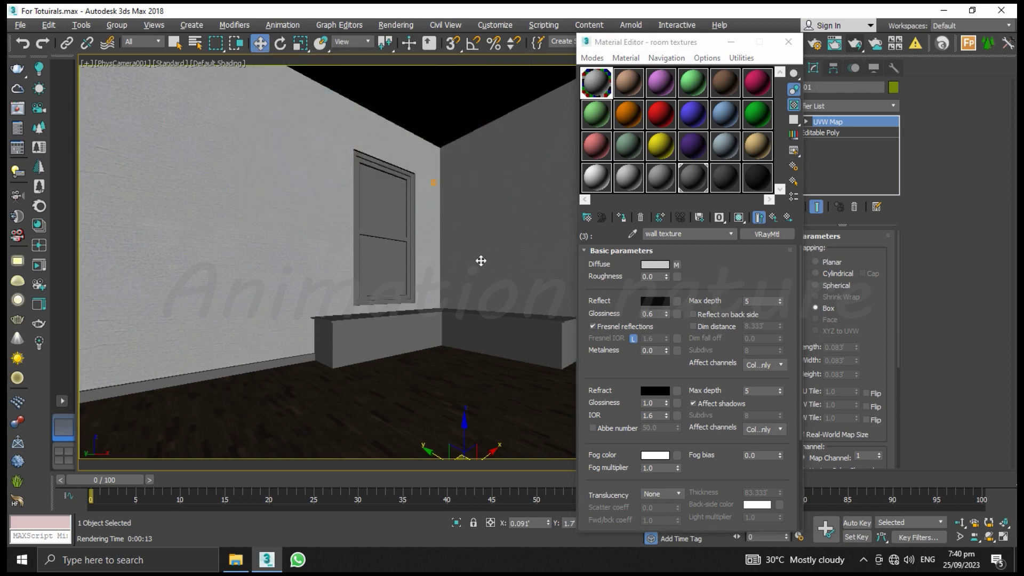
{"action": "left_click_drag", "start_coordinate": [651, 45], "coordinate": [586, 55]}
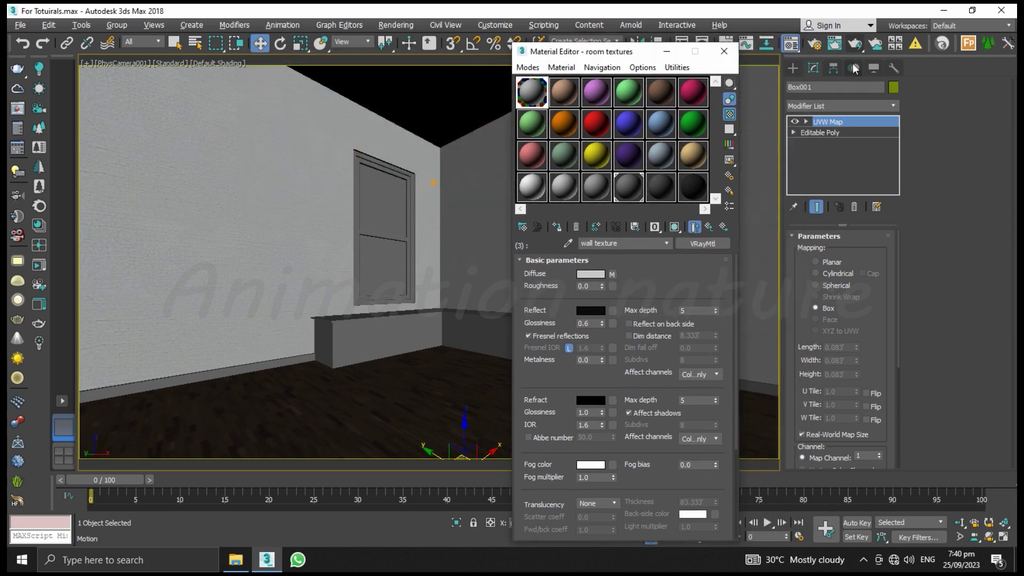
{"action": "left_click", "coordinate": [848, 48]}
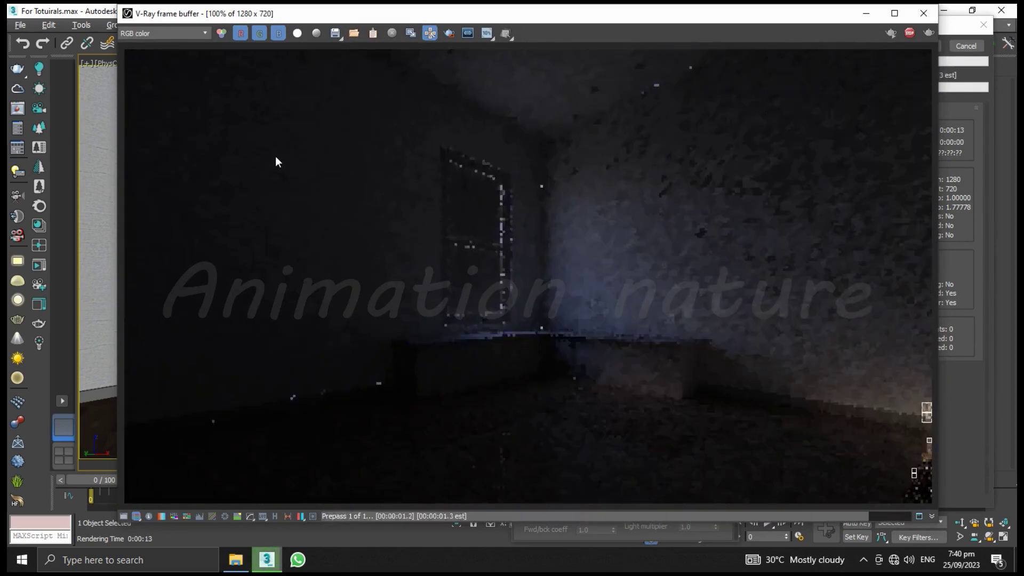
{"action": "scroll", "coordinate": [315, 227], "scroll_direction": "up", "scroll_amount": 1}
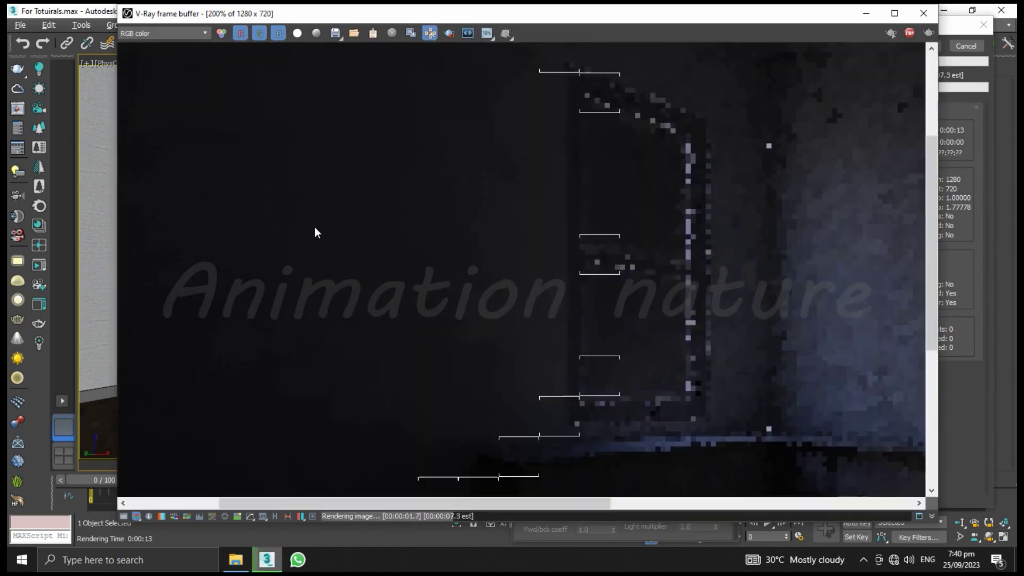
{"action": "scroll", "coordinate": [315, 235], "scroll_direction": "down", "scroll_amount": 1}
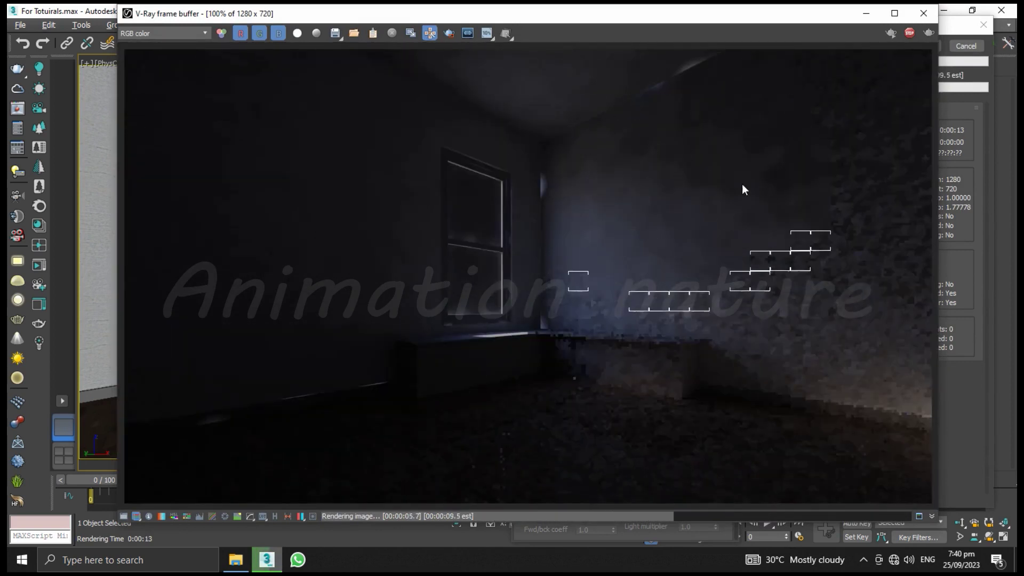
{"action": "scroll", "coordinate": [794, 278], "scroll_direction": "up", "scroll_amount": 1}
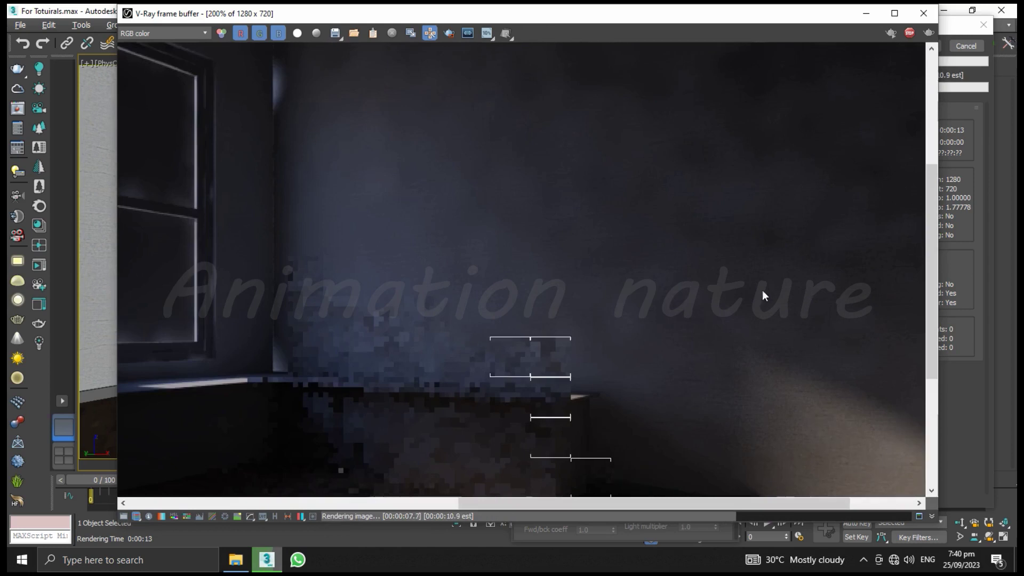
{"action": "scroll", "coordinate": [775, 285], "scroll_direction": "down", "scroll_amount": 1}
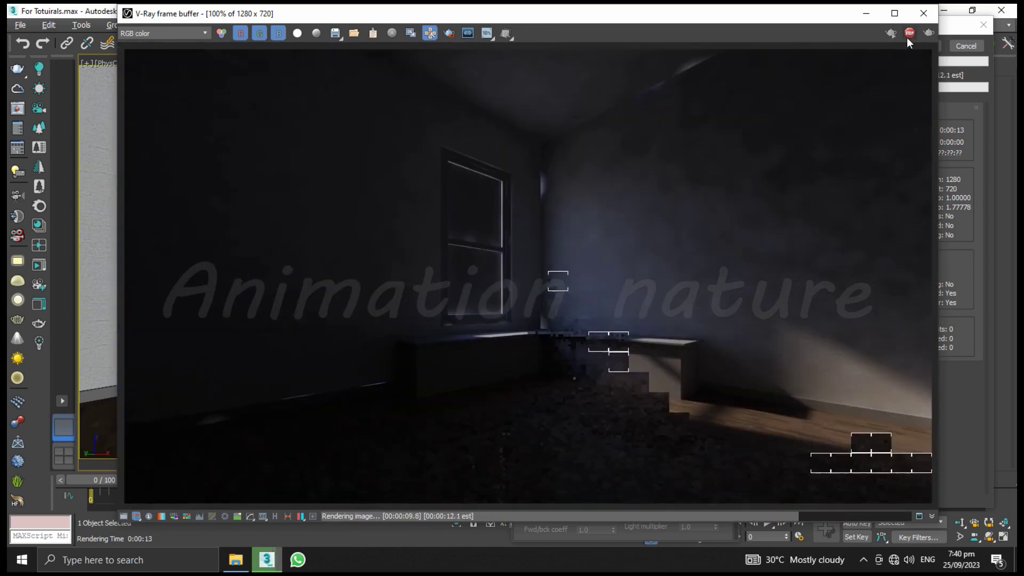
{"action": "left_click", "coordinate": [923, 13]}
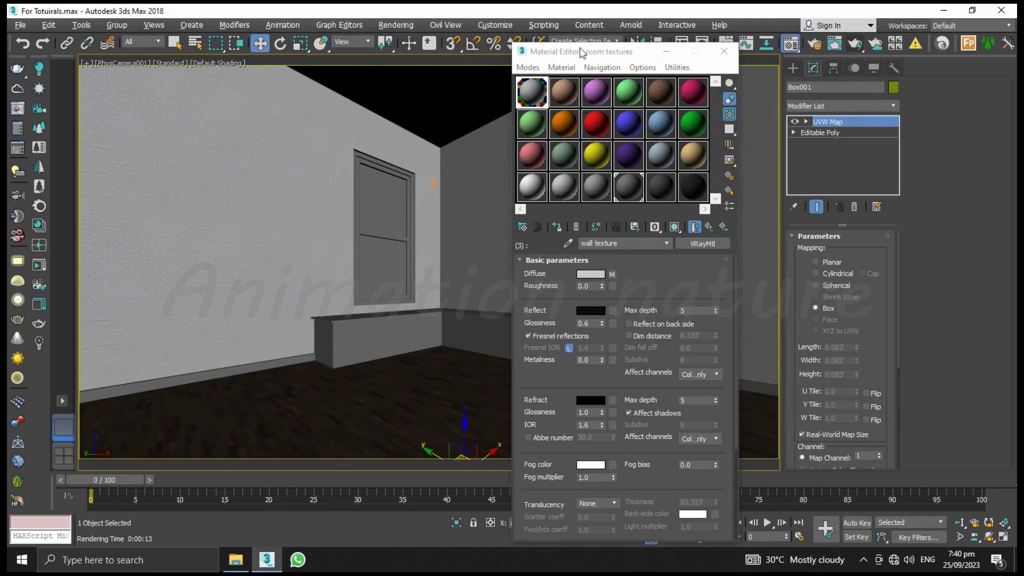
Step: Copy wall texture.jpg from Diffuse into Bump at strength 5.0 and preview the wall material
{"action": "left_click_drag", "start_coordinate": [582, 52], "coordinate": [695, 25]}
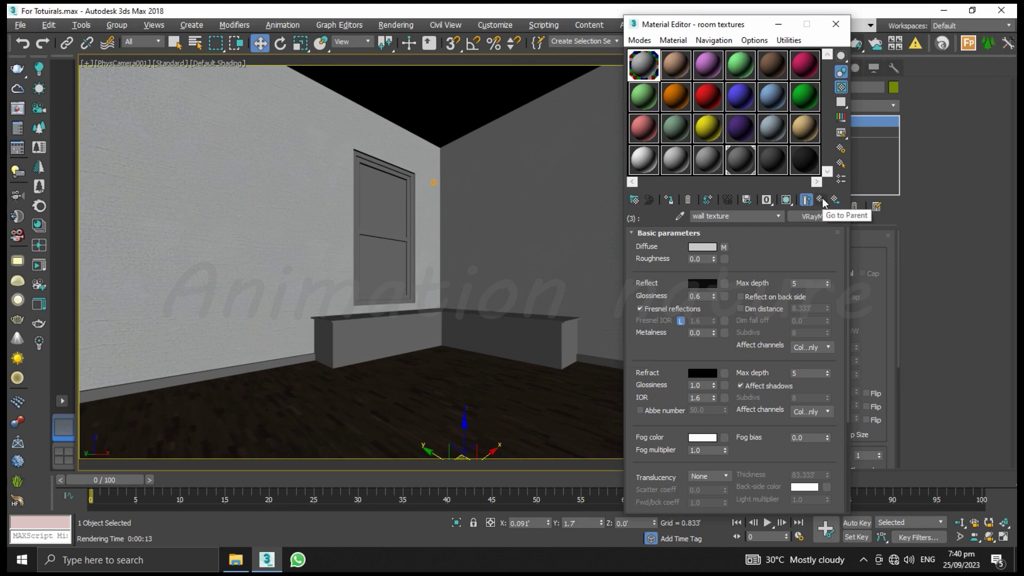
{"action": "scroll", "coordinate": [766, 459], "scroll_direction": "down", "scroll_amount": 1}
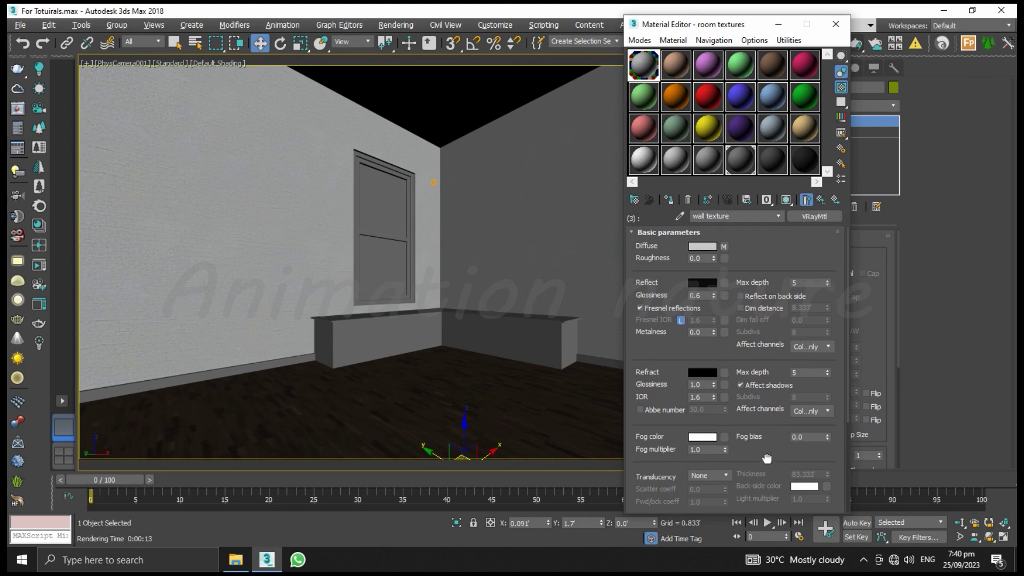
{"action": "scroll", "coordinate": [767, 459], "scroll_direction": "down", "scroll_amount": 5}
{"action": "left_click", "coordinate": [694, 511]}
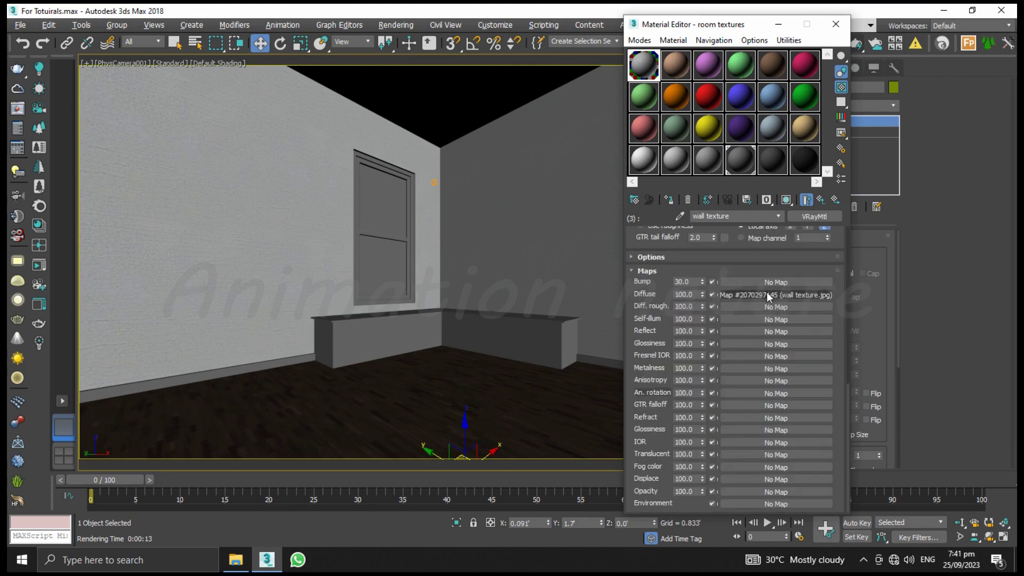
{"action": "left_click_drag", "start_coordinate": [774, 295], "coordinate": [769, 282]}
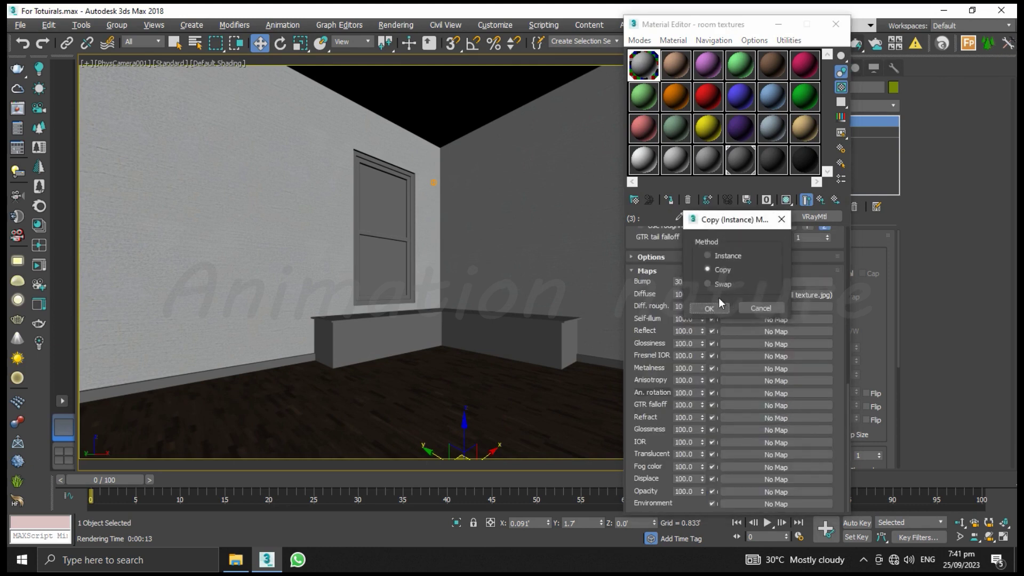
{"action": "left_click", "coordinate": [709, 256]}
{"action": "left_click", "coordinate": [707, 308]}
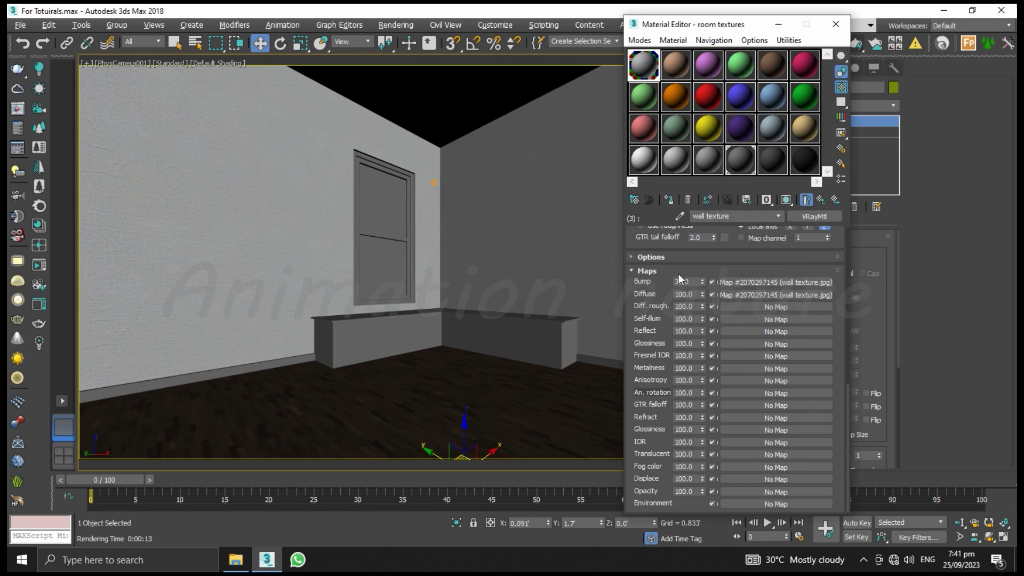
{"action": "double_click", "coordinate": [688, 282]}
{"action": "type", "text": "5"}
{"action": "double_click", "coordinate": [652, 65]}
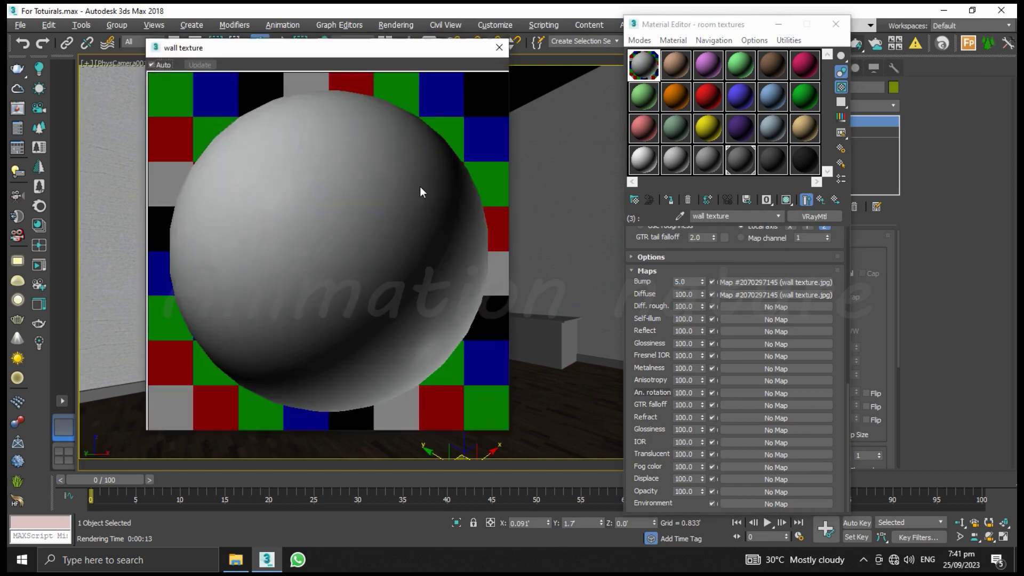
{"action": "left_click", "coordinate": [500, 48]}
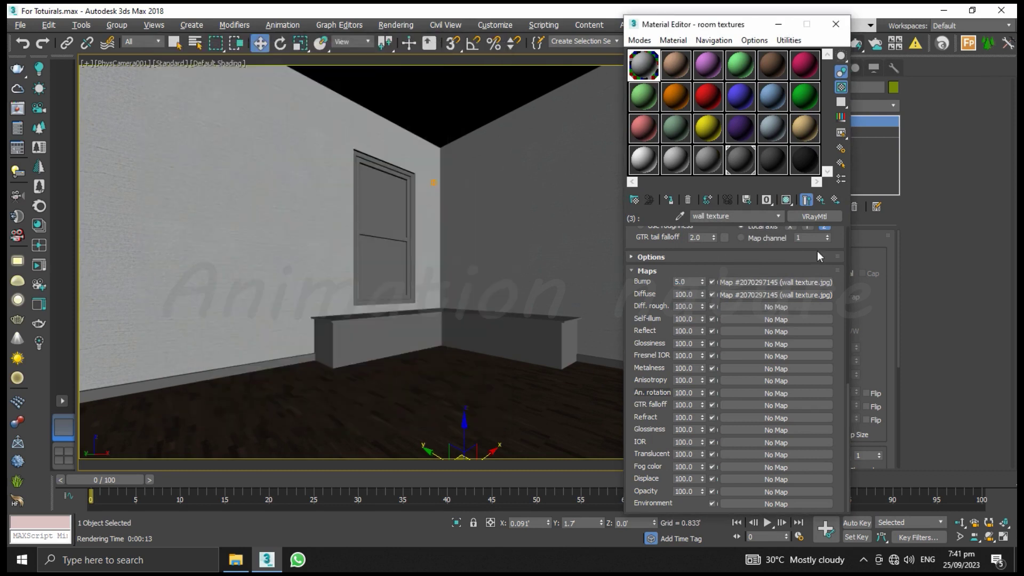
Step: Copy the wood floor texture material into a second sample slot as an instance
{"action": "left_click", "coordinate": [823, 201]}
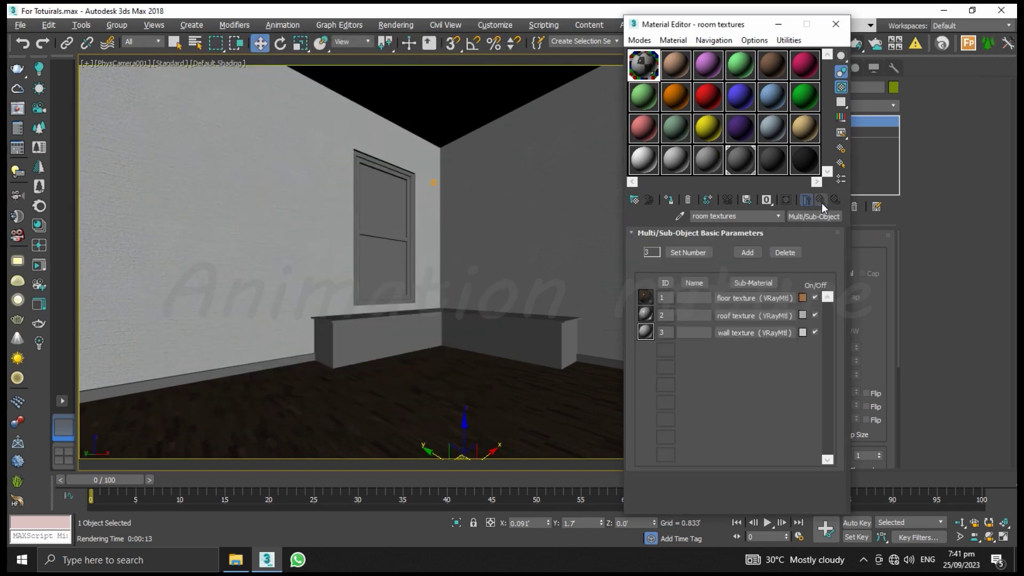
{"action": "mouse_move", "coordinate": [670, 26]}
{"action": "left_mouse_down"}
{"action": "mouse_move", "coordinate": [670, 37]}
{"action": "mouse_move", "coordinate": [639, 36]}
{"action": "left_mouse_up"}
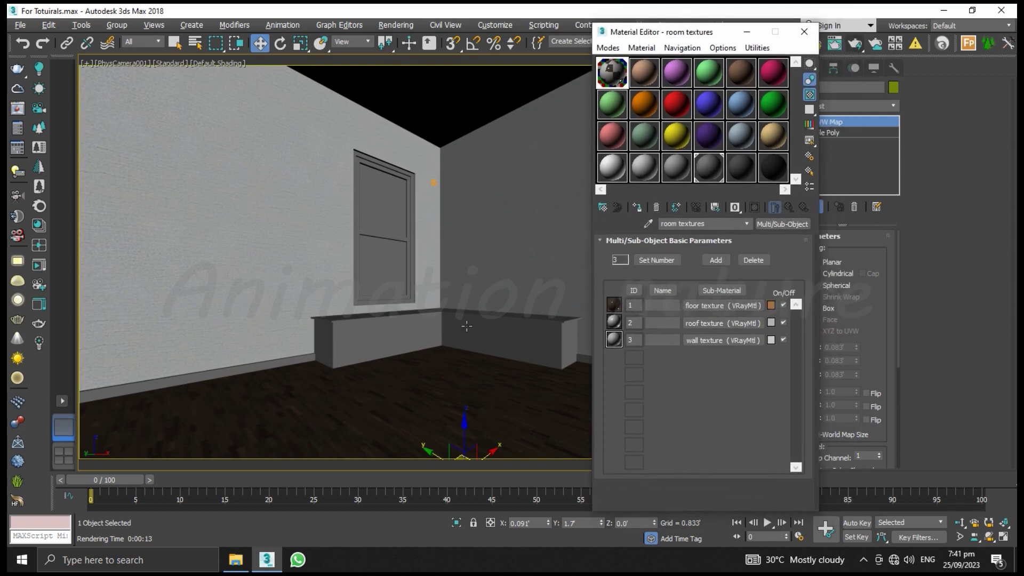
{"action": "right_click", "coordinate": [729, 306]}
{"action": "left_click", "coordinate": [749, 315]}
{"action": "left_click", "coordinate": [645, 72]}
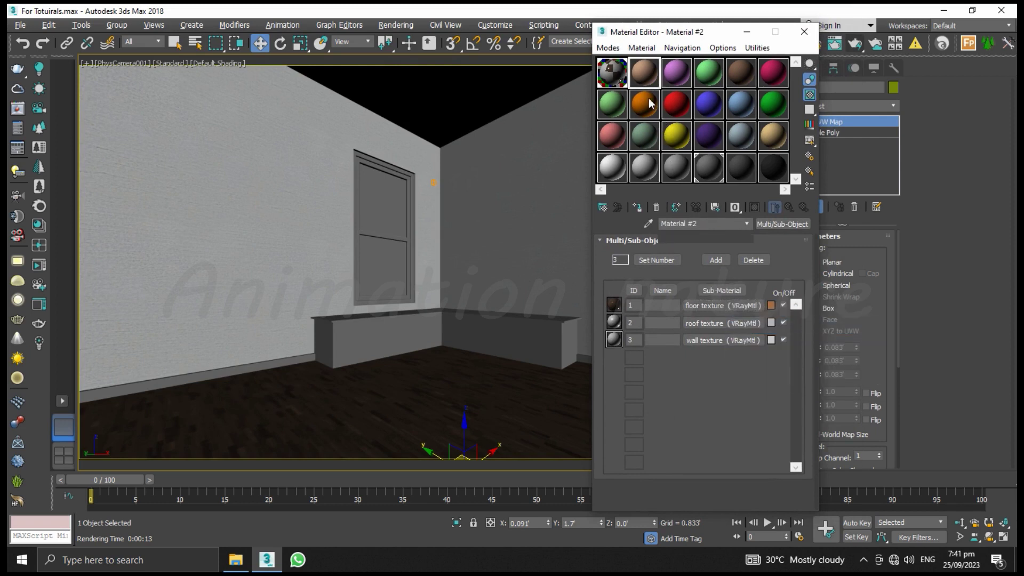
{"action": "right_click", "coordinate": [765, 221]}
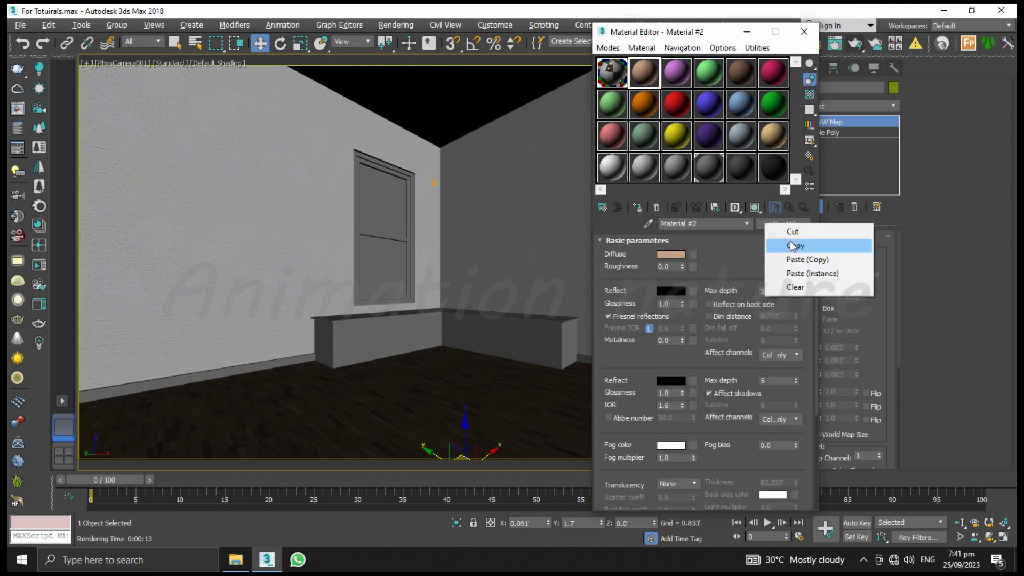
{"action": "left_click", "coordinate": [806, 273]}
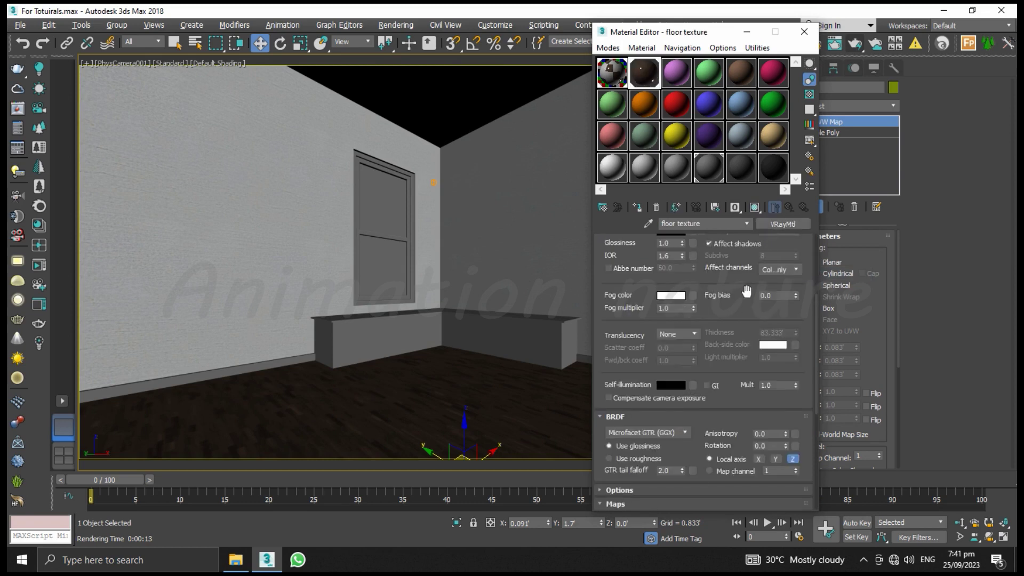
Step: Apply the wood floor material to the skirting and the bench, enabling mapping coordinates on the bench
{"action": "left_click", "coordinate": [294, 360]}
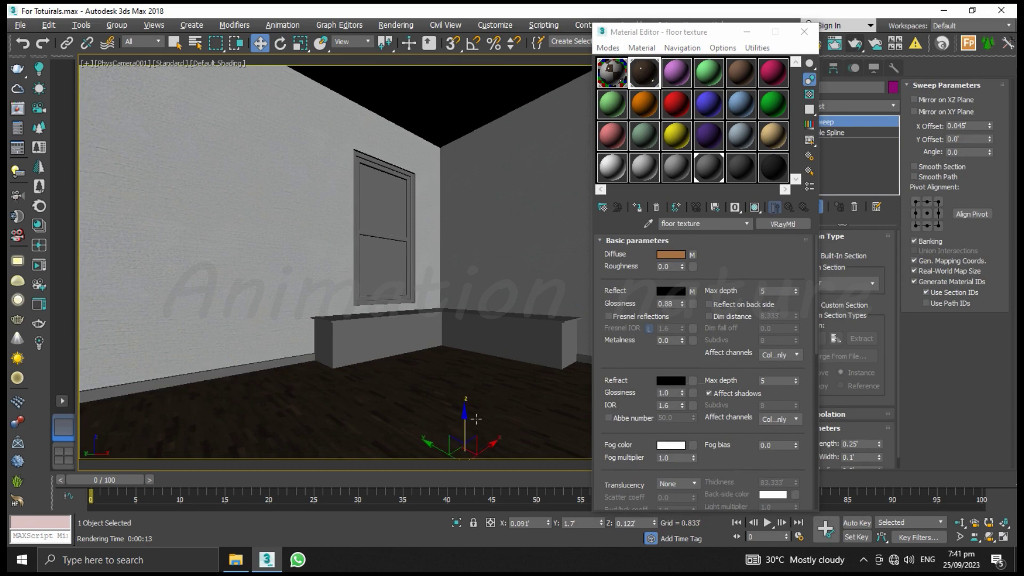
{"action": "left_click", "coordinate": [637, 207]}
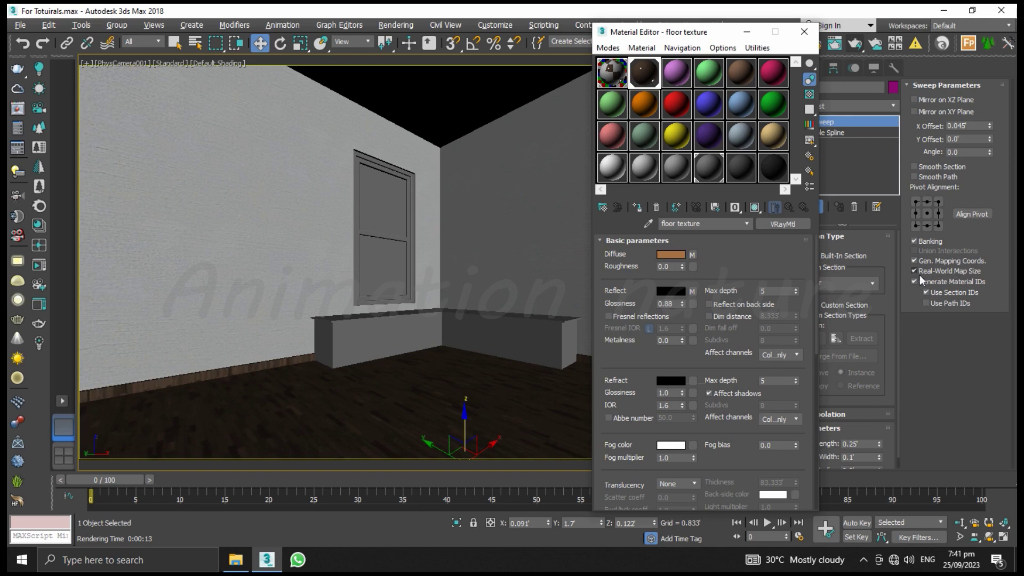
{"action": "mouse_move", "coordinate": [671, 33]}
{"action": "left_mouse_down"}
{"action": "mouse_move", "coordinate": [608, 35]}
{"action": "mouse_move", "coordinate": [625, 34]}
{"action": "left_mouse_up"}
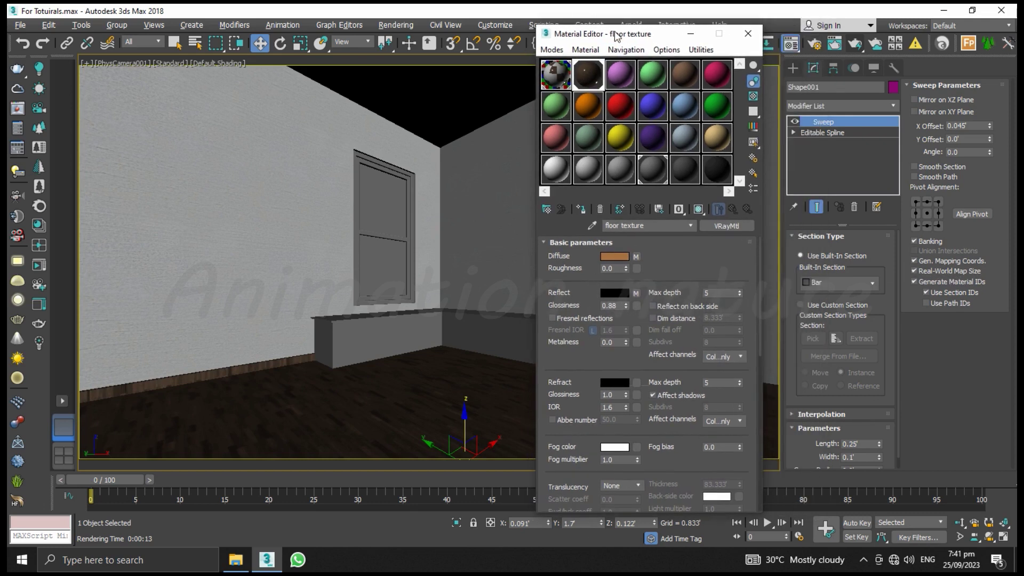
{"action": "left_click", "coordinate": [375, 356]}
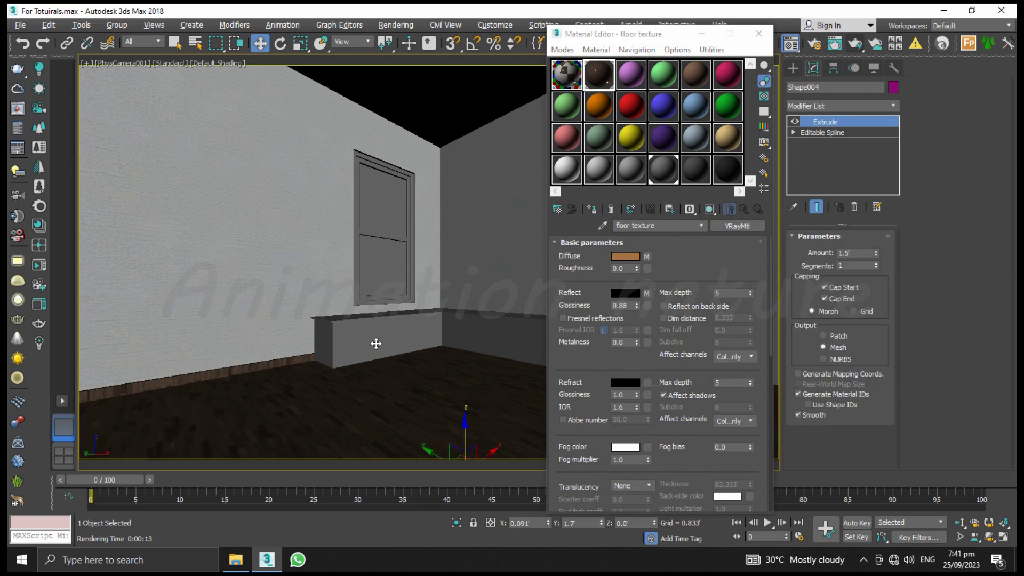
{"action": "left_click", "coordinate": [807, 374]}
{"action": "left_click", "coordinate": [591, 209]}
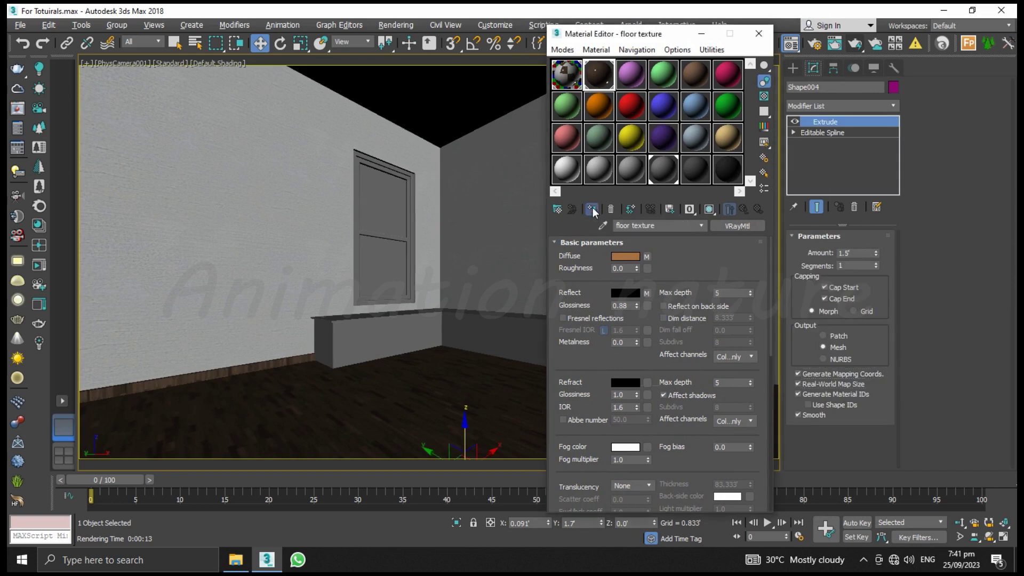
Step: Raise the bench top slab to 1.492' onto the cabinet and view the room textures multi-material
{"action": "mouse_move", "coordinate": [655, 34]}
{"action": "left_mouse_down"}
{"action": "mouse_move", "coordinate": [778, 52]}
{"action": "mouse_move", "coordinate": [760, 54]}
{"action": "left_mouse_up"}
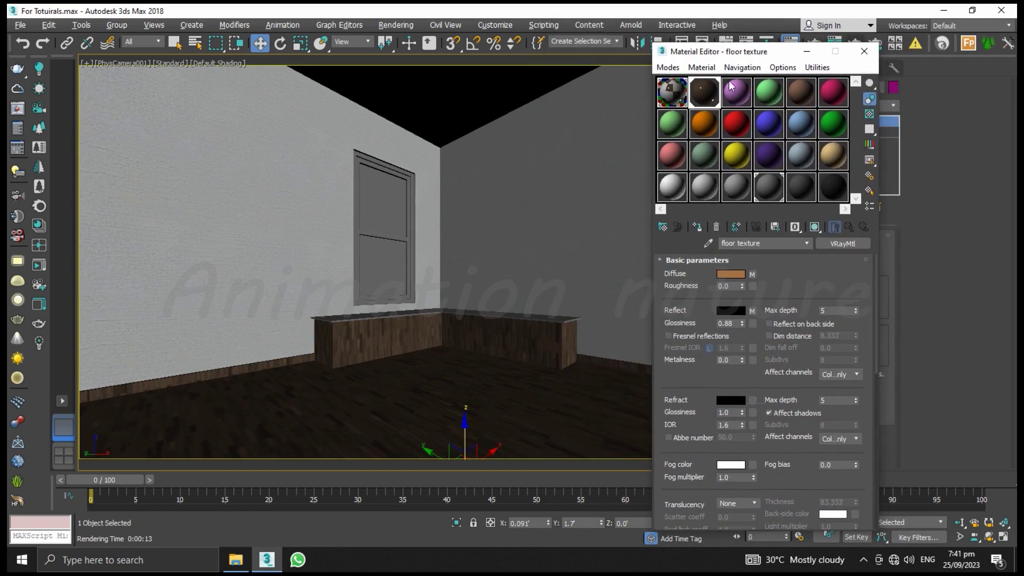
{"action": "left_click_drag", "start_coordinate": [466, 409], "coordinate": [468, 302]}
{"action": "right_click", "coordinate": [467, 302]}
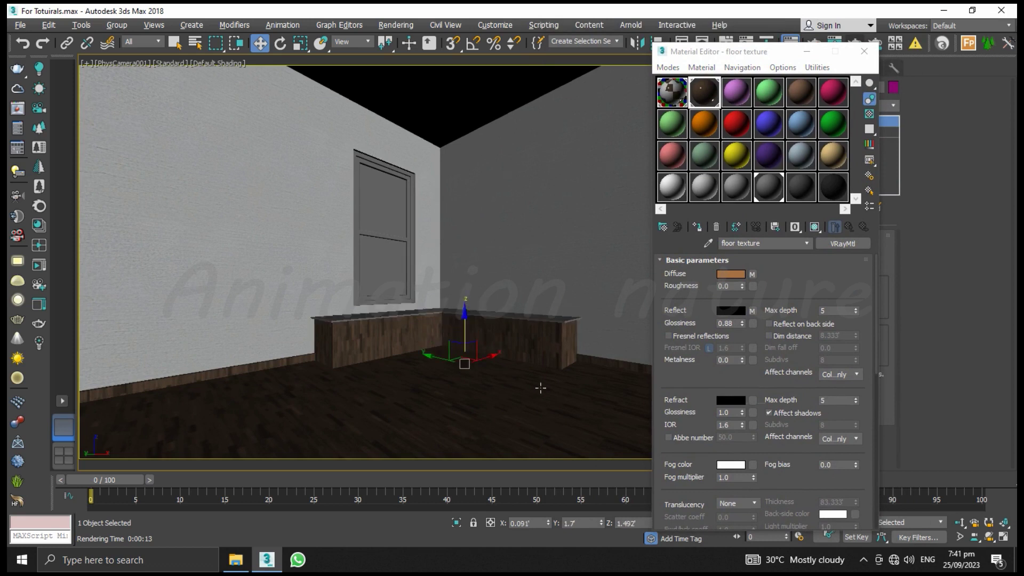
{"action": "left_click", "coordinate": [671, 99]}
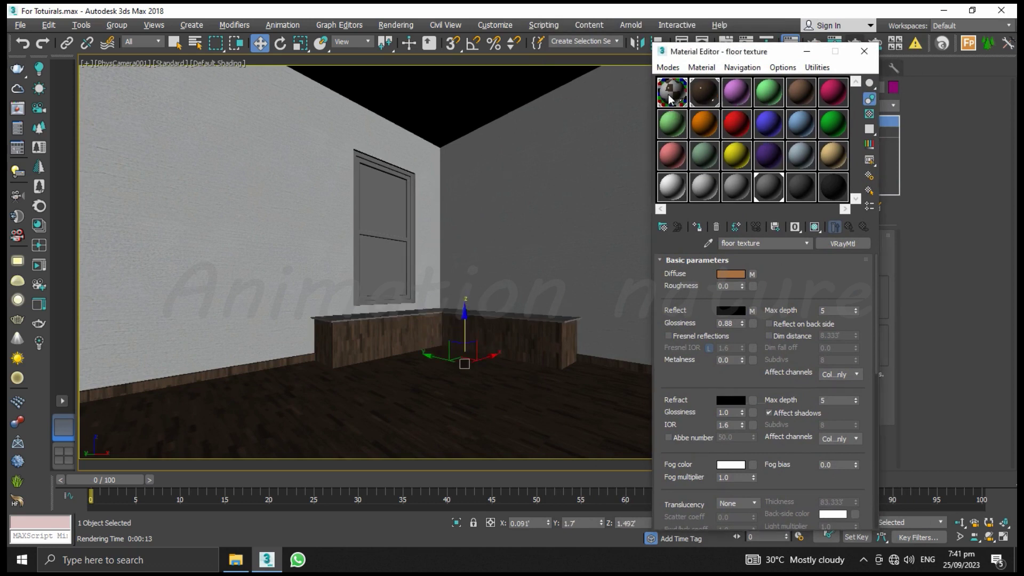
Step: Assign an unused VRayMtl to the bench top with a dark neutral grey diffuse colour
{"action": "left_click", "coordinate": [737, 92]}
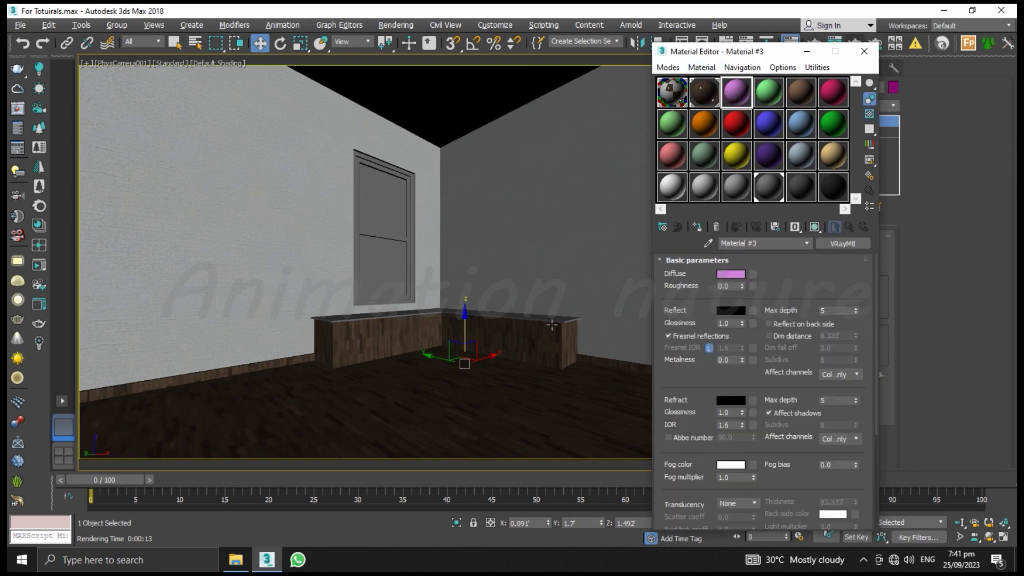
{"action": "left_click", "coordinate": [697, 227]}
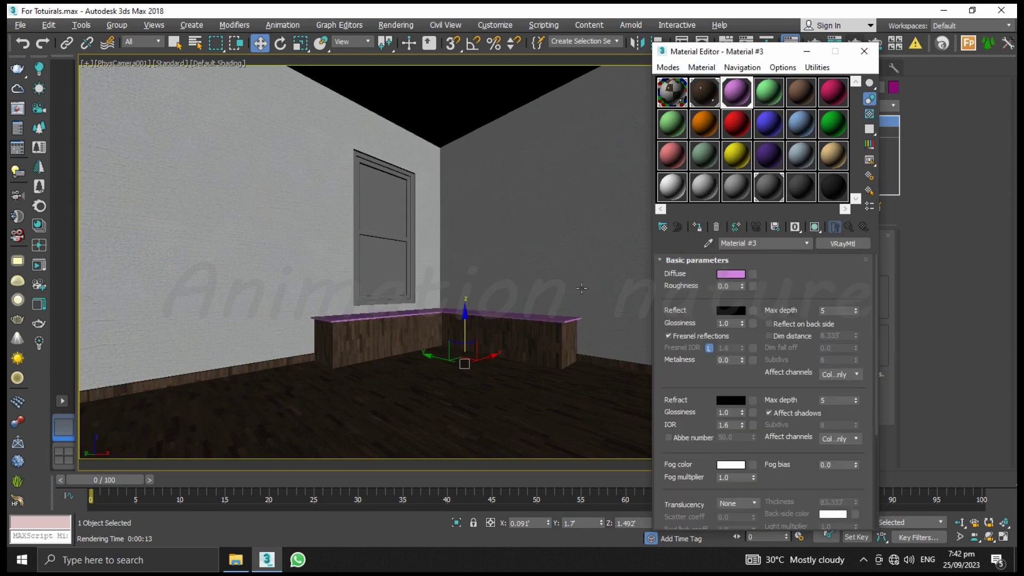
{"action": "left_click", "coordinate": [739, 276]}
{"action": "left_click_drag", "start_coordinate": [377, 103], "coordinate": [380, 136]}
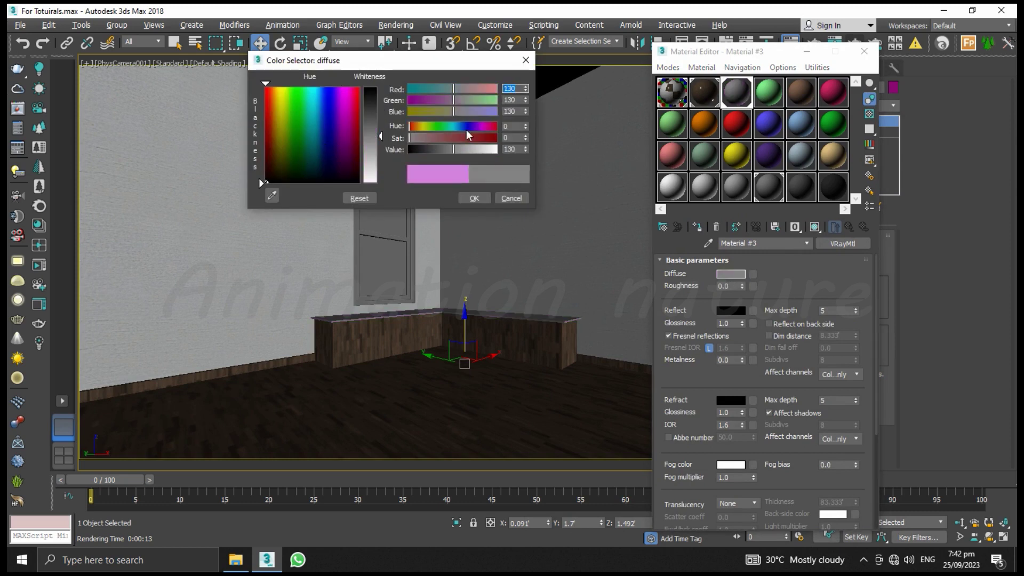
{"action": "mouse_move", "coordinate": [453, 150]}
{"action": "left_mouse_down"}
{"action": "mouse_move", "coordinate": [467, 158]}
{"action": "mouse_move", "coordinate": [440, 152]}
{"action": "left_mouse_up"}
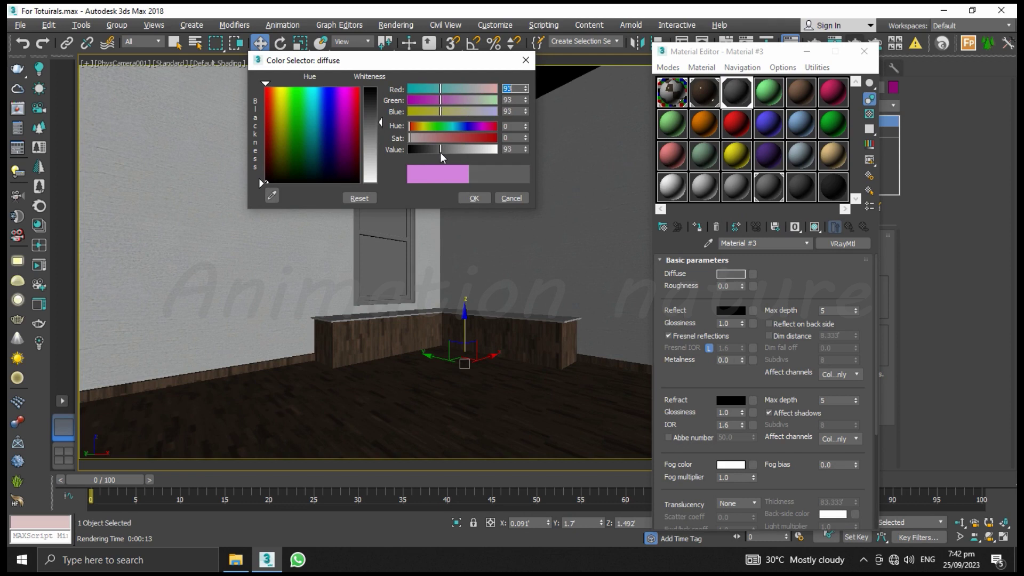
{"action": "left_click", "coordinate": [473, 201]}
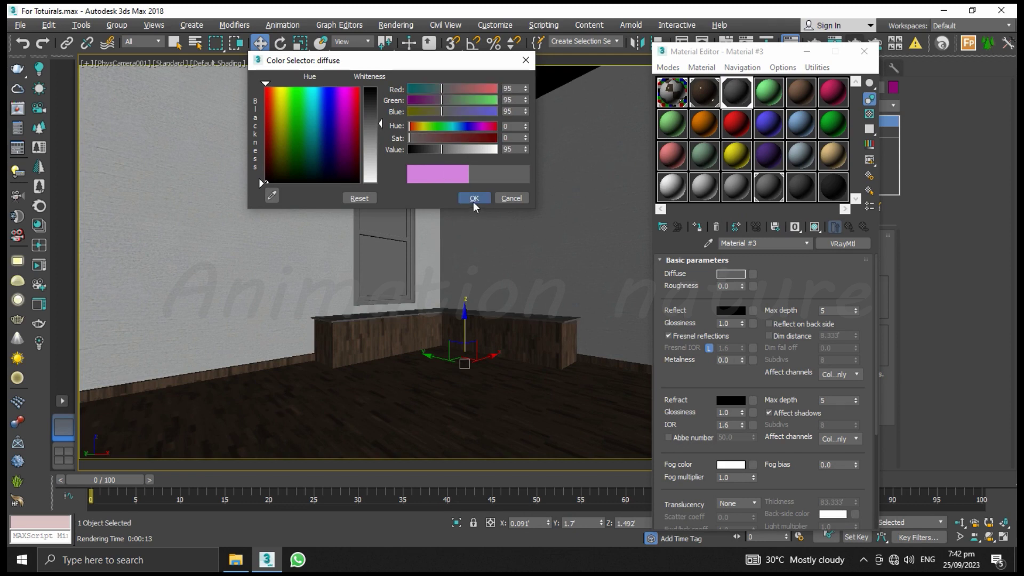
Step: Set reflection glossiness to 0.9 and add a Falloff reflection map with a lowered mix curve
{"action": "left_click", "coordinate": [727, 324]}
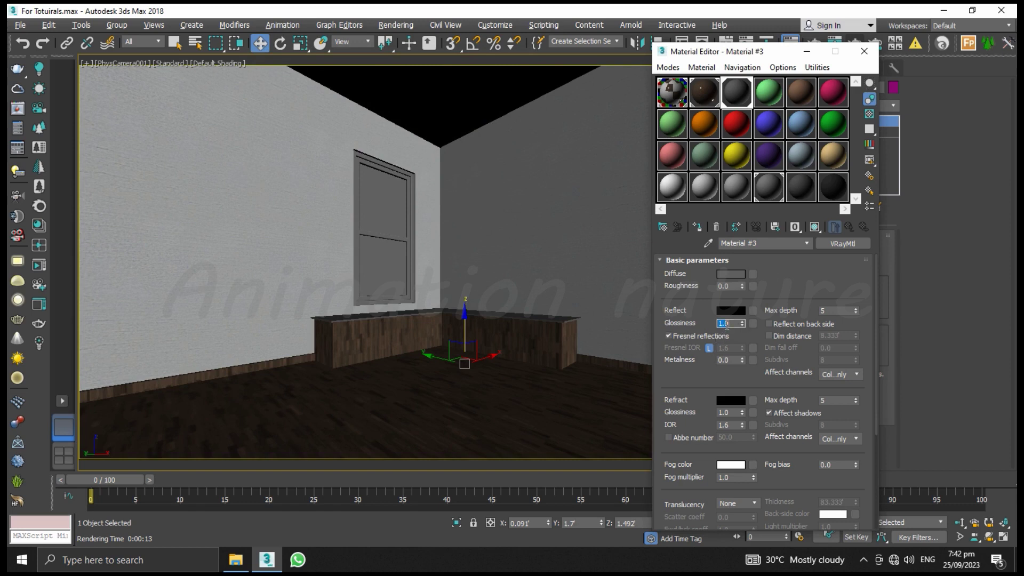
{"action": "type", "text": ".88"}
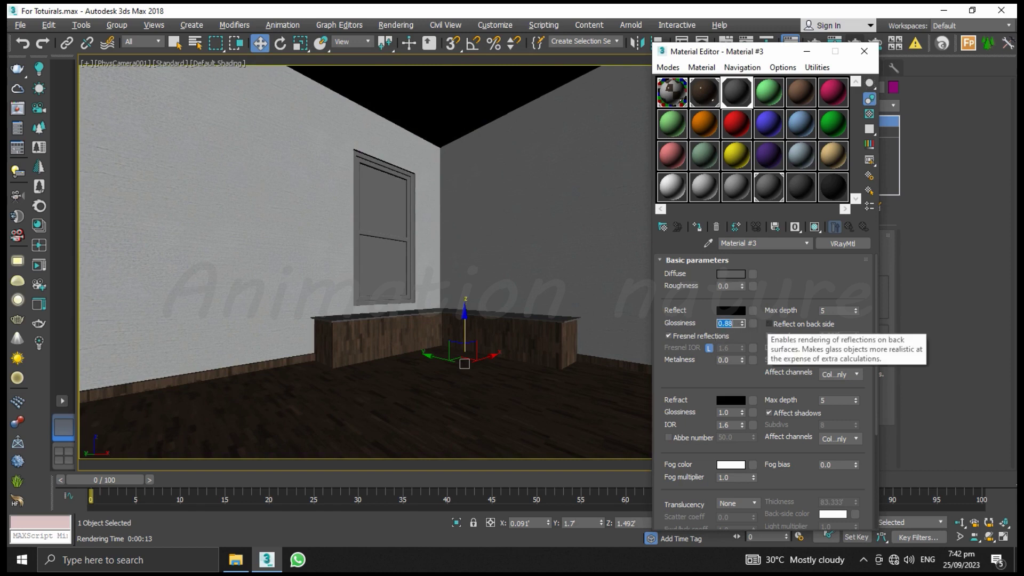
{"action": "left_click", "coordinate": [753, 311]}
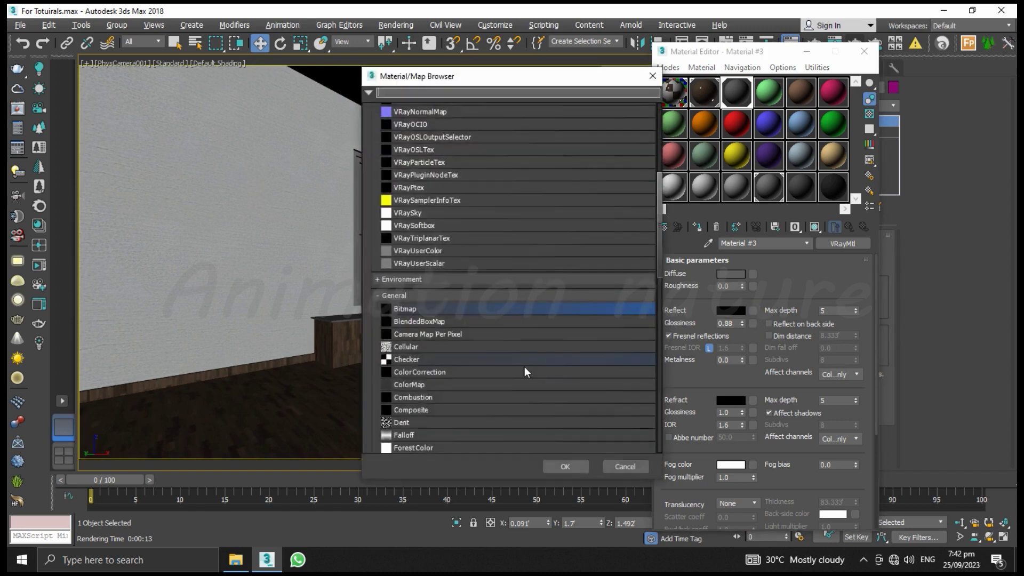
{"action": "double_click", "coordinate": [411, 435]}
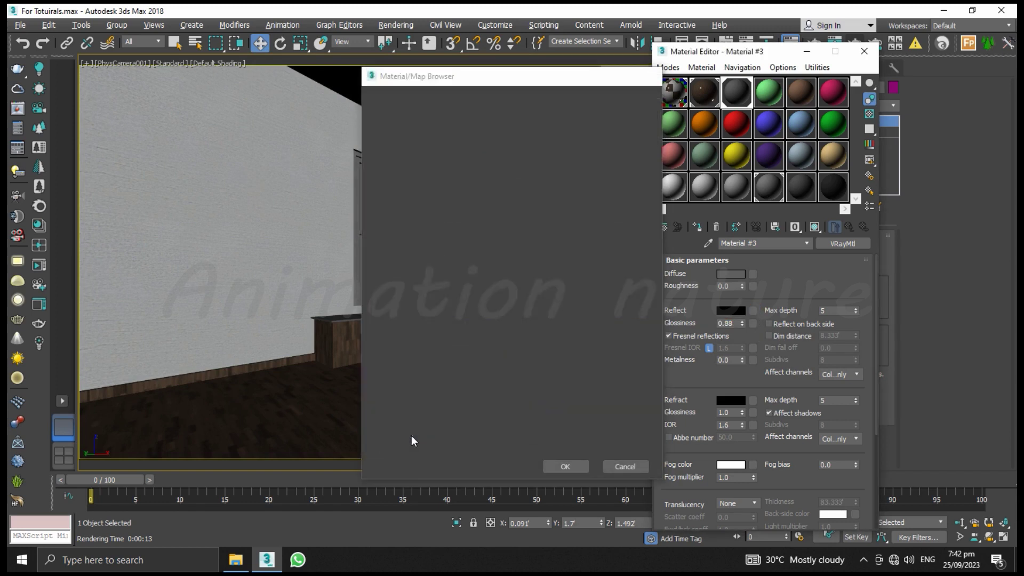
{"action": "scroll", "coordinate": [811, 403], "scroll_direction": "down", "scroll_amount": 2}
{"action": "left_click_drag", "start_coordinate": [854, 437], "coordinate": [867, 483]}
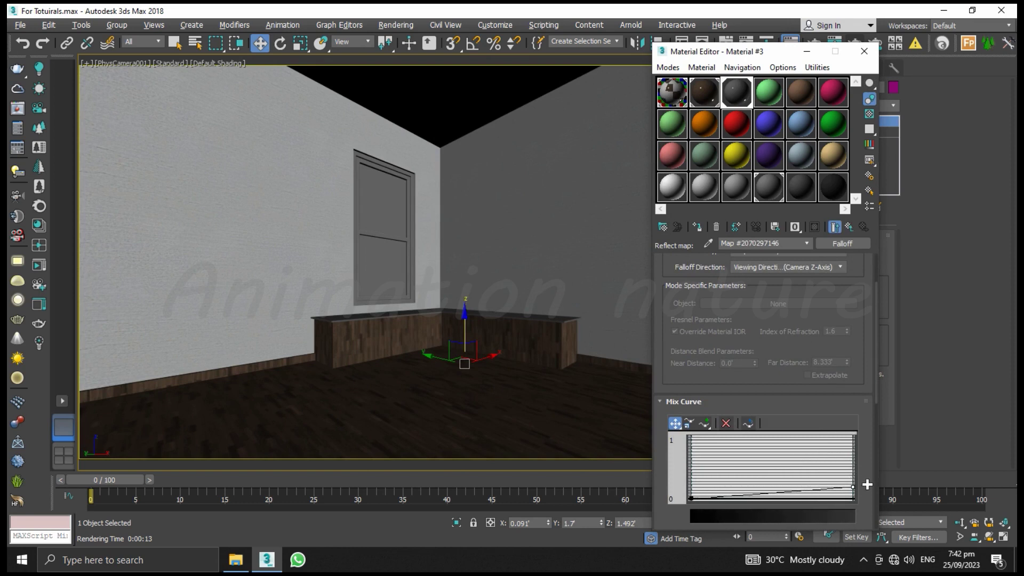
{"action": "left_click", "coordinate": [869, 114]}
{"action": "left_click", "coordinate": [848, 227]}
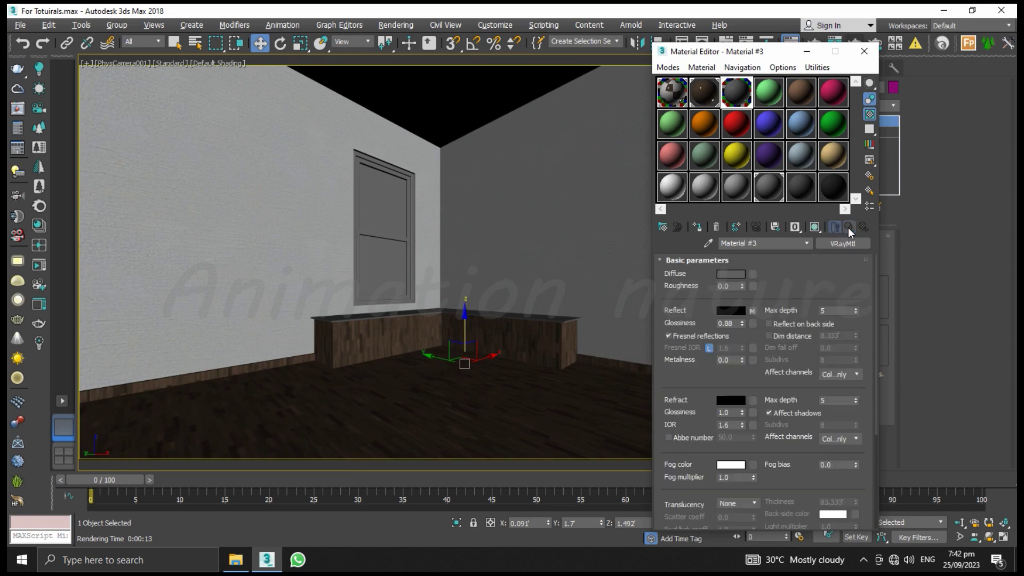
{"action": "double_click", "coordinate": [735, 324]}
{"action": "type", "text": "."}
{"action": "left_click_drag", "start_coordinate": [750, 57], "coordinate": [680, 55]}
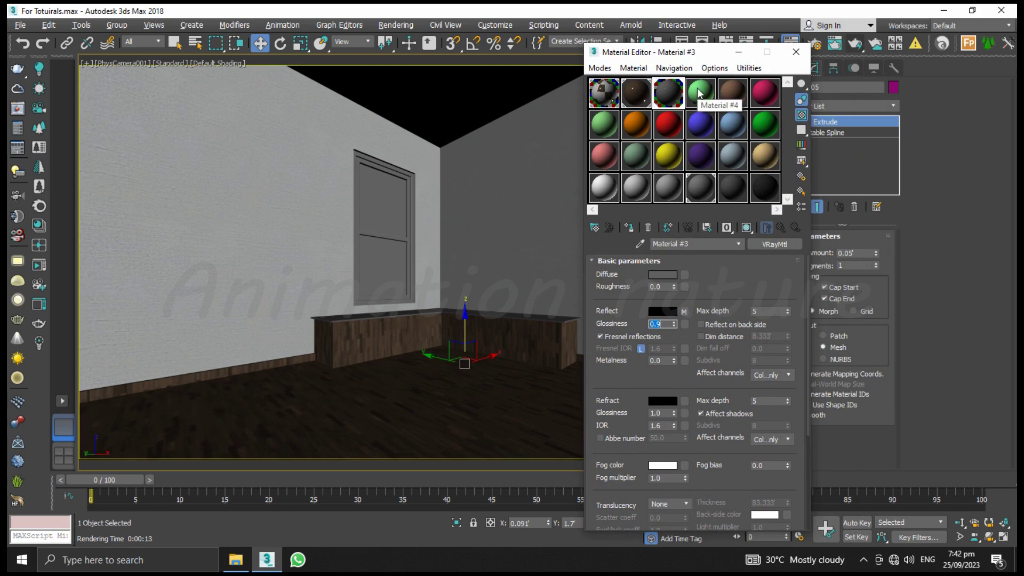
Step: Select both window frame pieces and assign them a new VRayMtl named 'frames'
{"action": "left_click", "coordinate": [408, 228]}
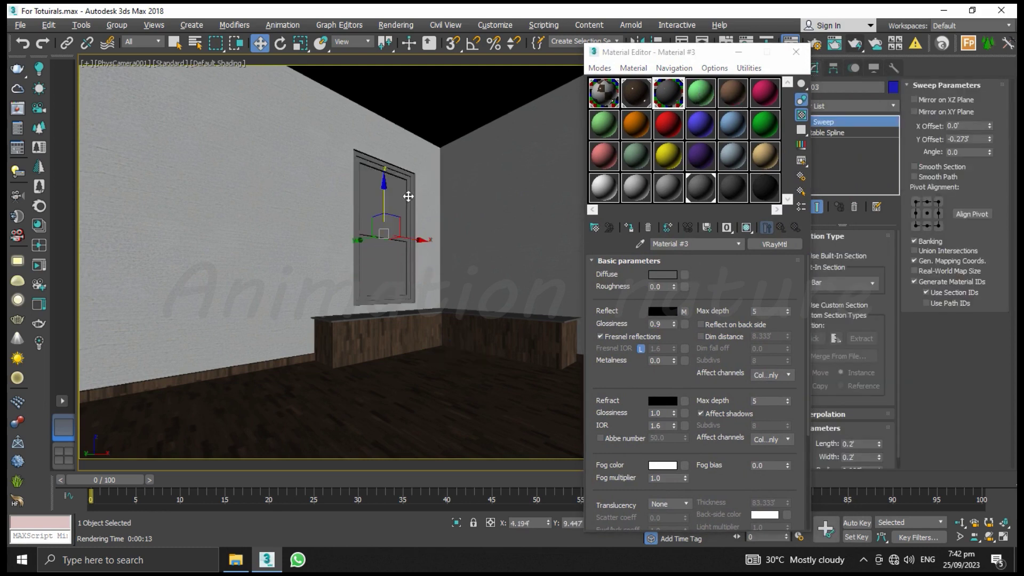
{"action": "left_click", "coordinate": [412, 195], "text": "ctrl"}
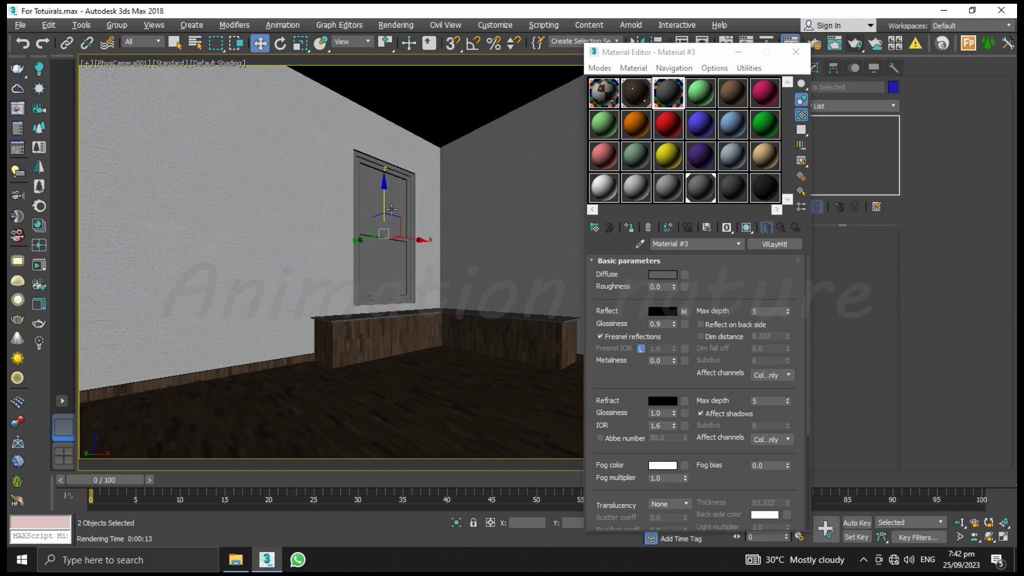
{"action": "left_click", "coordinate": [699, 100]}
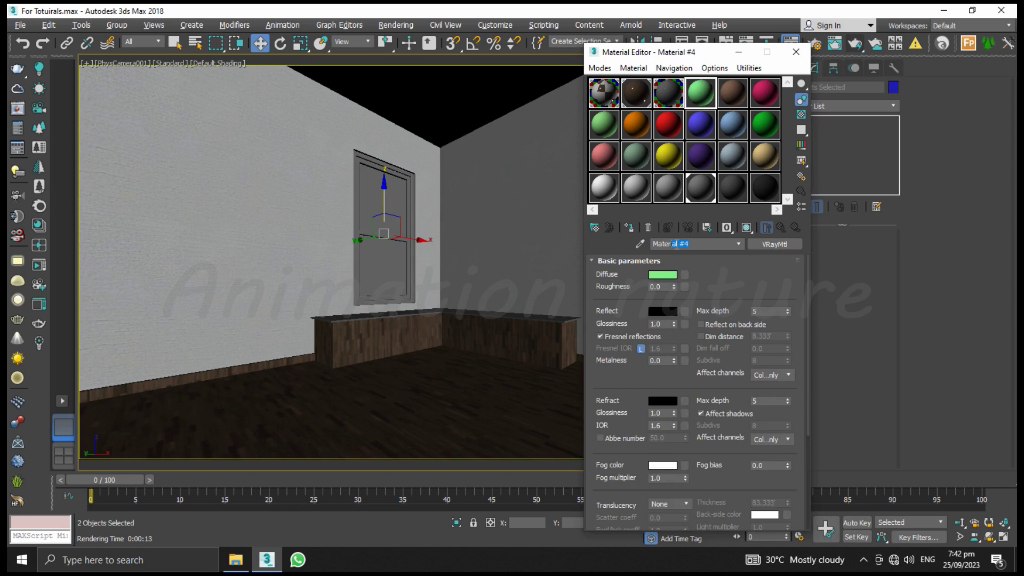
{"action": "type", "text": "fram"}
{"action": "left_click", "coordinate": [629, 227]}
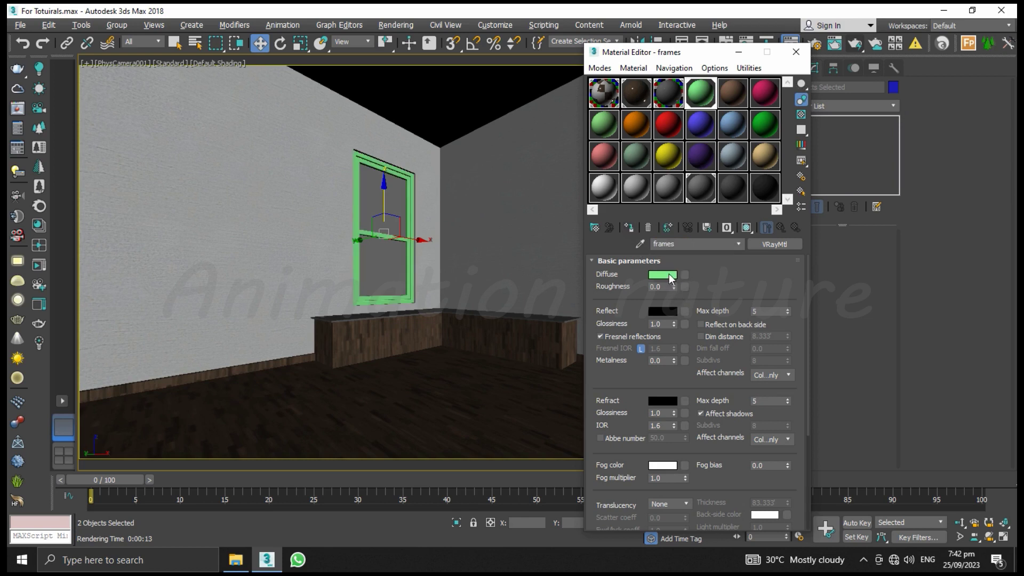
Step: Set the frames diffuse colour to a neutral dark grey with value 60
{"action": "left_click", "coordinate": [671, 276]}
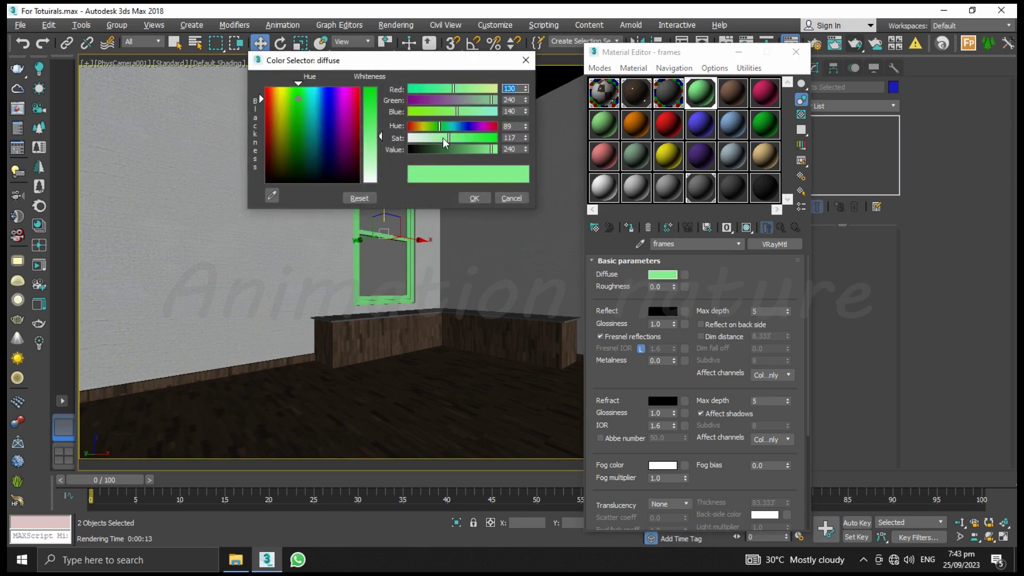
{"action": "left_click_drag", "start_coordinate": [461, 150], "coordinate": [328, 166]}
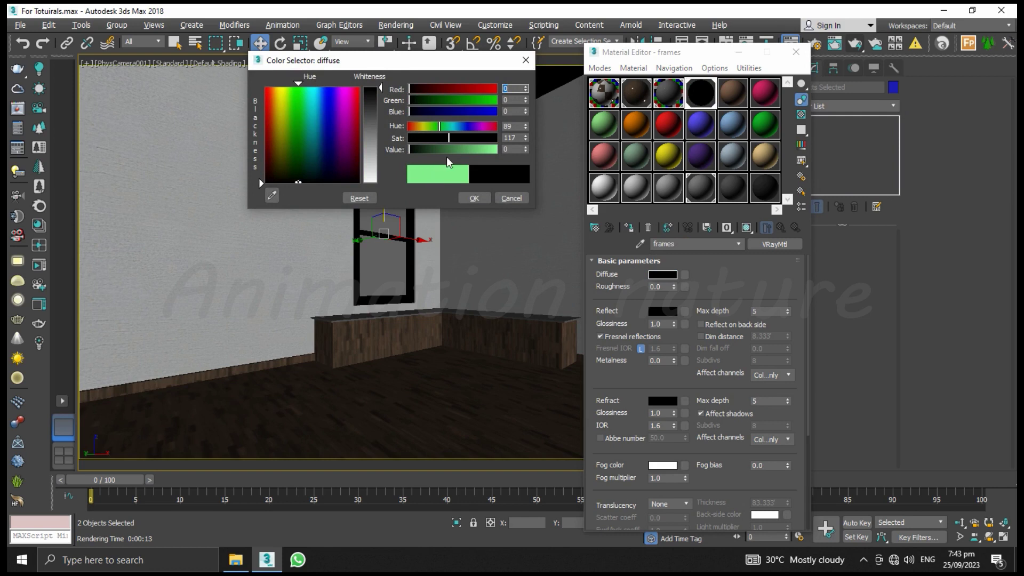
{"action": "left_click_drag", "start_coordinate": [283, 177], "coordinate": [265, 183]}
{"action": "left_click_drag", "start_coordinate": [450, 150], "coordinate": [431, 152]}
{"action": "double_click", "coordinate": [520, 150]}
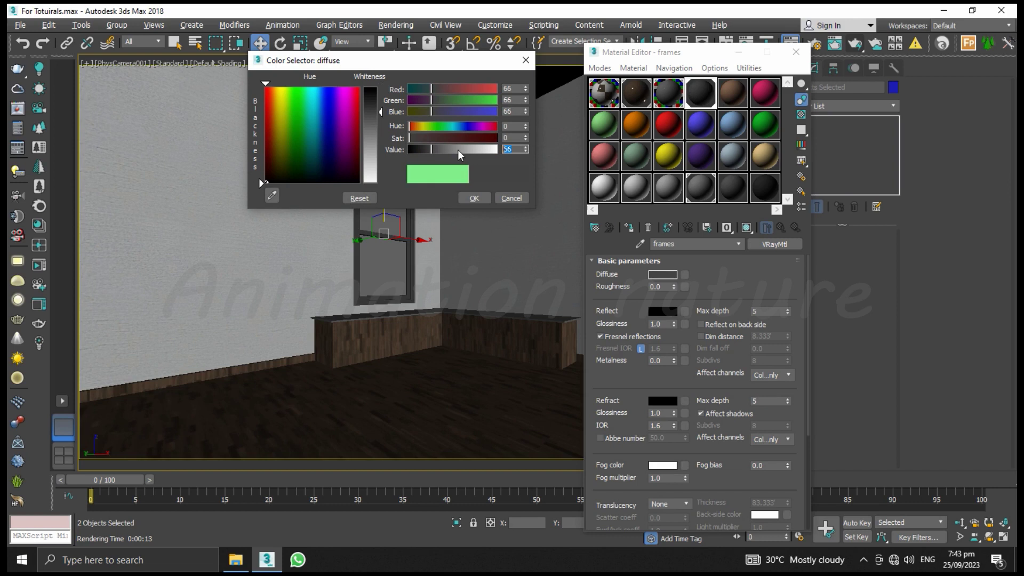
{"action": "type", "text": "0"}
{"action": "key", "text": "Return"}
{"action": "left_click", "coordinate": [475, 198]}
Step: Turn off Fresnel, set glossiness 0.85 and add a Falloff reflection map with its curve near zero
{"action": "left_click", "coordinate": [613, 338]}
{"action": "left_click", "coordinate": [669, 325]}
{"action": "double_click", "coordinate": [669, 325]}
{"action": "type", "text": "0.85"}
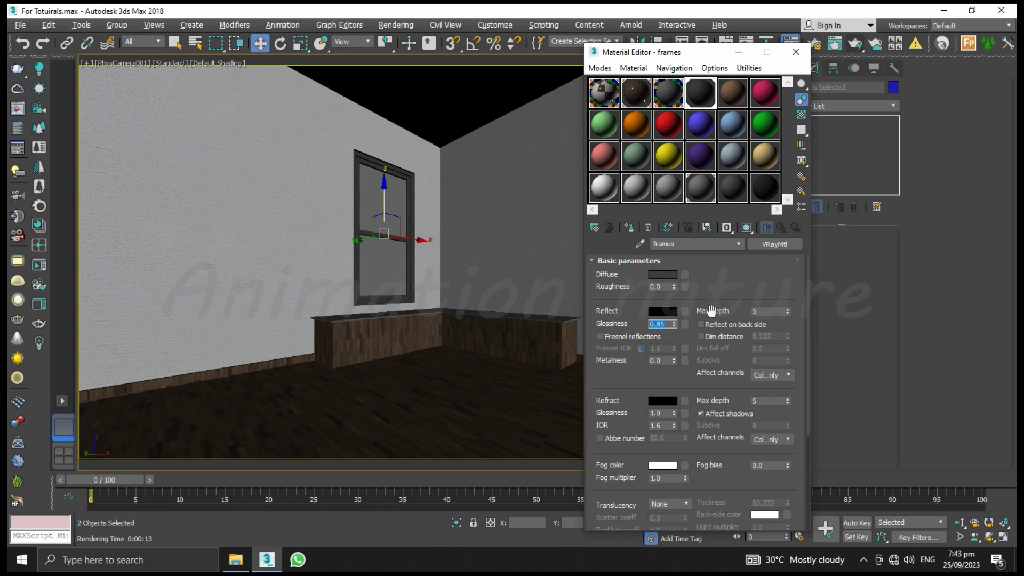
{"action": "left_click", "coordinate": [685, 311]}
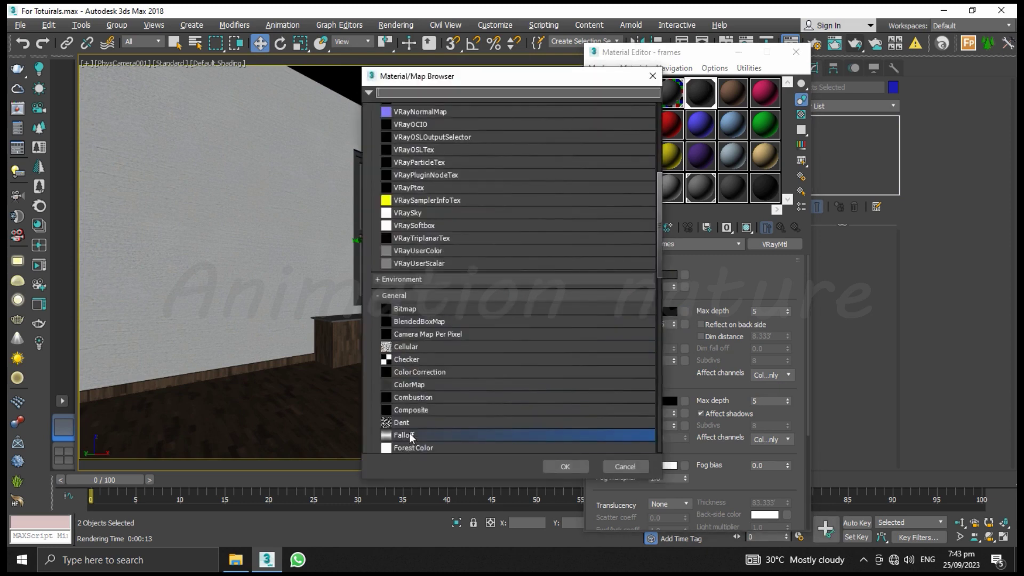
{"action": "double_click", "coordinate": [408, 435]}
{"action": "scroll", "coordinate": [652, 407], "scroll_direction": "down", "scroll_amount": 1}
{"action": "left_click", "coordinate": [801, 115]}
{"action": "left_click_drag", "start_coordinate": [704, 385], "coordinate": [706, 326]}
{"action": "left_click_drag", "start_coordinate": [785, 415], "coordinate": [800, 464]}
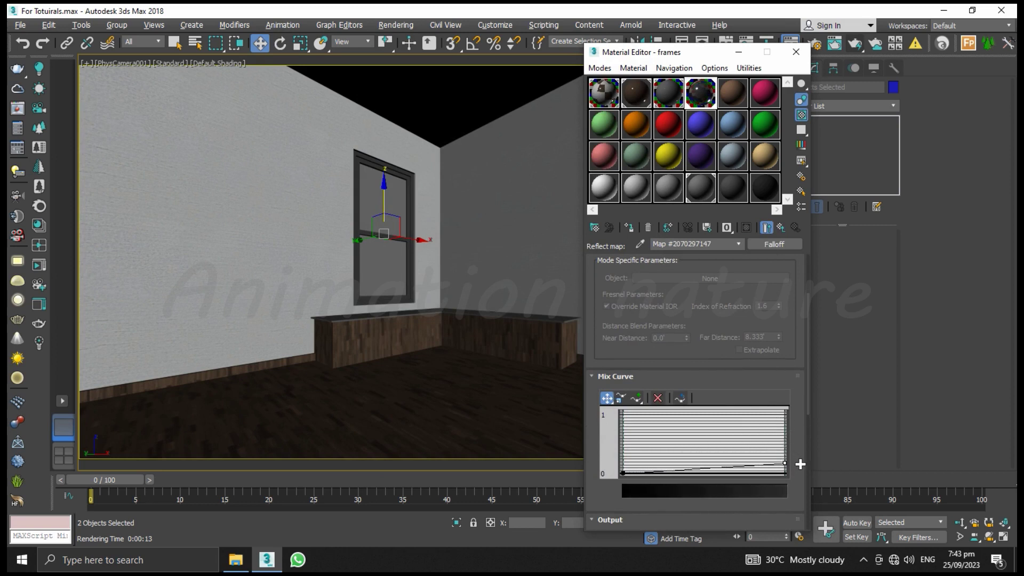
{"action": "left_click", "coordinate": [781, 228]}
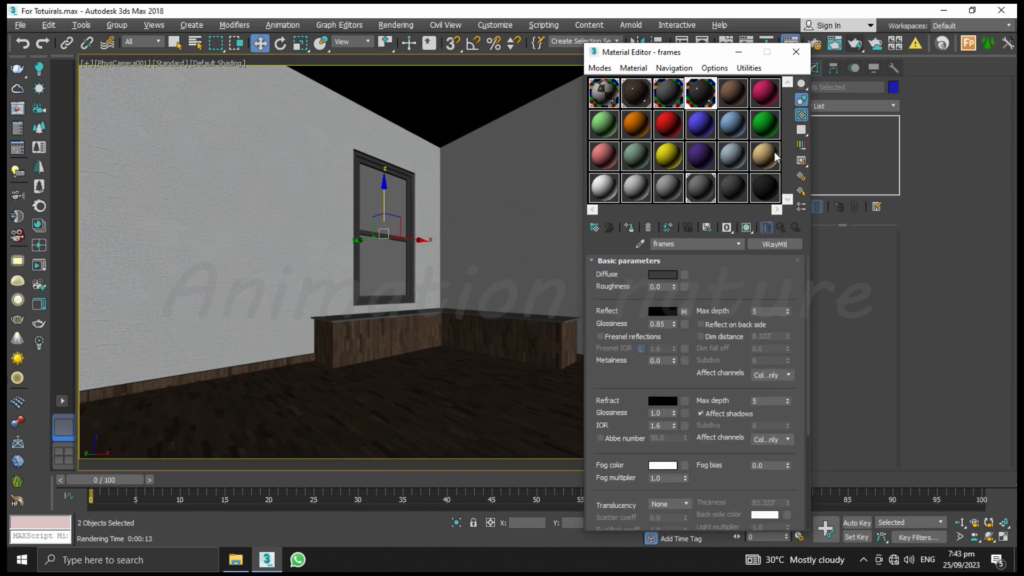
Step: Name a fresh VRayMtl 'glass' and assign it to the window pane
{"action": "left_click", "coordinate": [735, 95]}
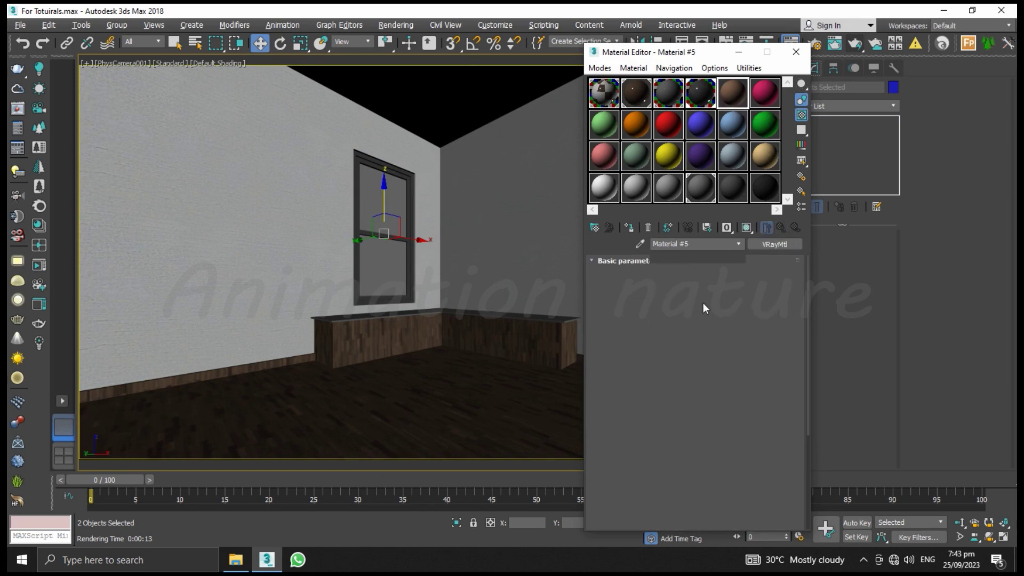
{"action": "type", "text": "glass"}
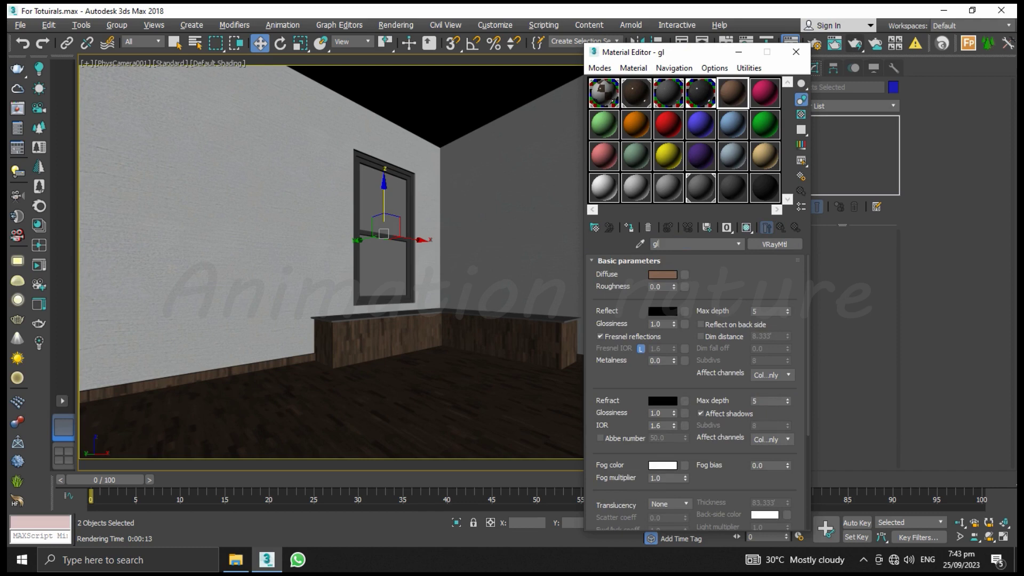
{"action": "left_click", "coordinate": [398, 200]}
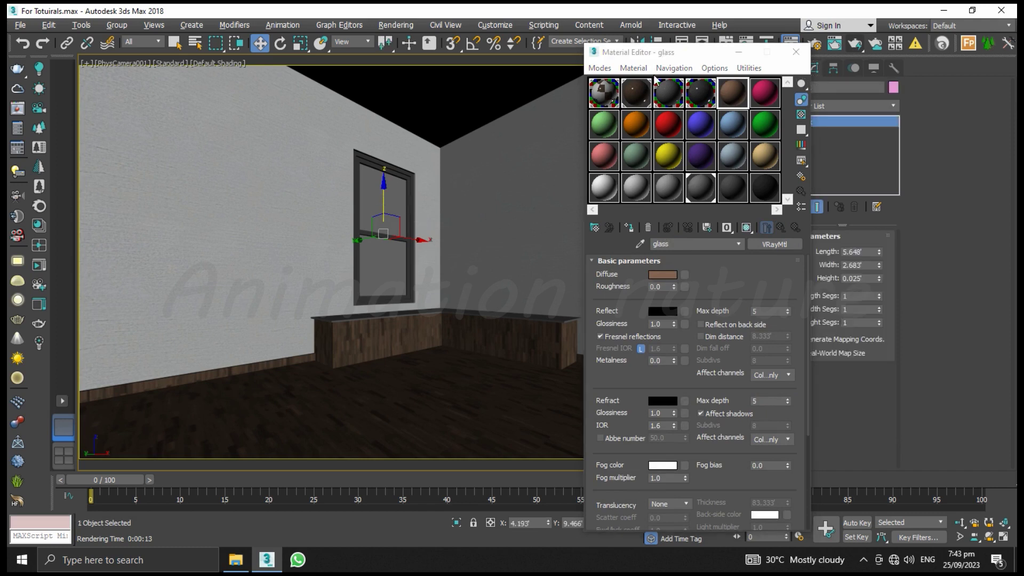
{"action": "left_click_drag", "start_coordinate": [653, 54], "coordinate": [580, 61]}
{"action": "left_click", "coordinate": [824, 89]}
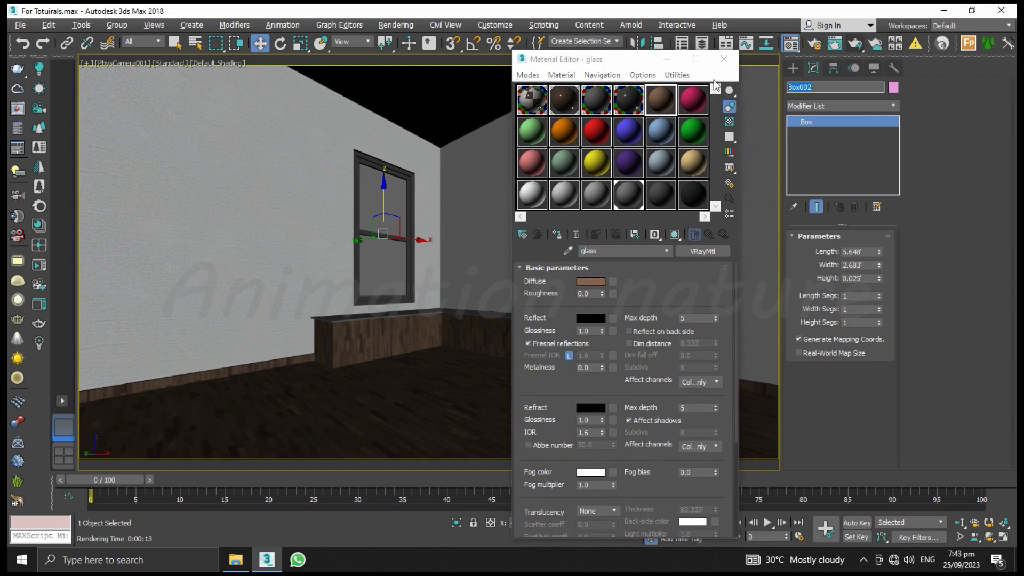
{"action": "type", "text": "glas"}
{"action": "key", "text": "Return"}
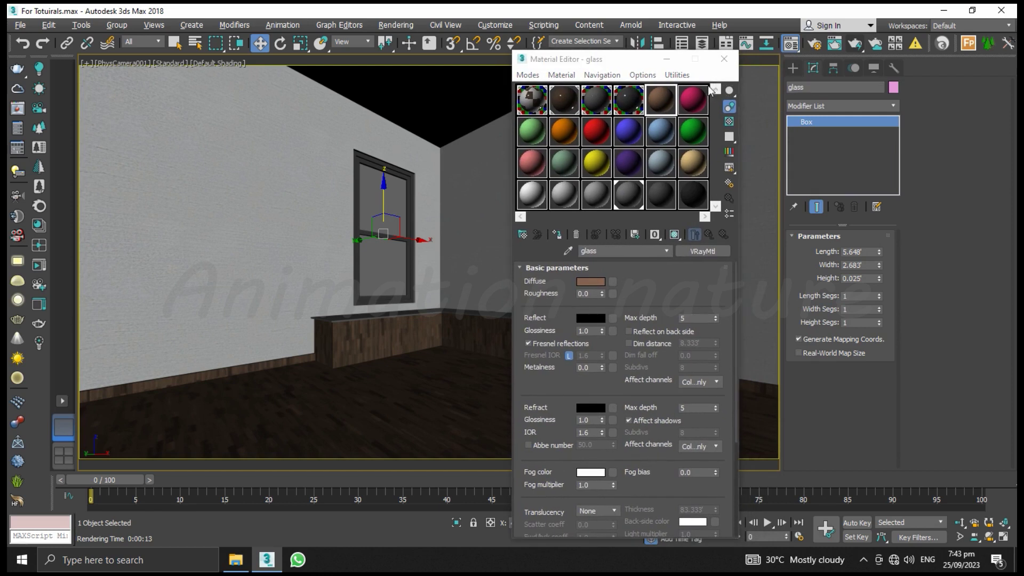
{"action": "left_click", "coordinate": [557, 235]}
Step: Turn off Fresnel, make refraction white and set the diffuse to grey 111
{"action": "left_click", "coordinate": [553, 341]}
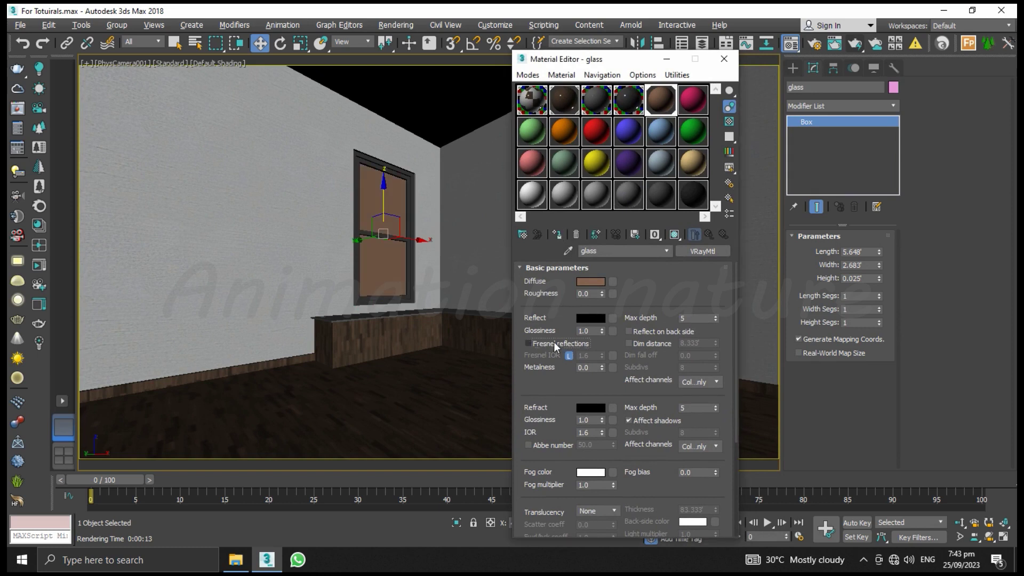
{"action": "left_click", "coordinate": [593, 410]}
{"action": "left_click_drag", "start_coordinate": [412, 150], "coordinate": [494, 150]}
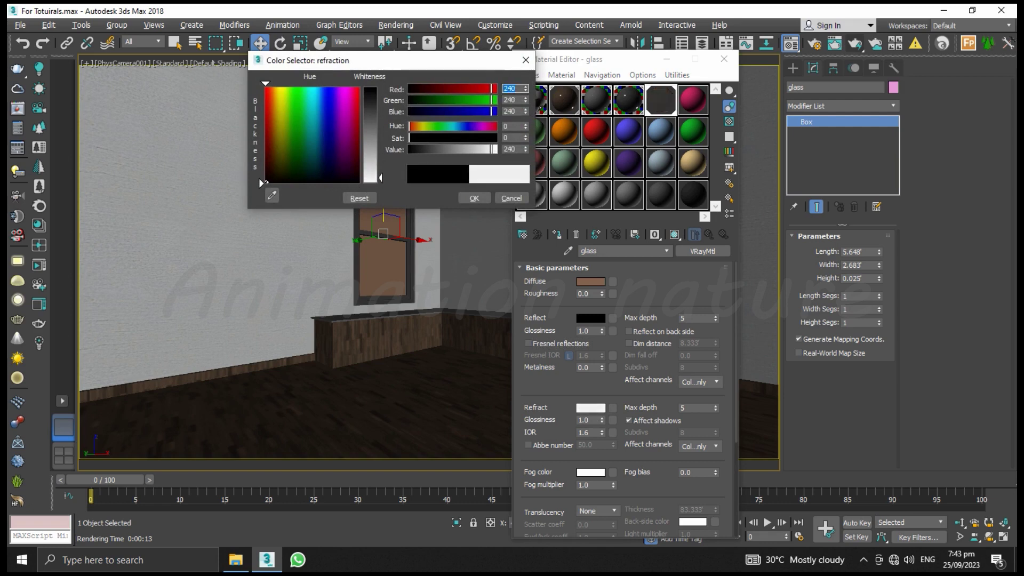
{"action": "left_click", "coordinate": [474, 198]}
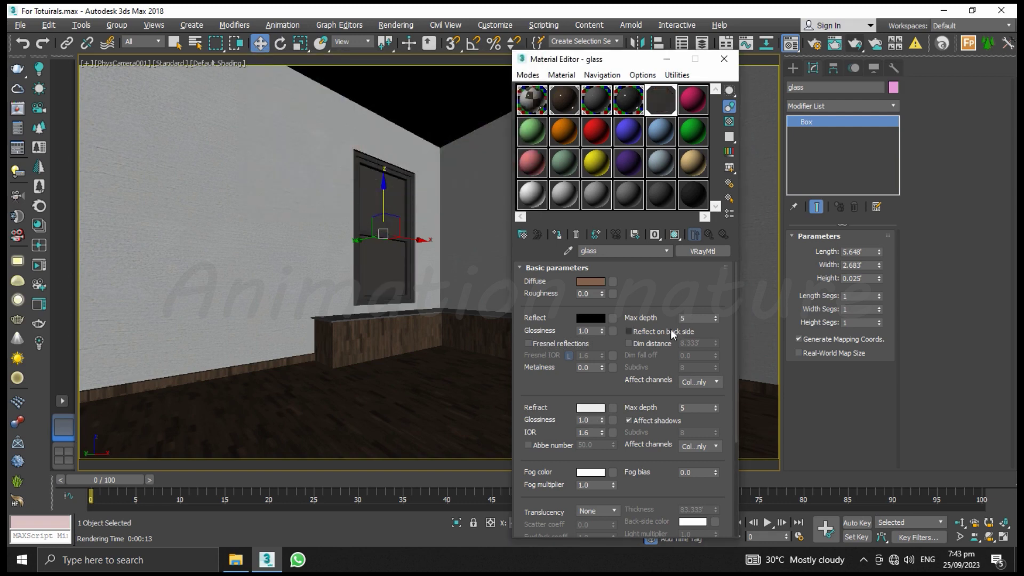
{"action": "left_click", "coordinate": [593, 282]}
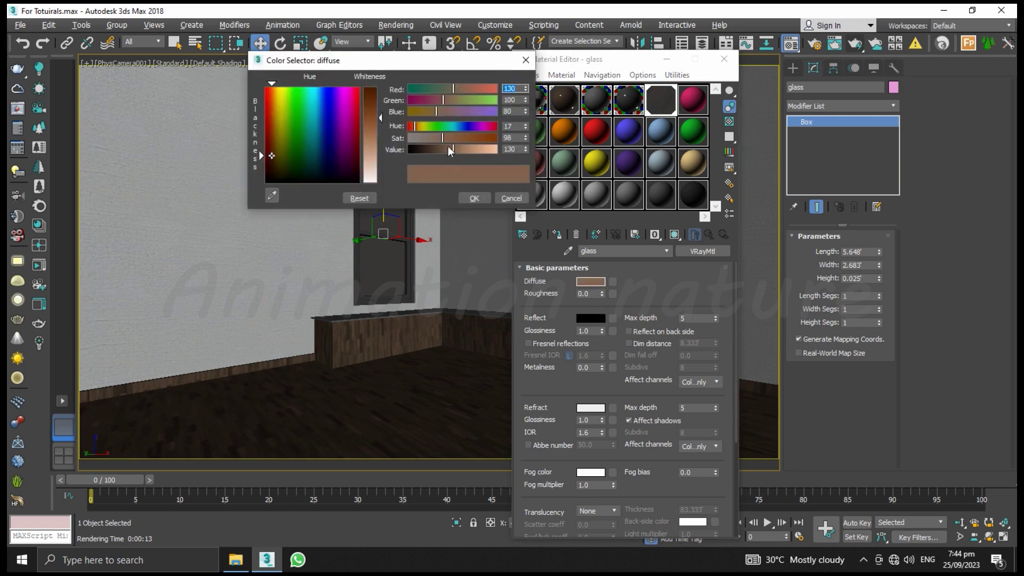
{"action": "left_click_drag", "start_coordinate": [431, 139], "coordinate": [346, 151]}
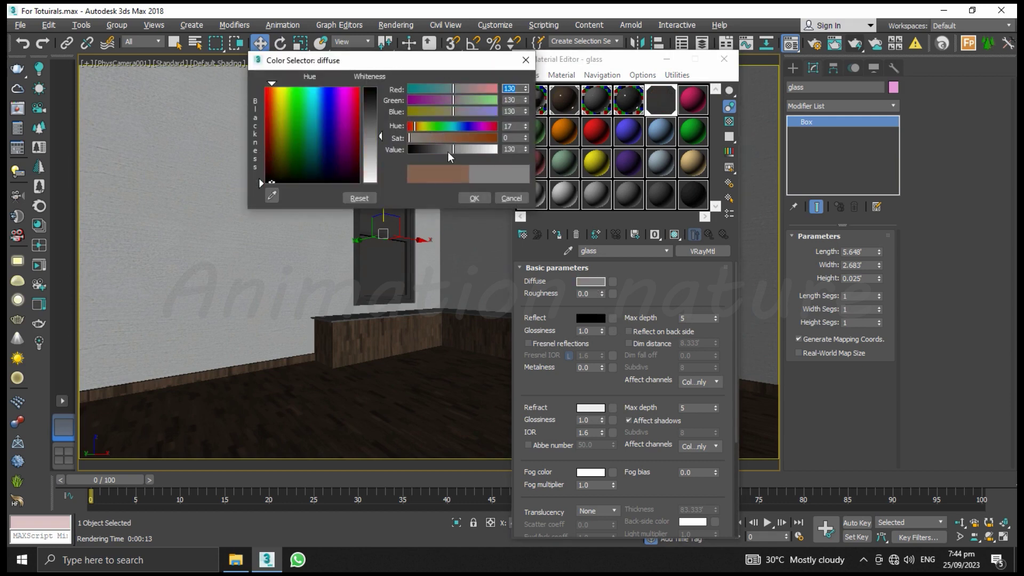
{"action": "left_click_drag", "start_coordinate": [436, 153], "coordinate": [446, 150]}
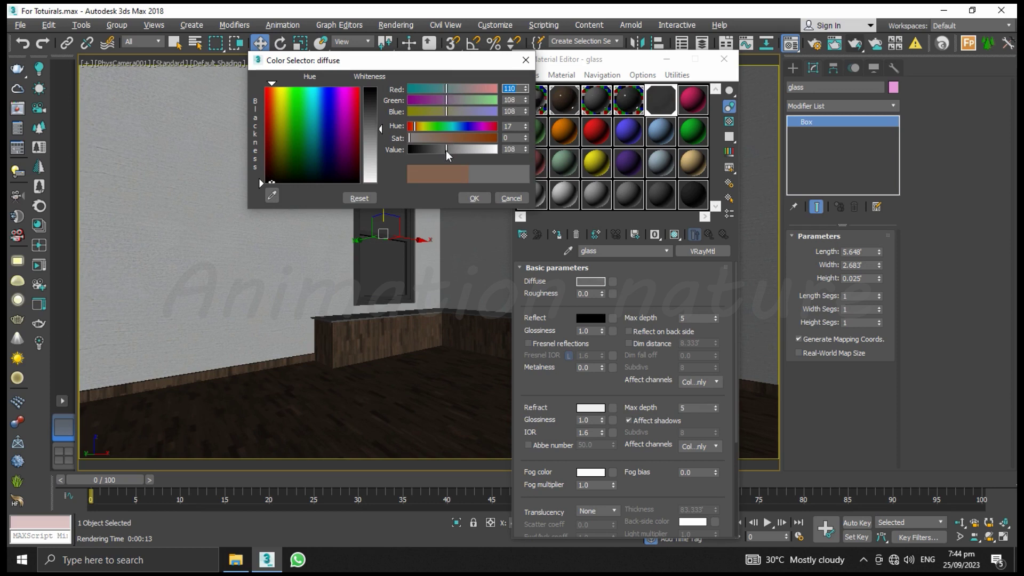
{"action": "left_click", "coordinate": [475, 198]}
{"action": "type", "text": "1.02"}
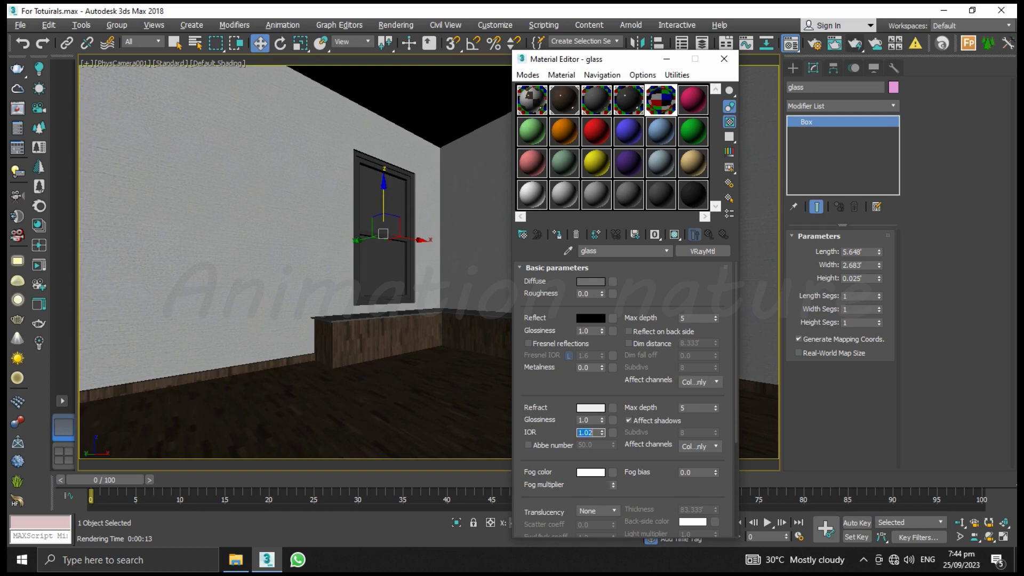
Step: Add a Falloff reflection map with its curve end lowered to about 0.25
{"action": "left_click", "coordinate": [611, 318]}
{"action": "double_click", "coordinate": [422, 436]}
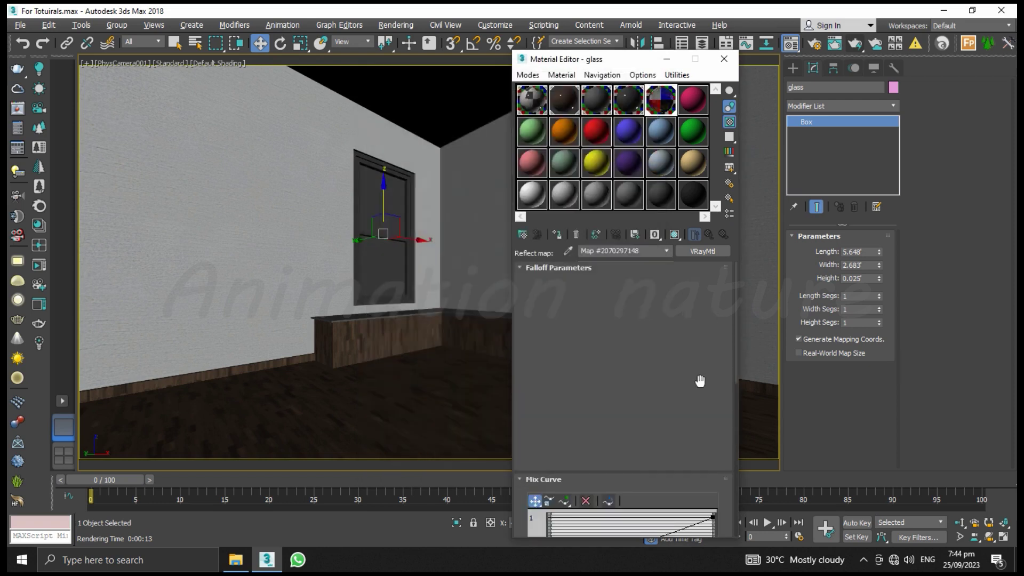
{"action": "scroll", "coordinate": [704, 422], "scroll_direction": "down", "scroll_amount": 2}
{"action": "left_click_drag", "start_coordinate": [712, 462], "coordinate": [728, 502]}
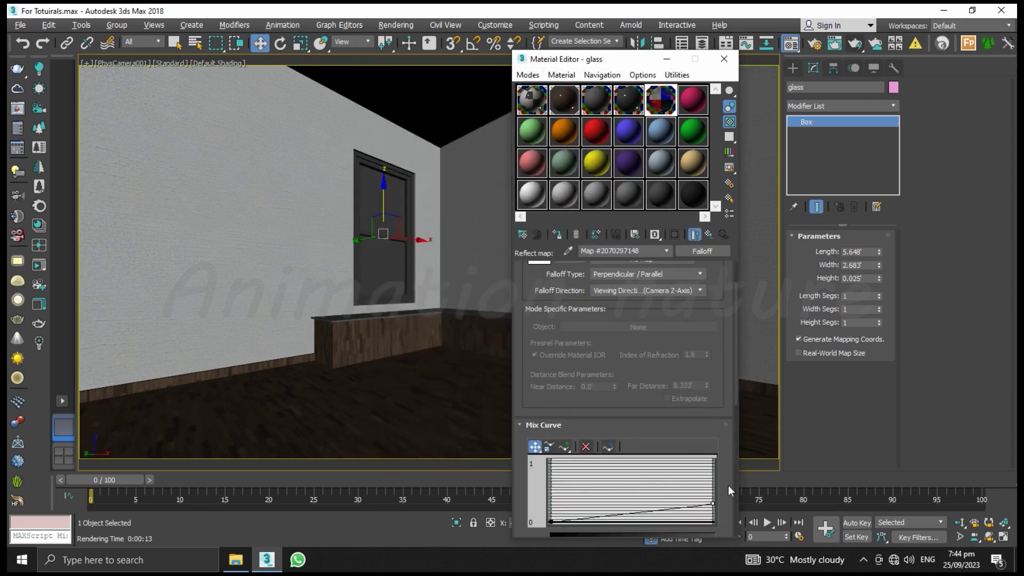
{"action": "left_click", "coordinate": [712, 235]}
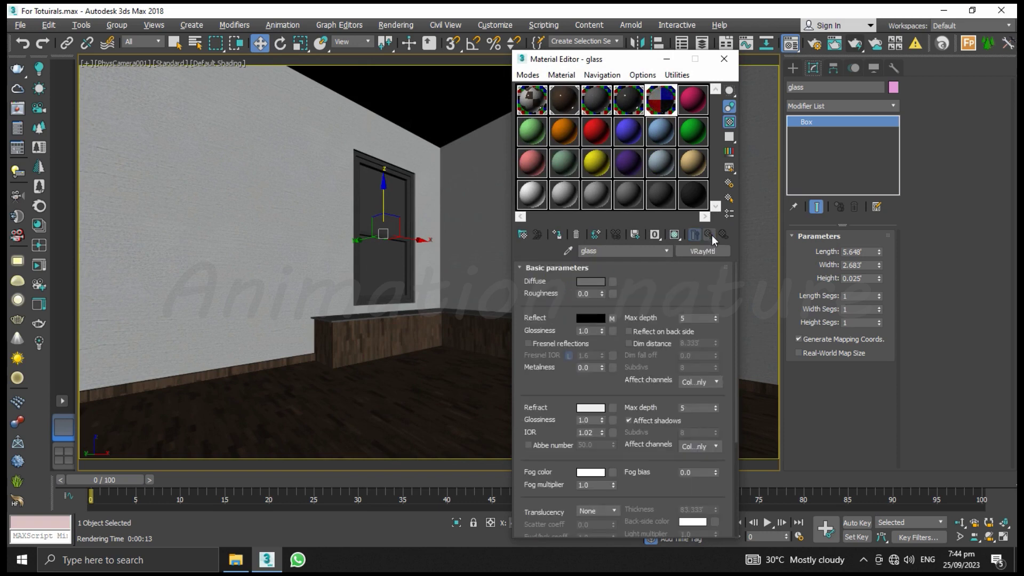
{"action": "left_click", "coordinate": [725, 59]}
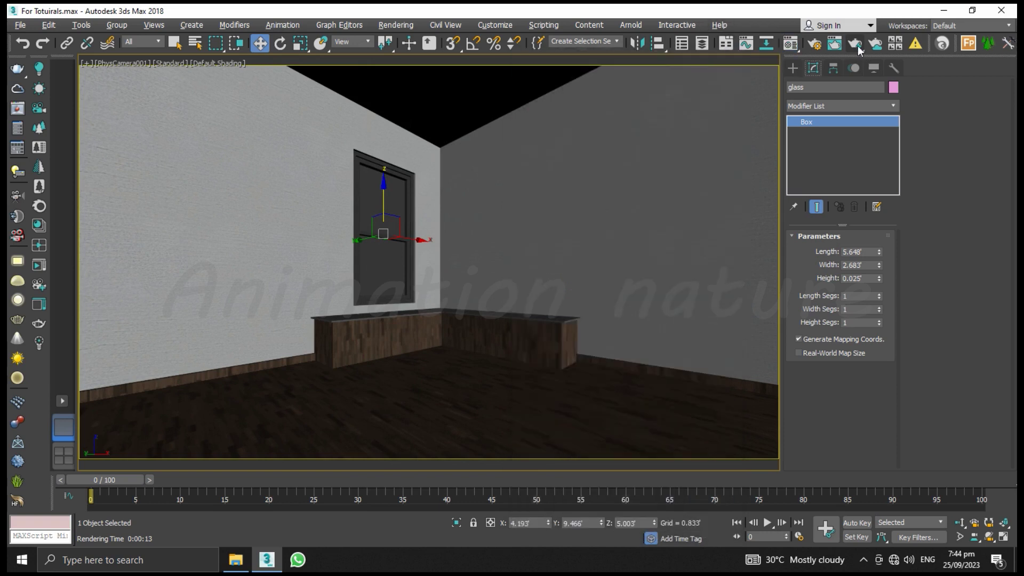
{"action": "left_click", "coordinate": [856, 45]}
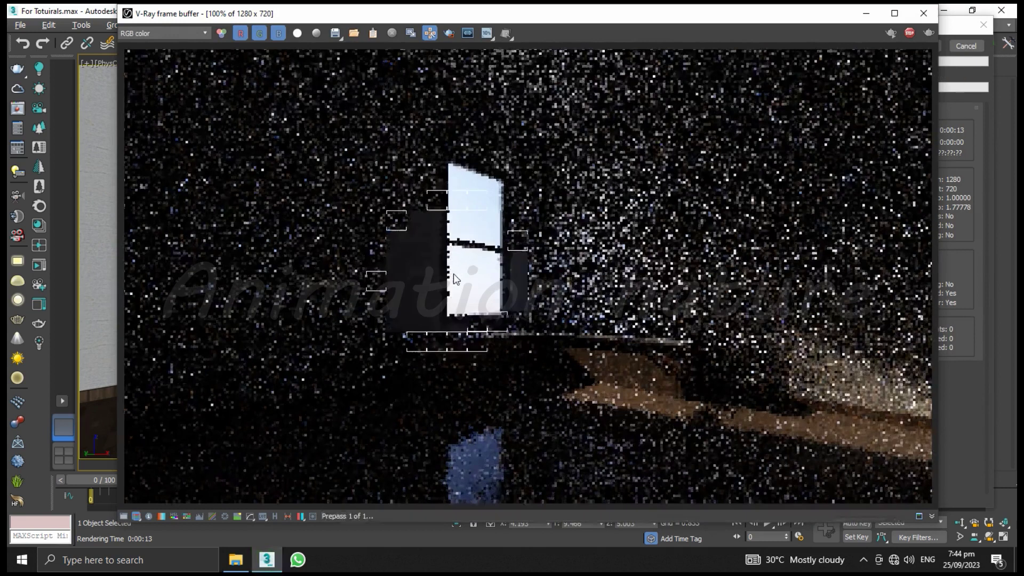
{"action": "left_click_drag", "start_coordinate": [571, 19], "coordinate": [520, 21]}
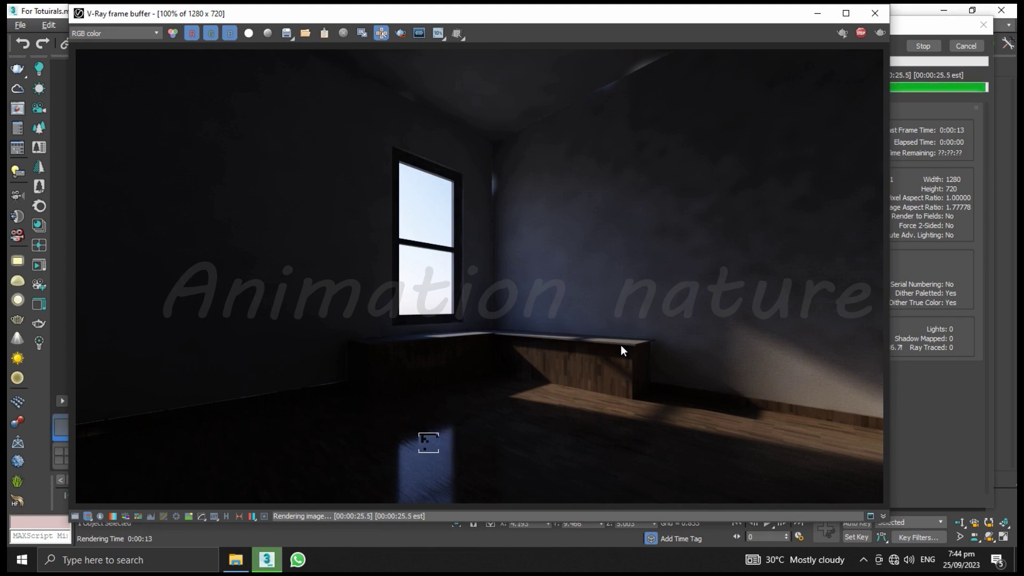
{"action": "left_click", "coordinate": [874, 15]}
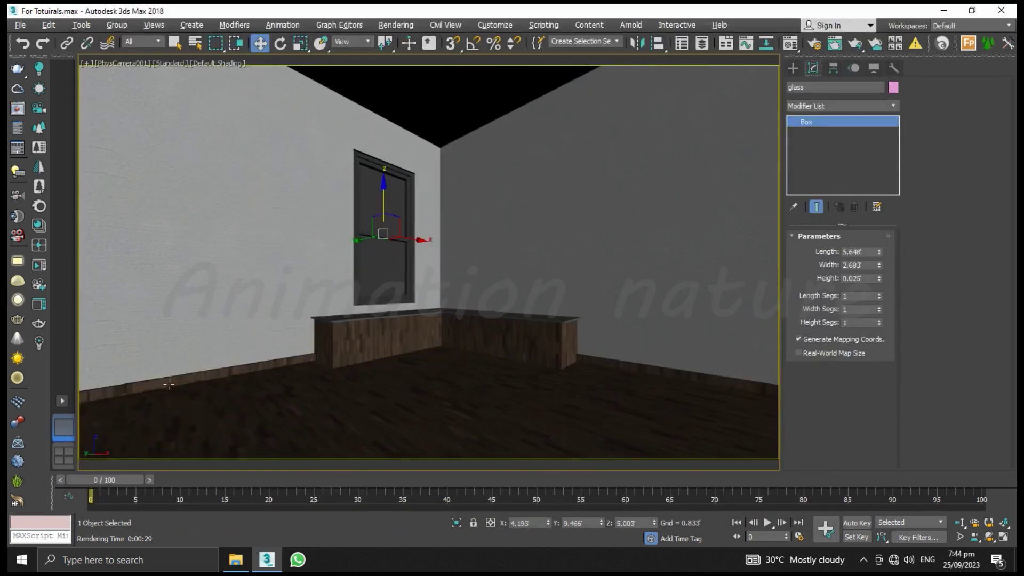
Step: Switch on VRayLight002 in the V-Ray Light Lister
{"action": "left_click", "coordinate": [17, 171]}
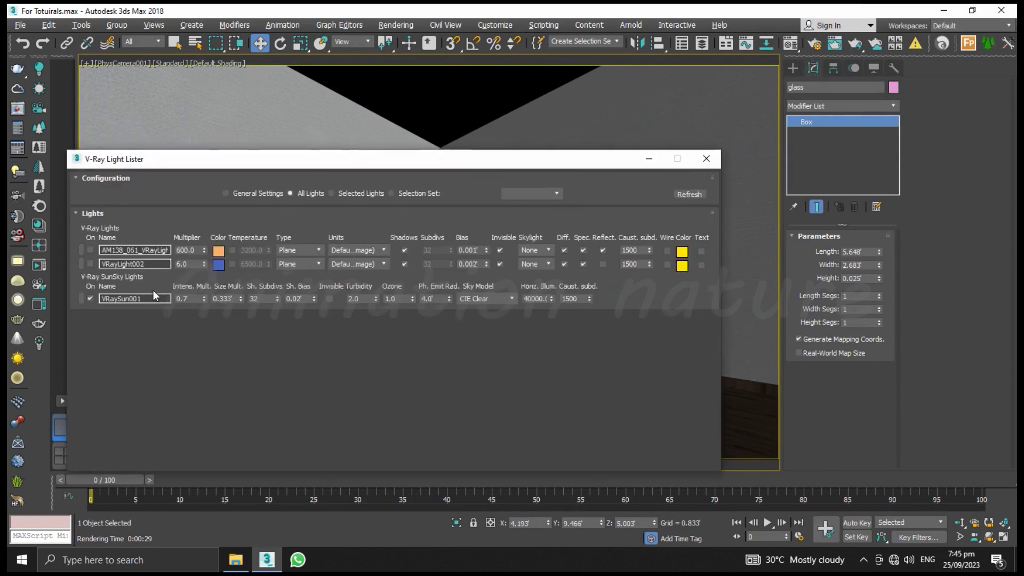
{"action": "left_click", "coordinate": [91, 263]}
{"action": "left_click", "coordinate": [703, 159]}
Step: Unhide the lamps layer in the Layer Explorer
{"action": "left_click", "coordinate": [702, 44]}
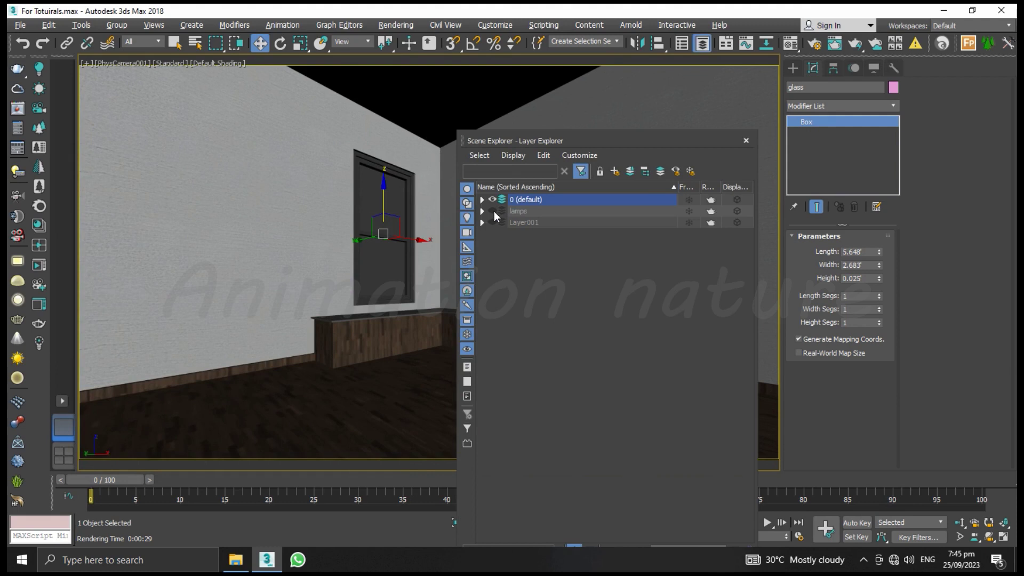
{"action": "left_click", "coordinate": [492, 211]}
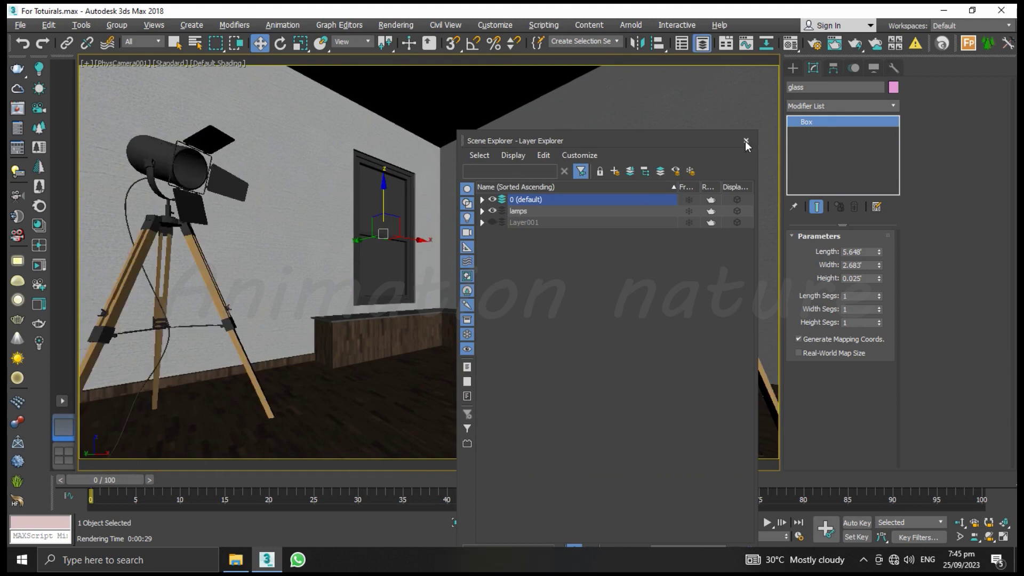
{"action": "left_click", "coordinate": [746, 140]}
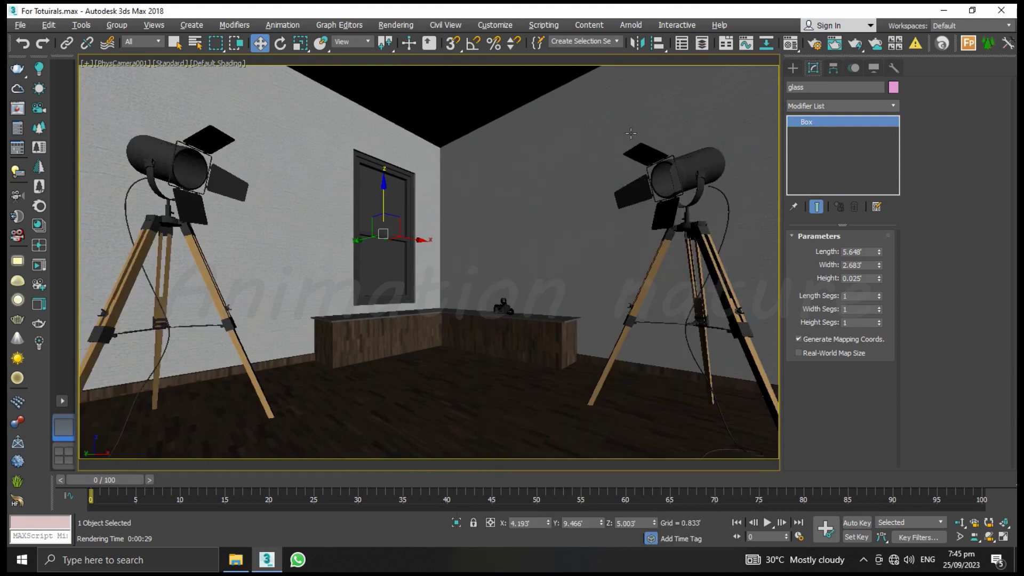
{"action": "left_click", "coordinate": [856, 45]}
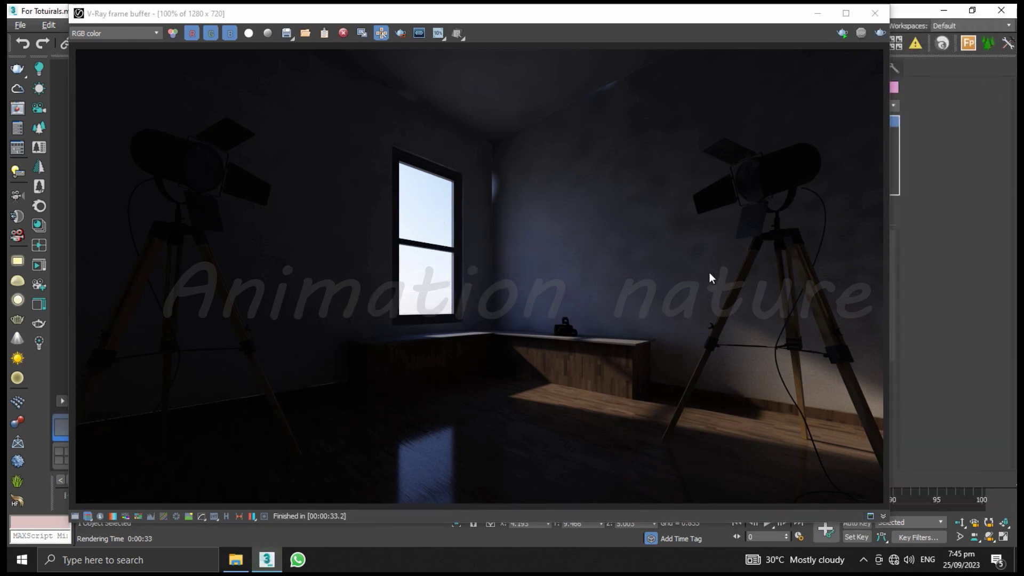
{"action": "left_click", "coordinate": [875, 20]}
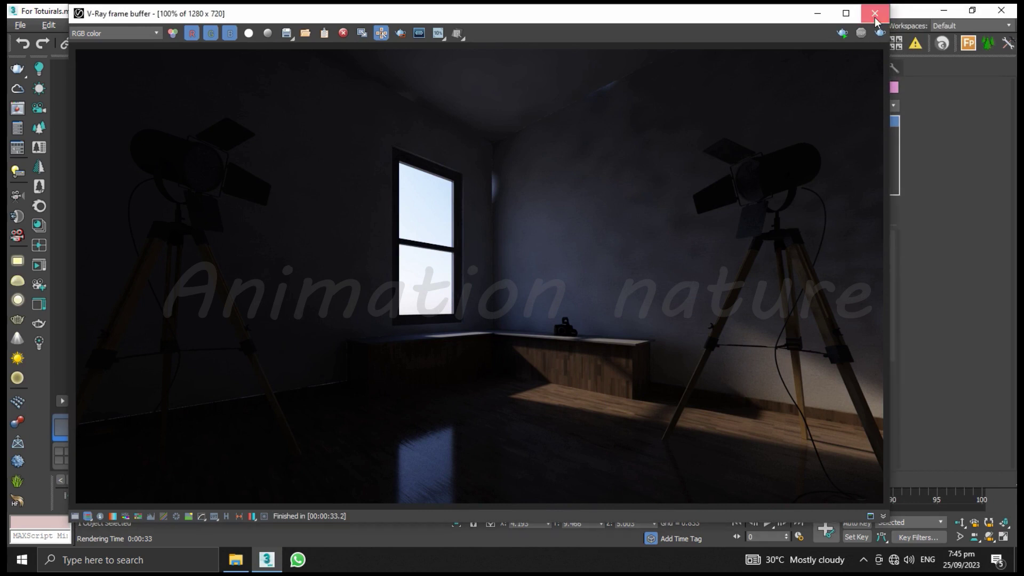
{"action": "left_click", "coordinate": [875, 20]}
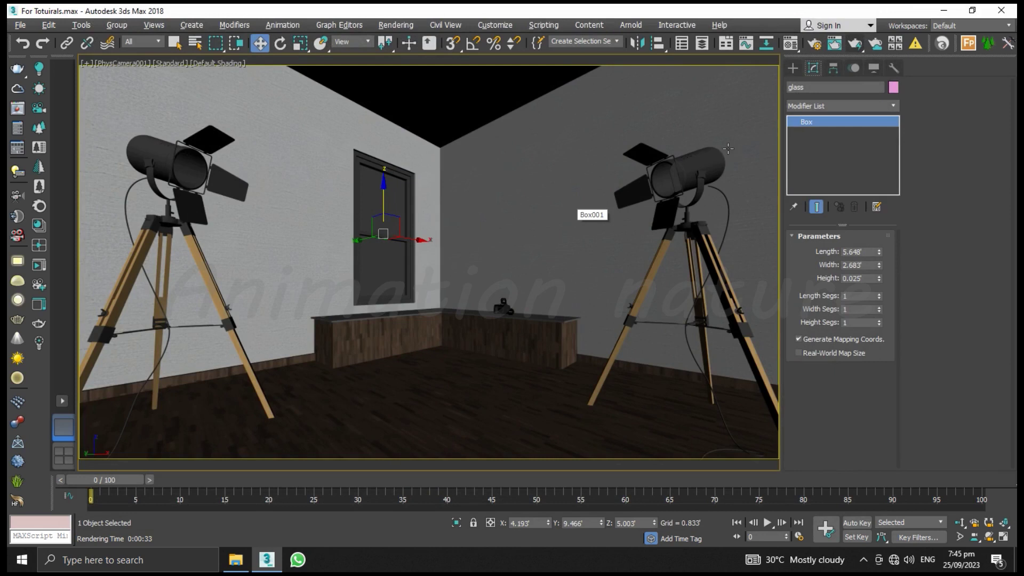
Step: Set Shaded Display Color to Object Color in the Display panel
{"action": "left_click", "coordinate": [874, 68]}
{"action": "left_click", "coordinate": [858, 149]}
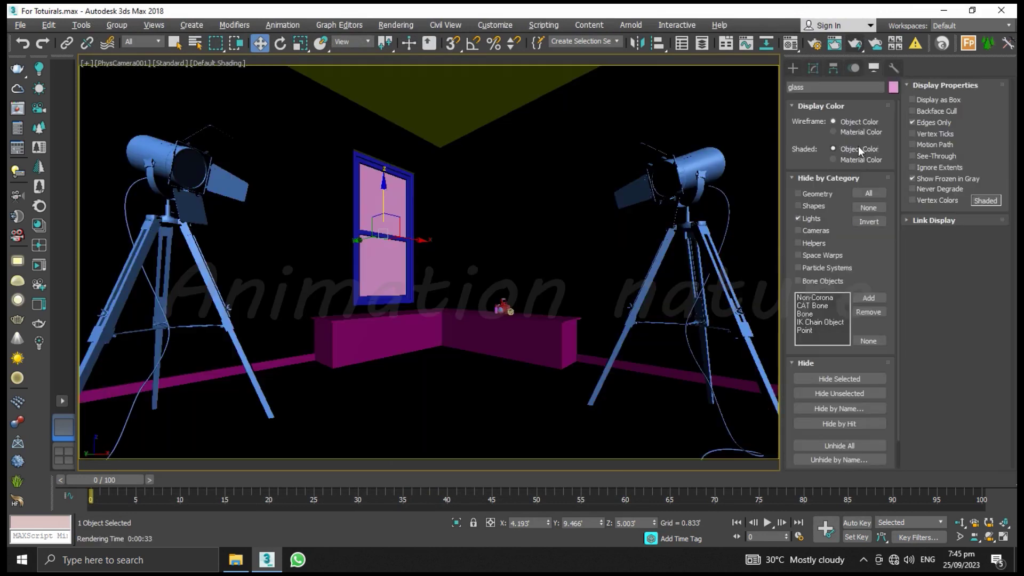